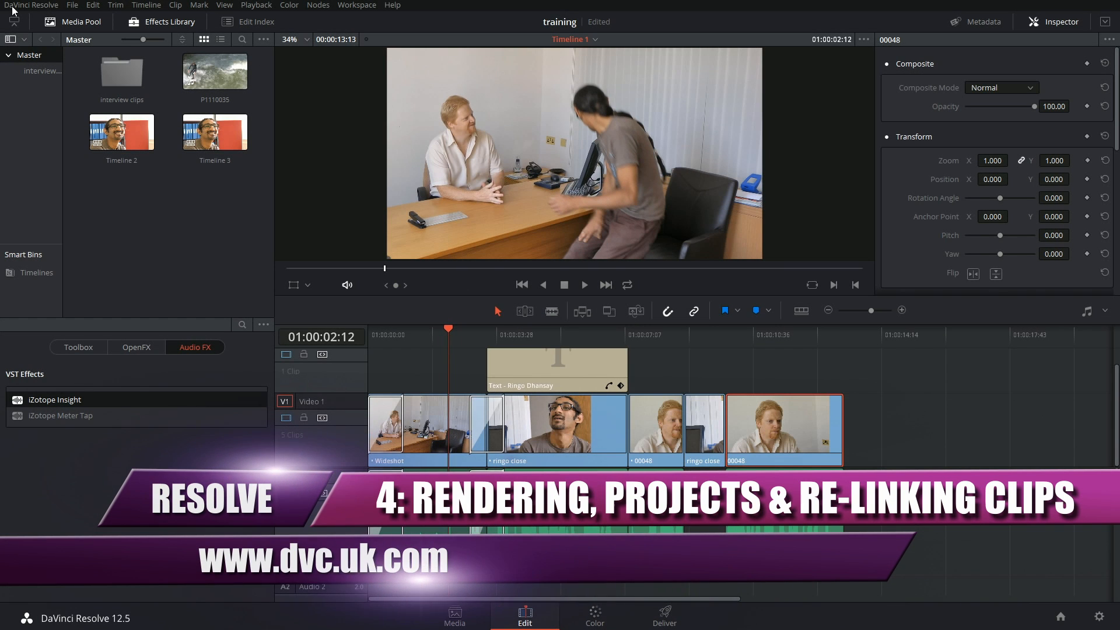
Scrub around the opening wideshot and bring up the Playback menu's Render Cache modes None, Smart and User
left_click(223, 6)
left_click(506, 357)
left_click_drag(506, 357, 448, 357)
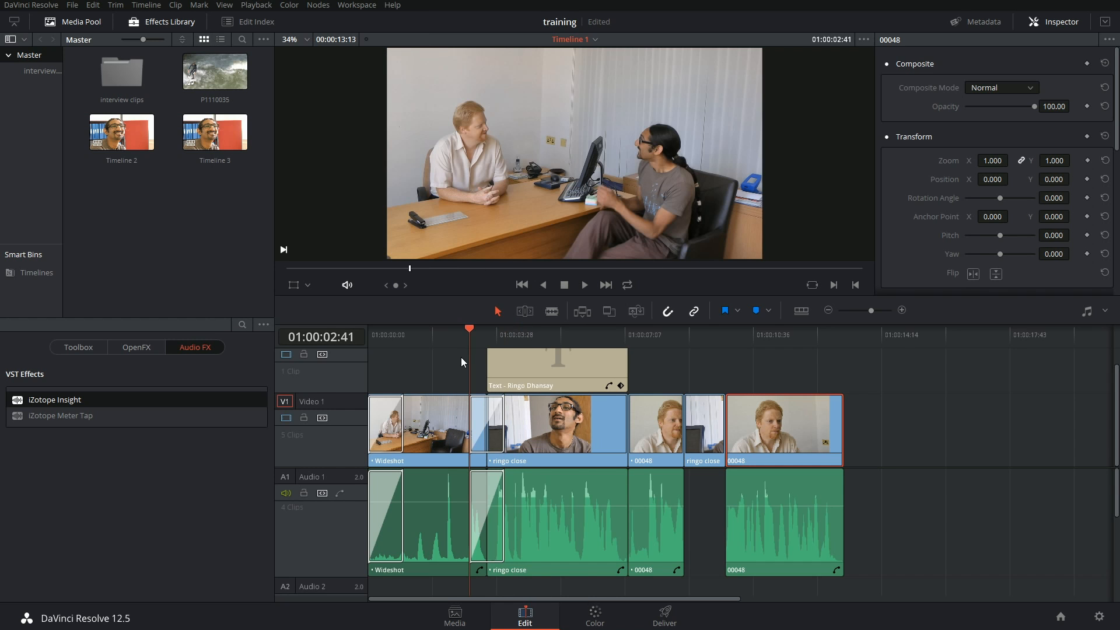
key("Right")
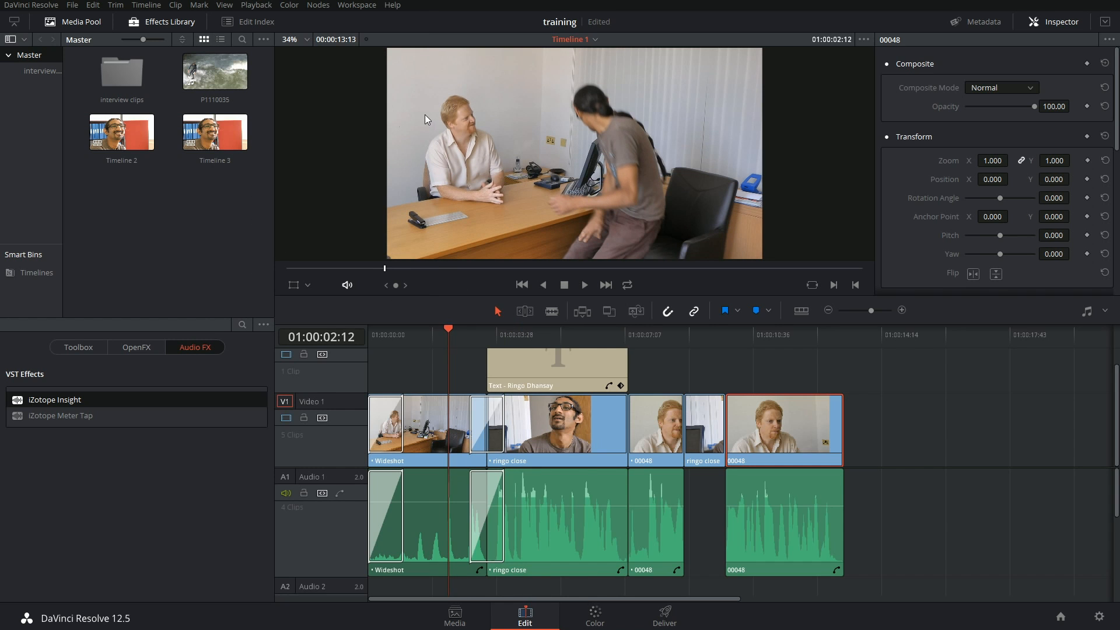
left_click(255, 6)
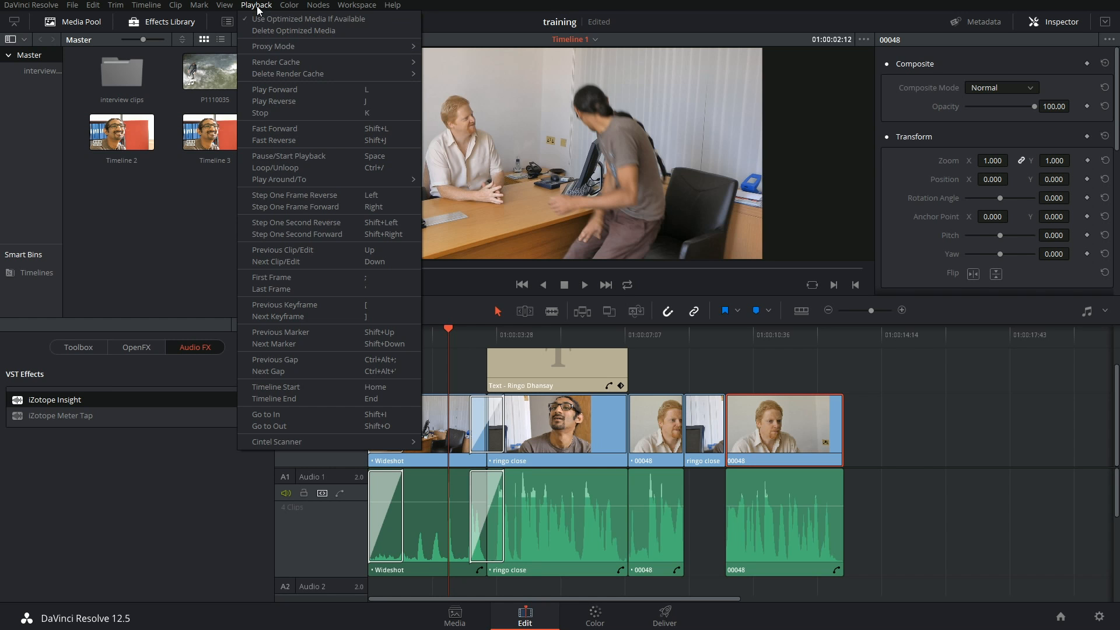
left_click(513, 257)
left_click(256, 6)
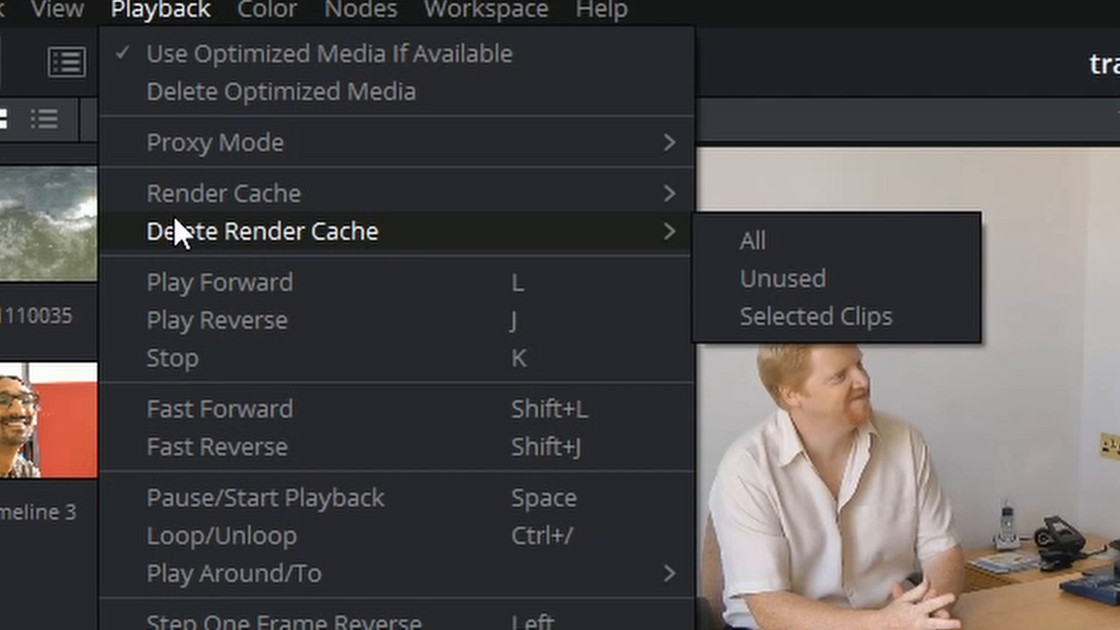
mouse_move(276, 62)
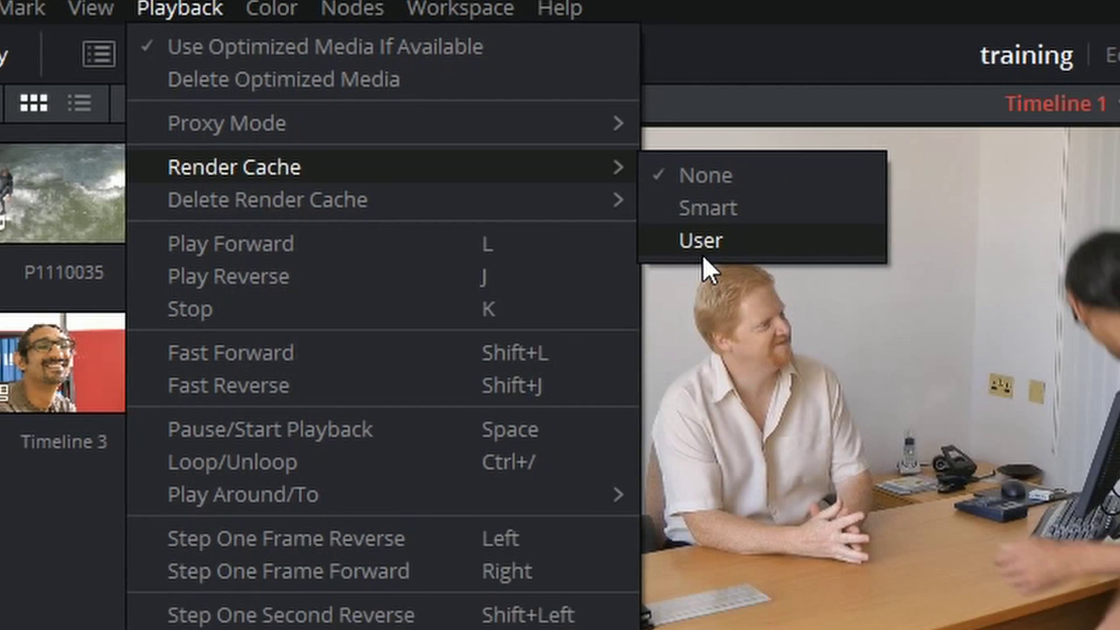
left_click(771, 279)
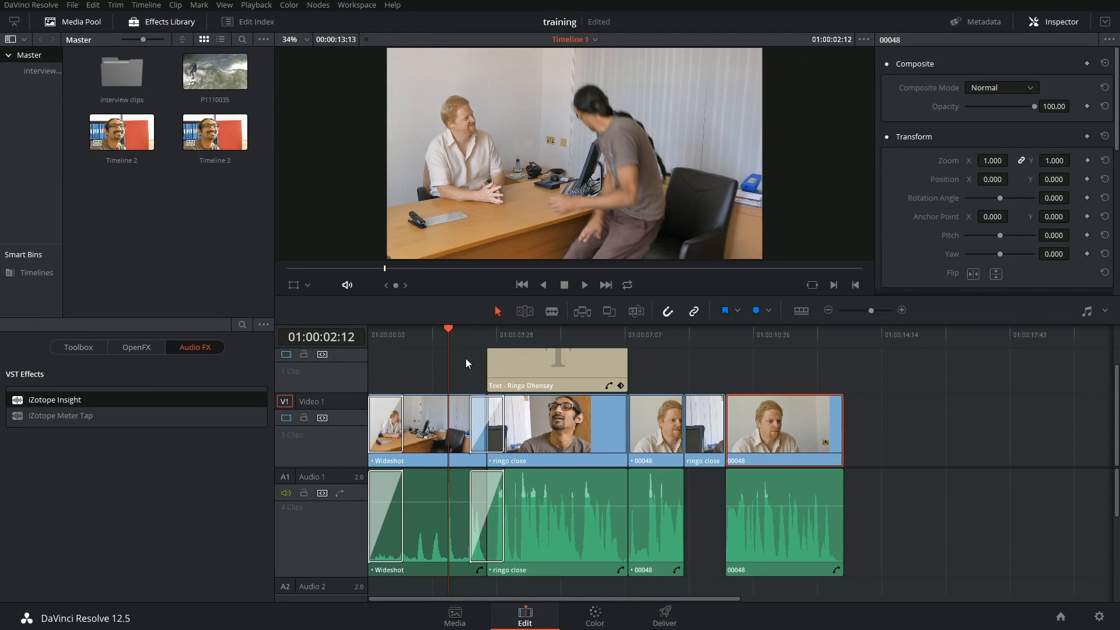
left_click(460, 329)
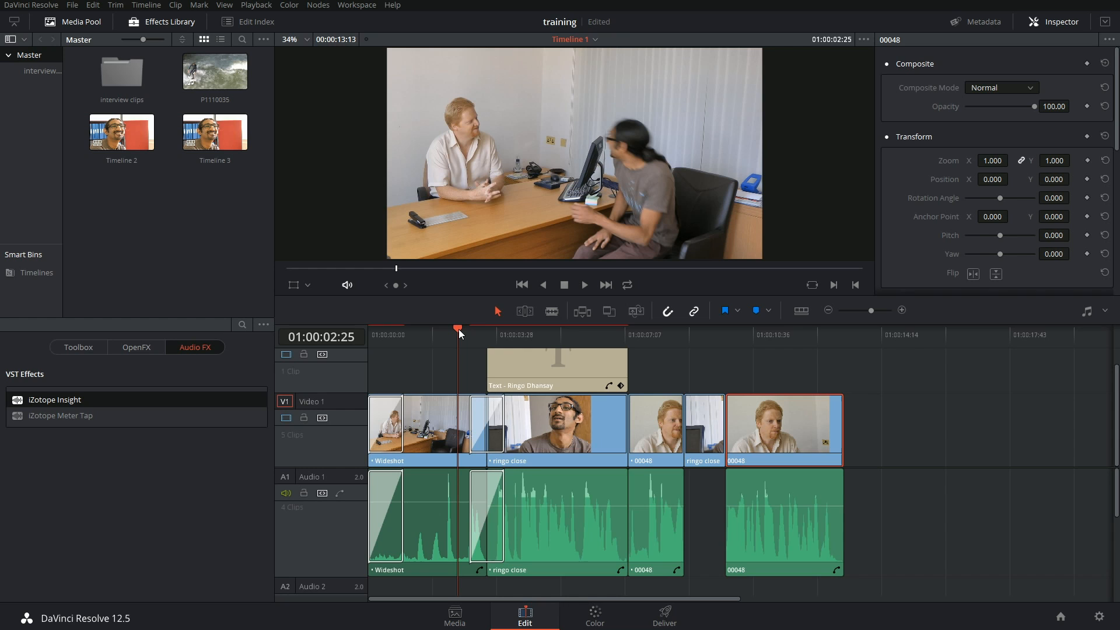
left_click_drag(459, 330, 666, 332)
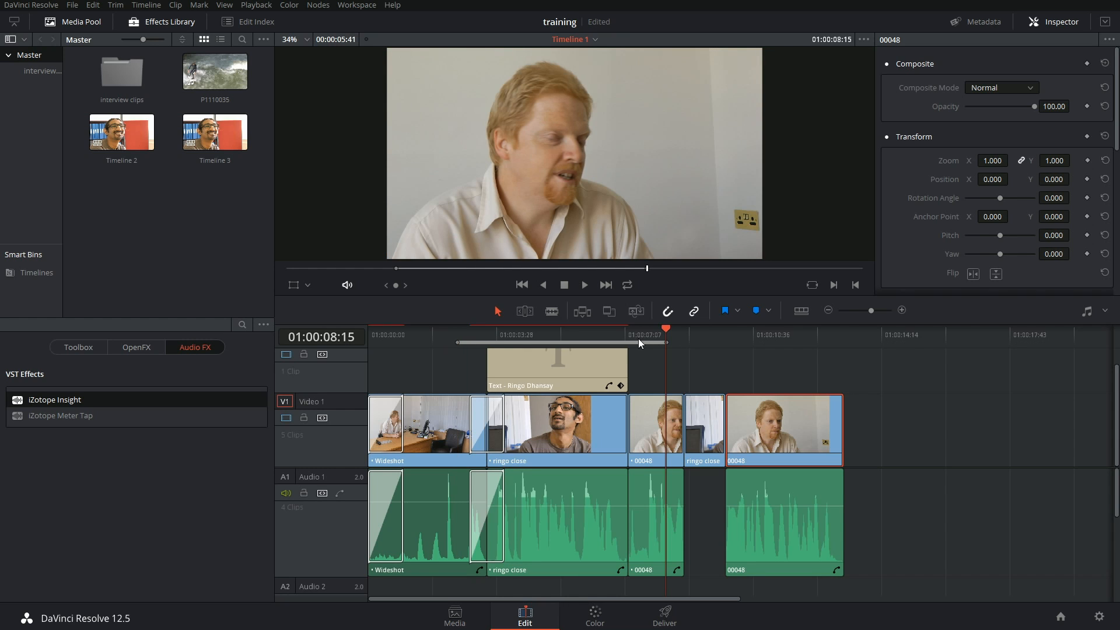
right_click(585, 333)
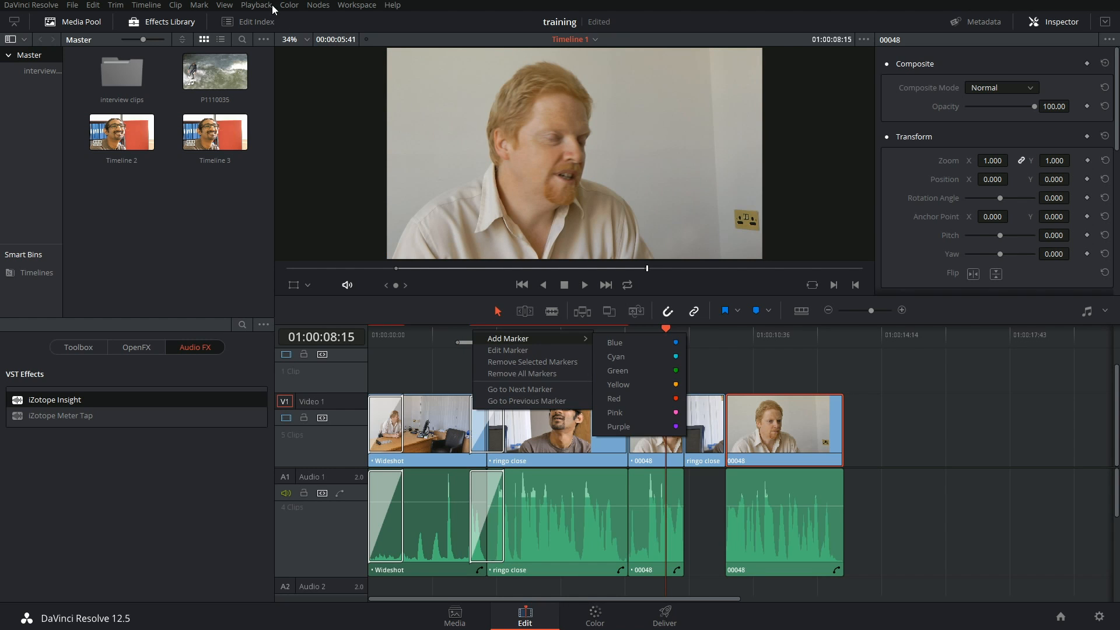
left_click(256, 5)
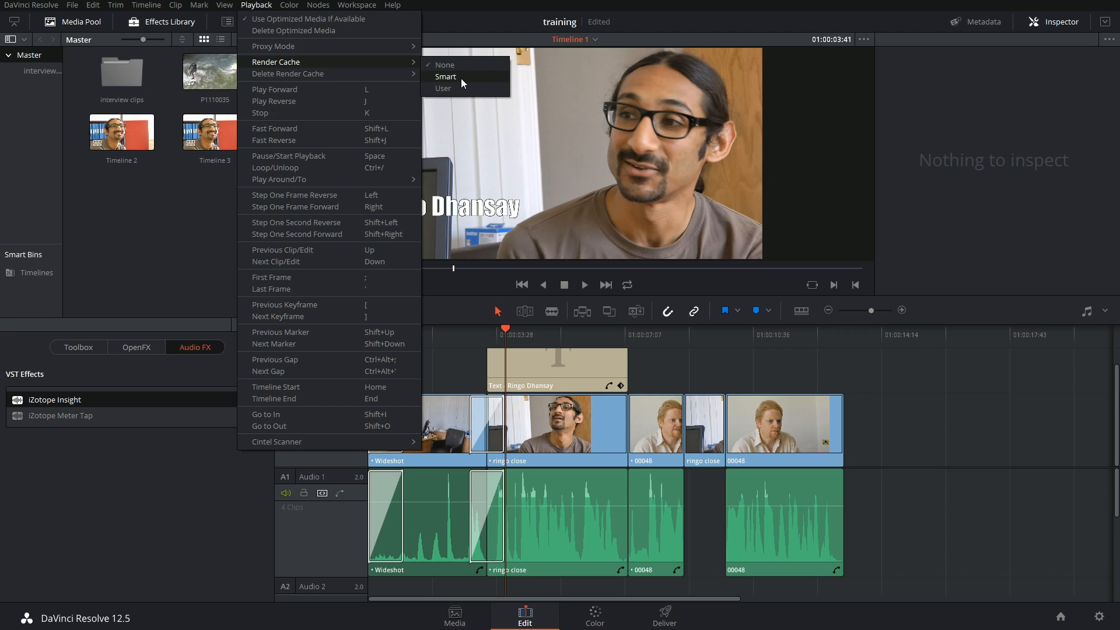
Close the Playback menu and show the General Options cache frame codec list via the settings gear
left_click(908, 407)
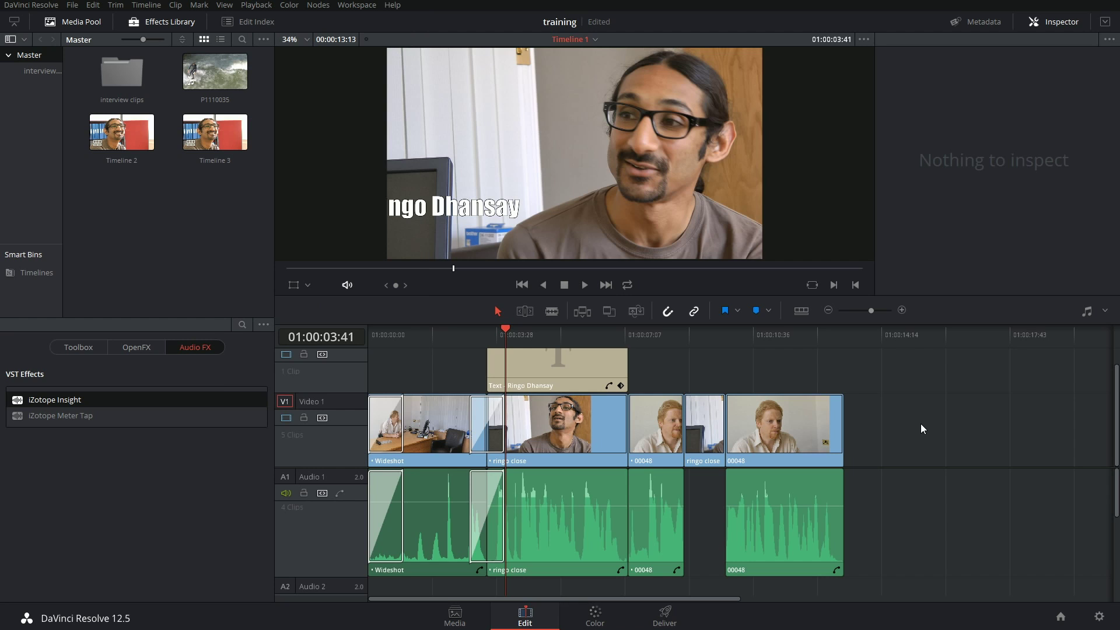
left_click(1100, 617)
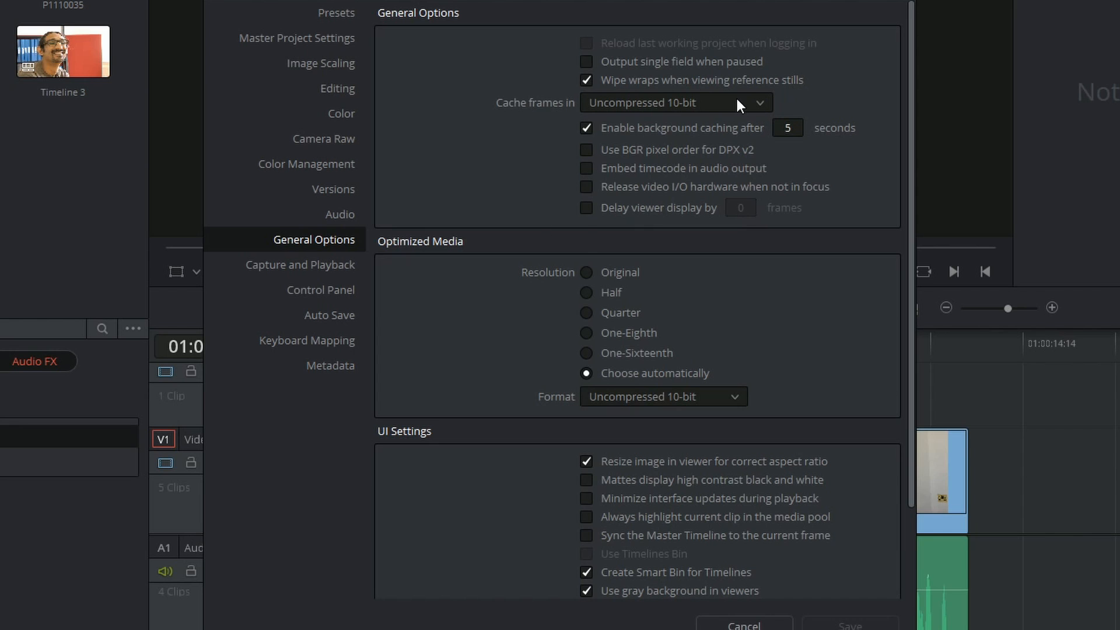
left_click(757, 104)
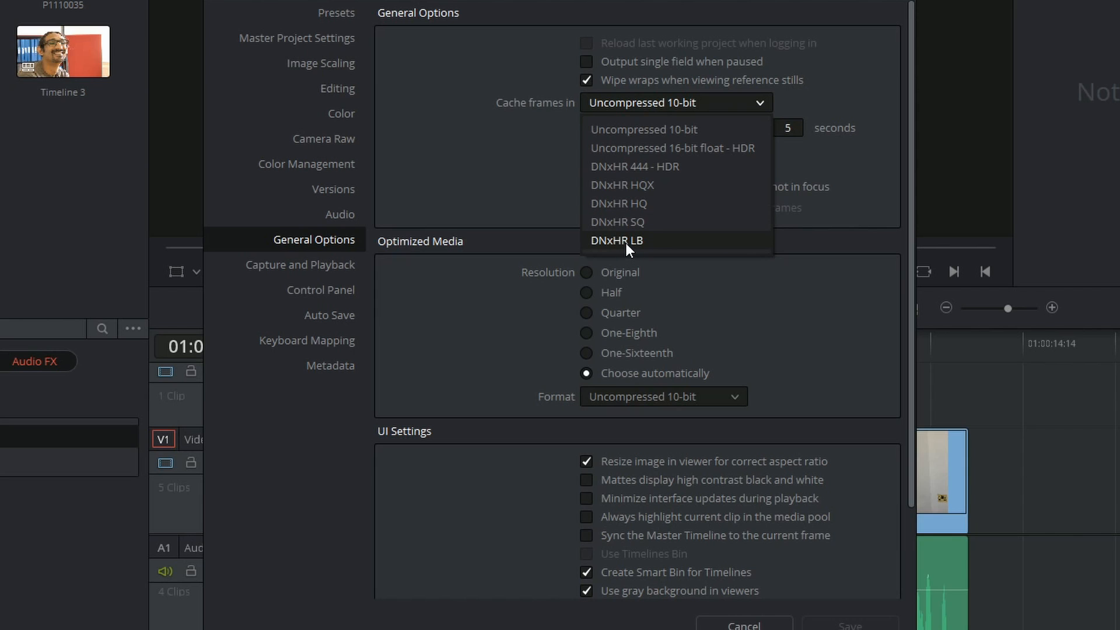
Set cached frames to DNxHR LB, save the settings and scrub through the Ringo close-up with its title
left_click(626, 242)
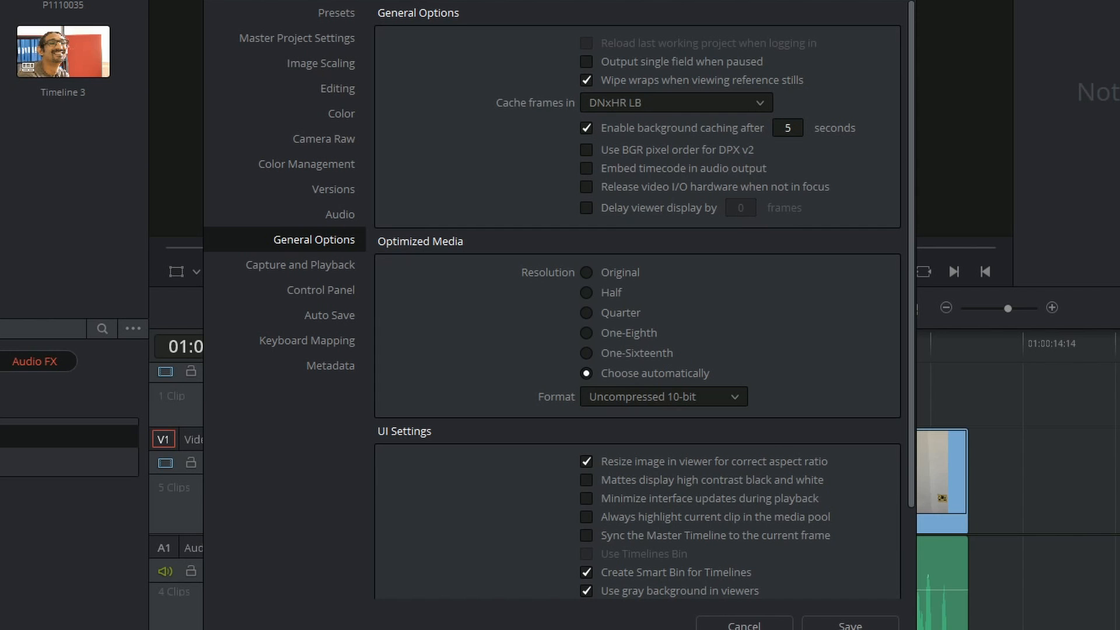
left_click(852, 624)
mouse_move(508, 343)
left_mouse_down()
mouse_move(647, 350)
mouse_move(552, 451)
left_mouse_up()
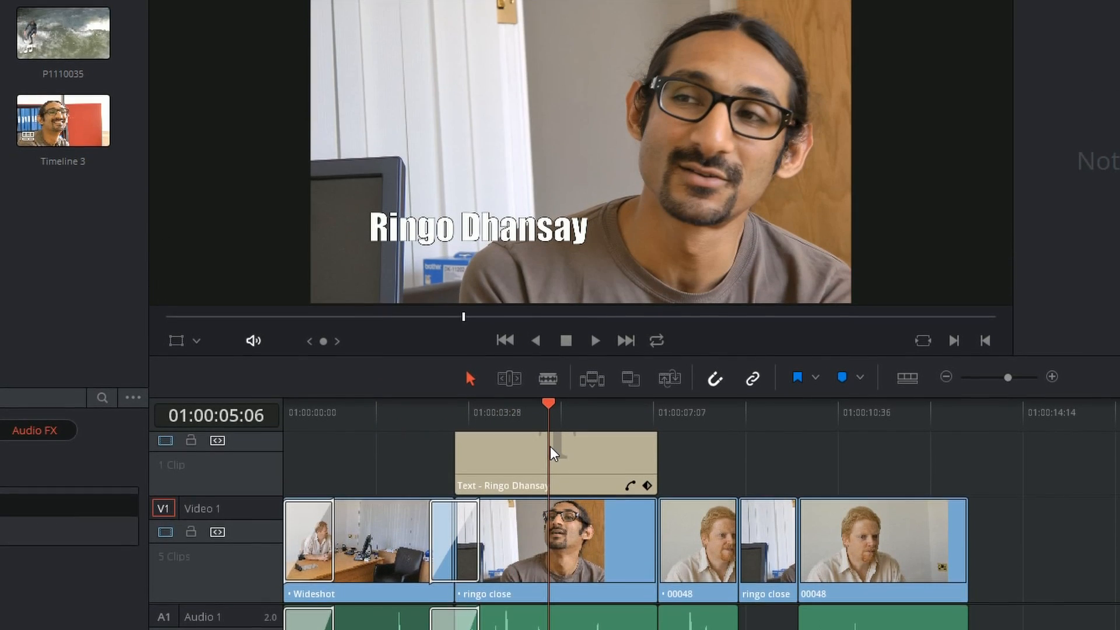
Set Render Cache to Smart and return the playhead to the start of the timeline
left_click(123, 11)
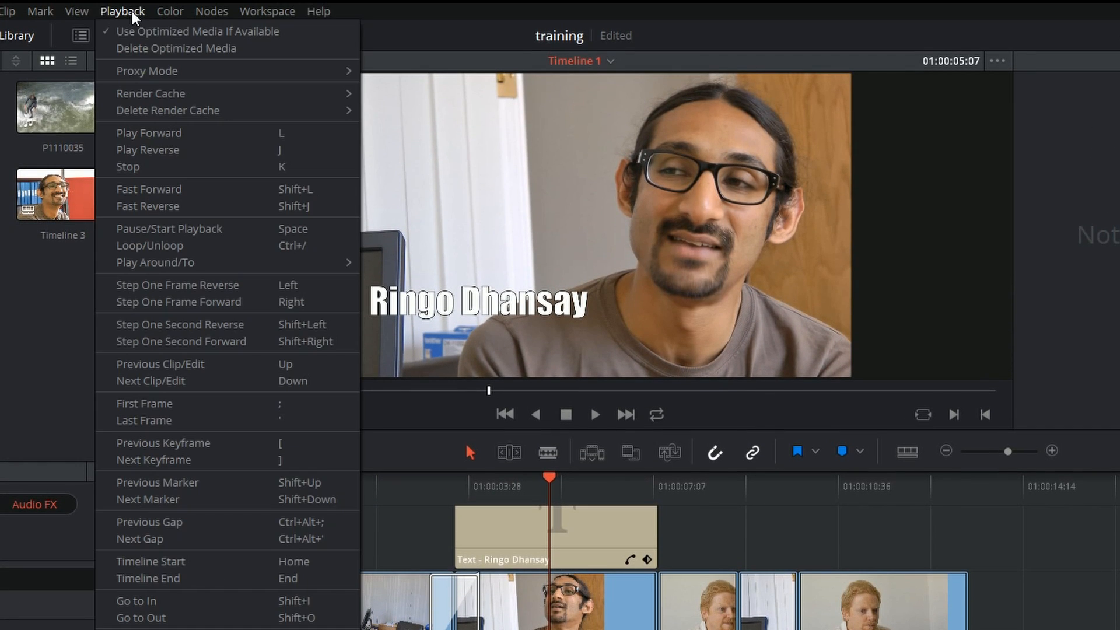
mouse_move(151, 93)
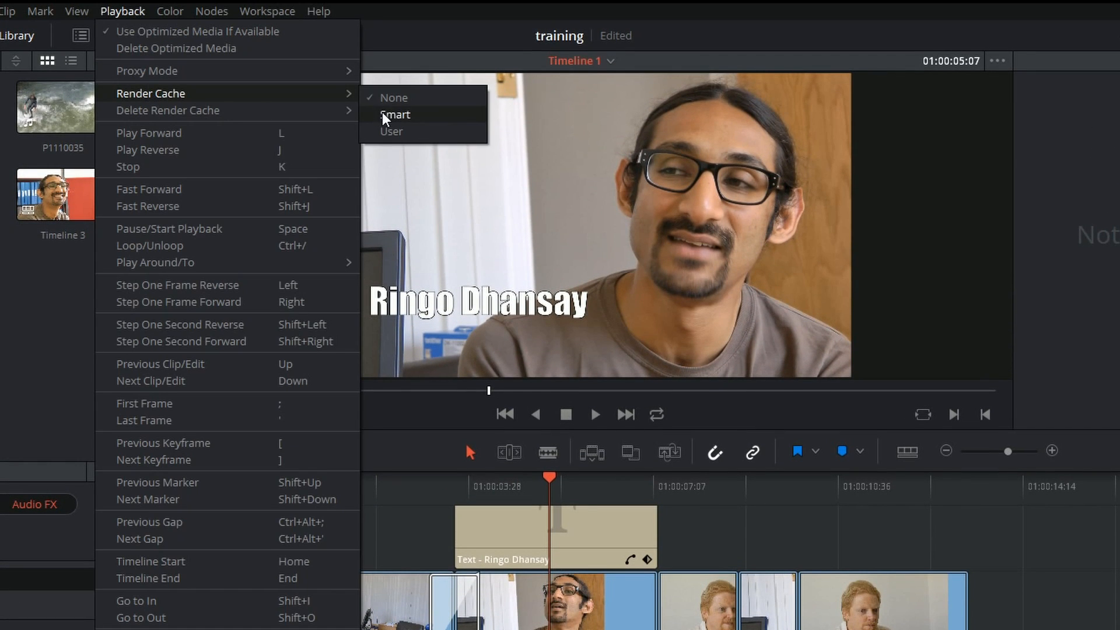
left_click(385, 118)
left_click(429, 529)
left_click_drag(429, 529, 376, 529)
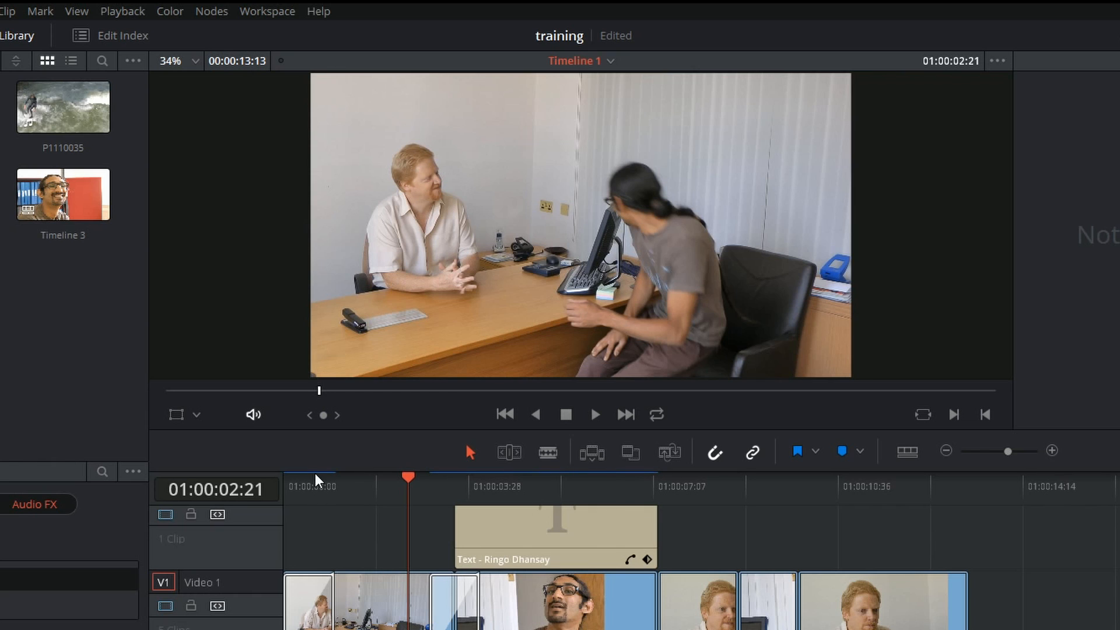
left_click_drag(324, 489, 284, 490)
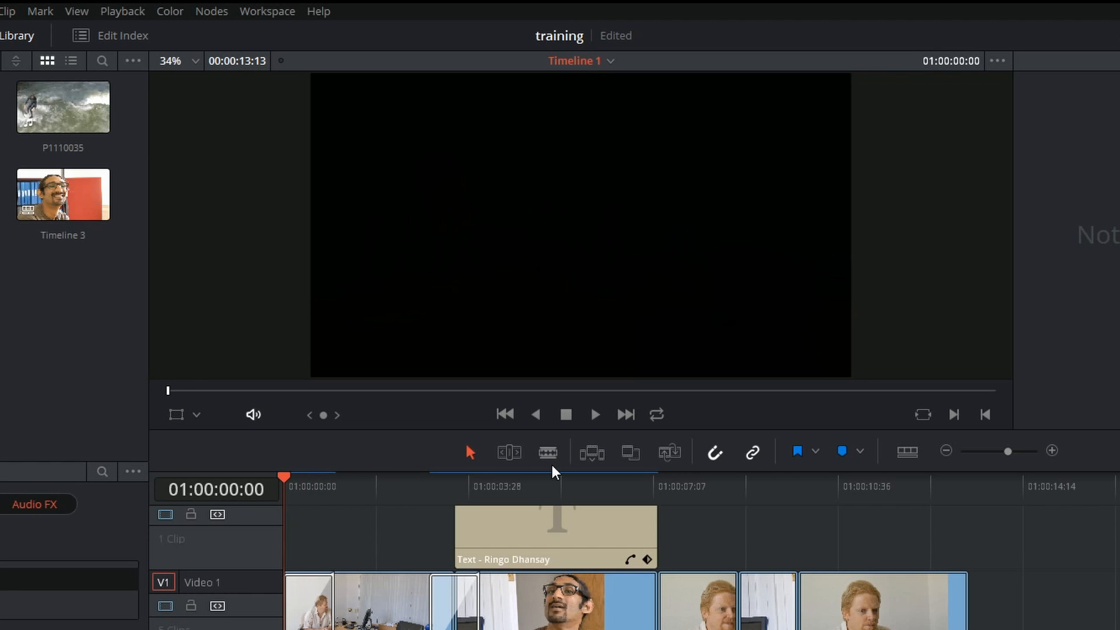
Play the timeline through the wideshot and Ringo title to check smooth cached playback
left_click(595, 415)
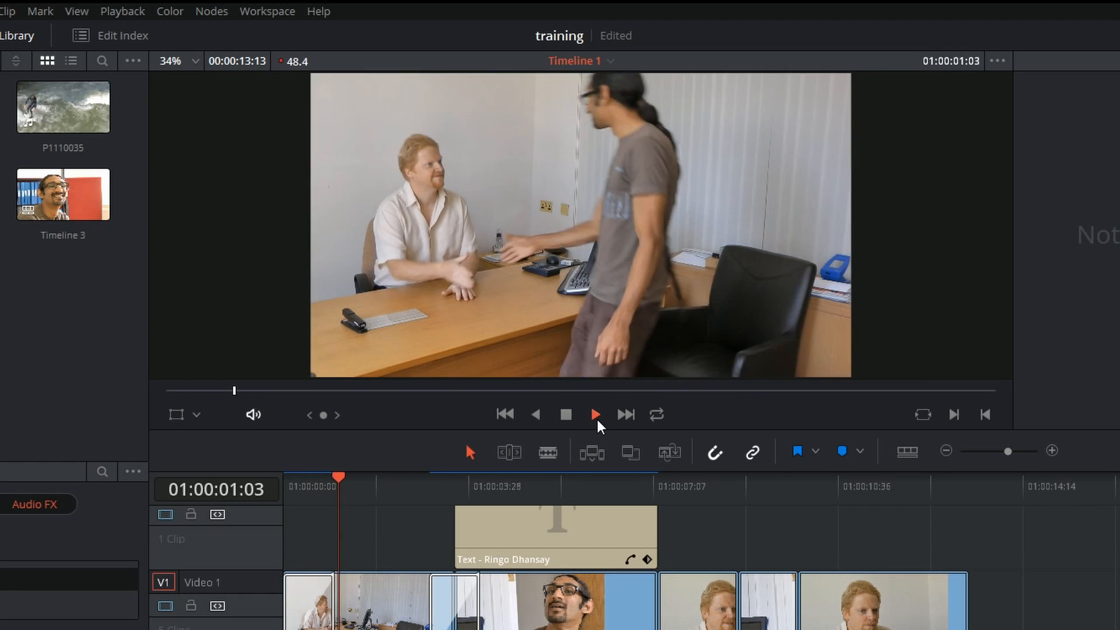
left_click(568, 415)
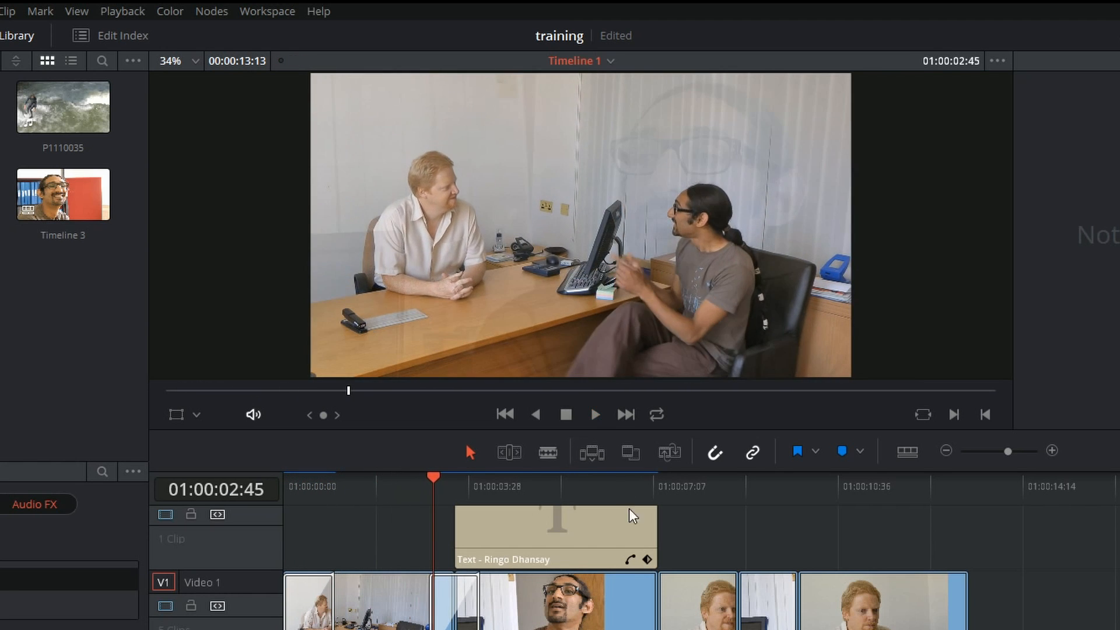
left_click(429, 485)
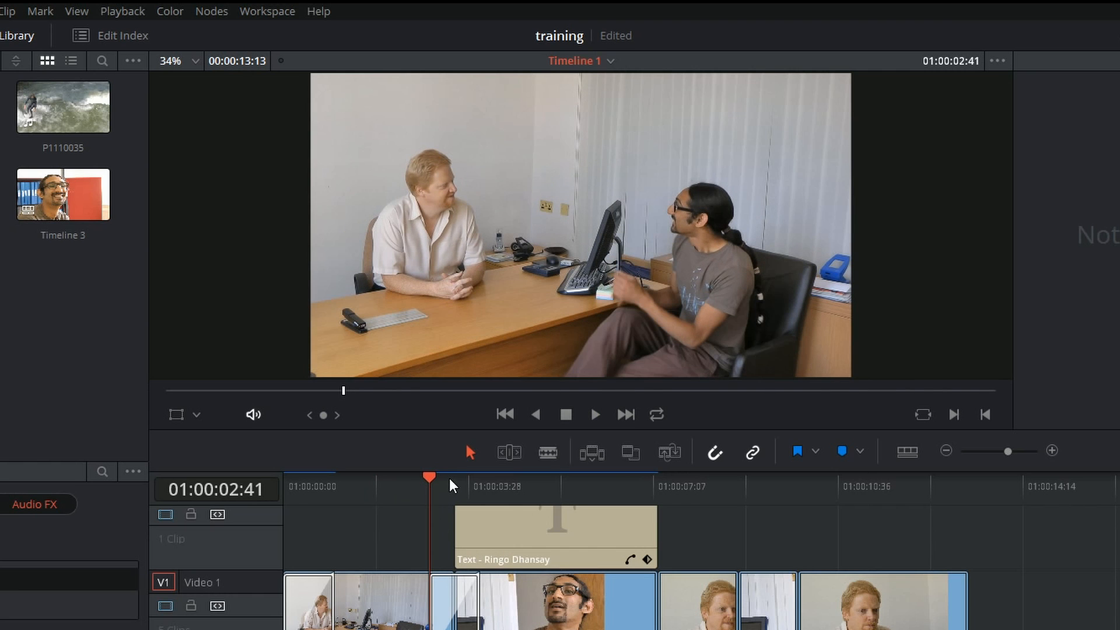
left_click(594, 411)
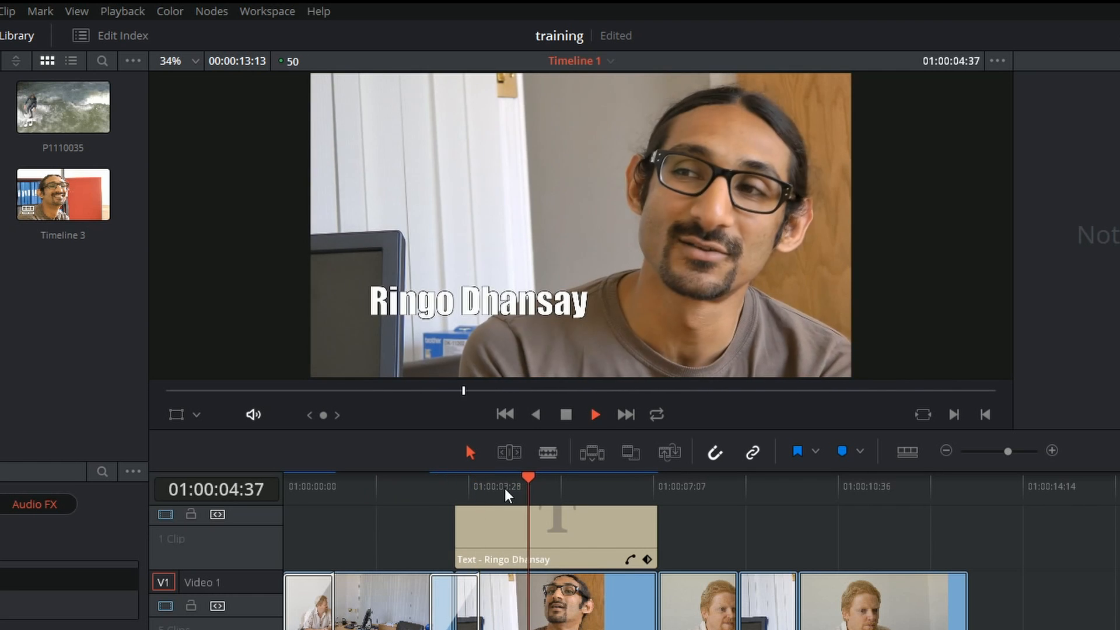
left_click(387, 486)
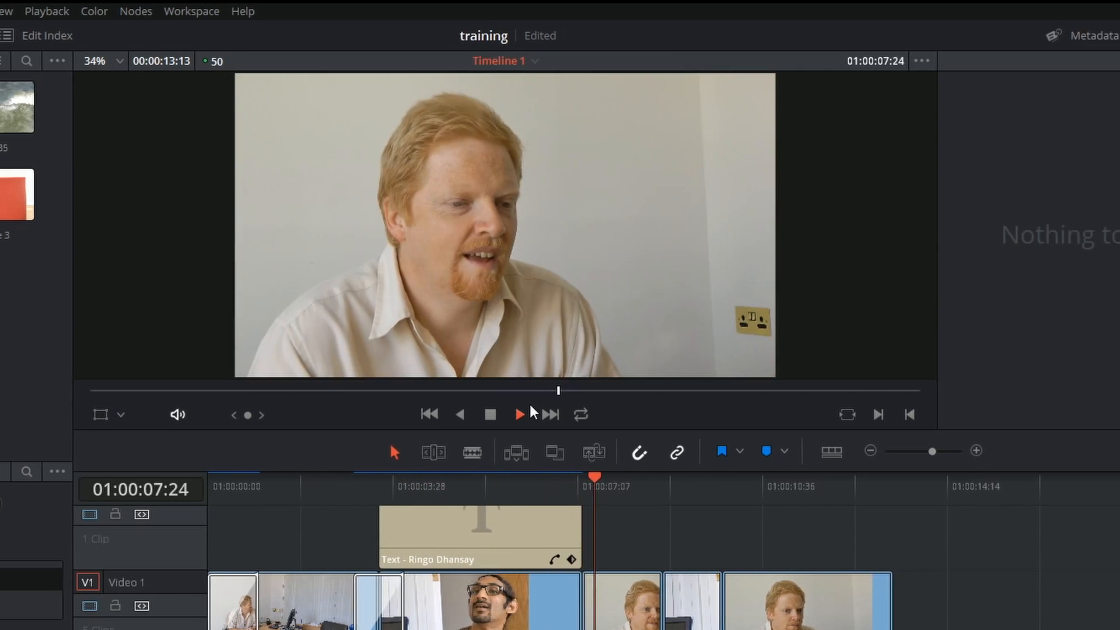
left_click(525, 530)
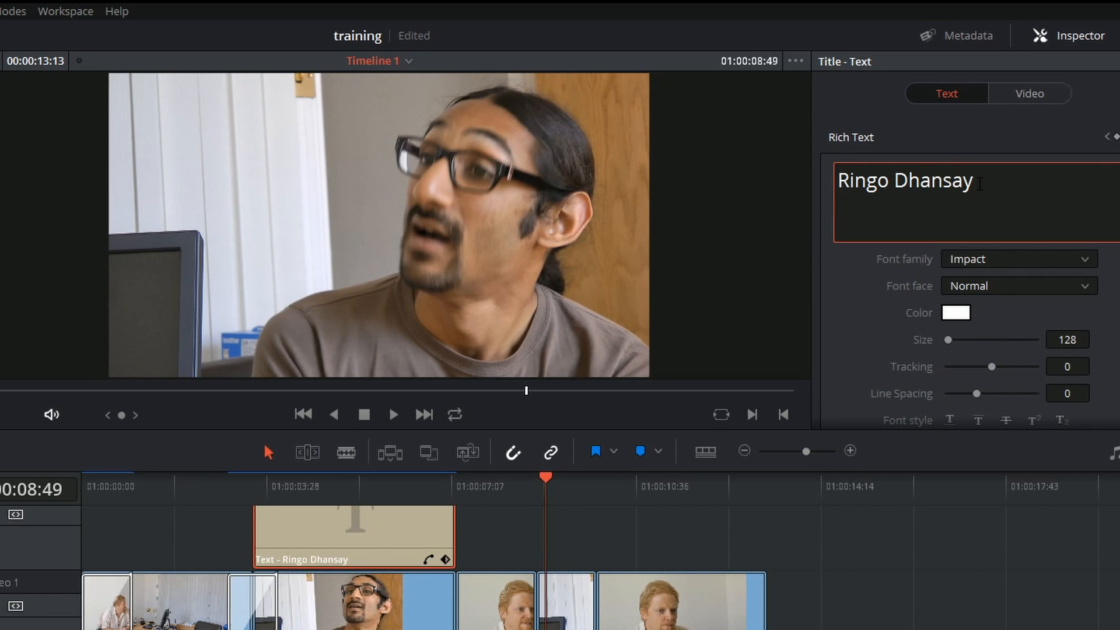
key("Home")
type("S")
type("ir")
left_click(276, 492)
left_click_drag(276, 492, 358, 493)
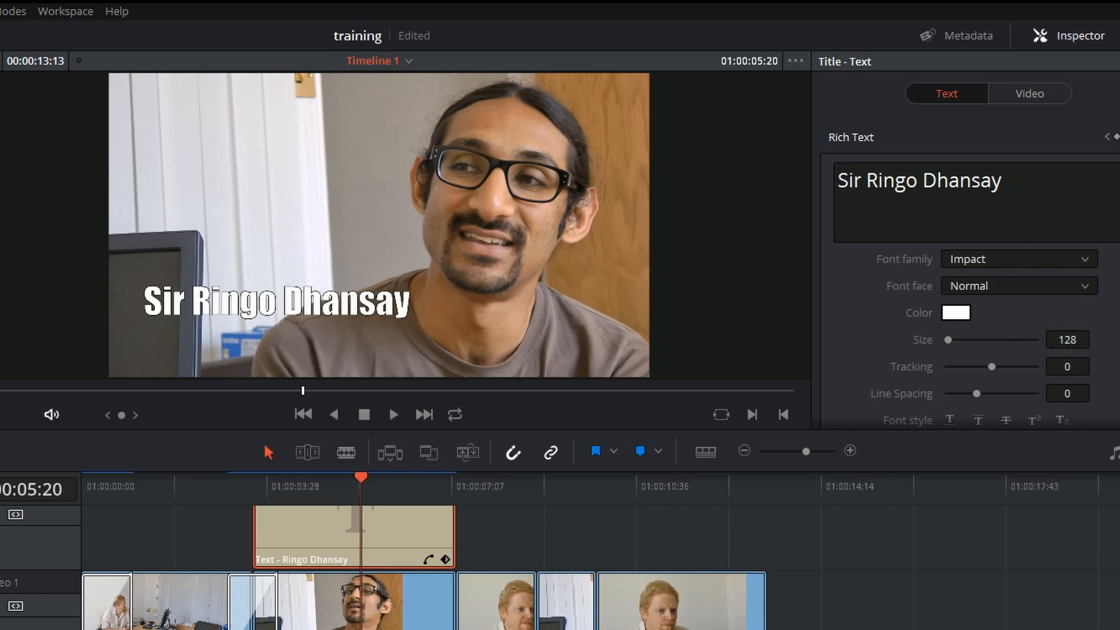
left_click(227, 487)
left_click(392, 414)
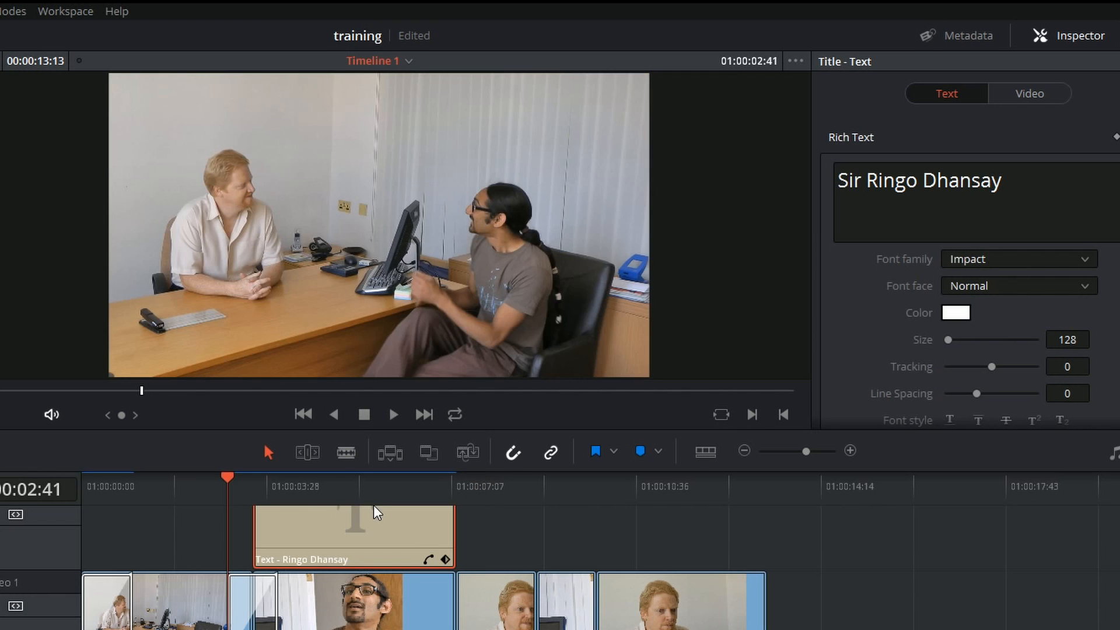
Remove the added word Sir from the title again and bring up the Playback menu's Delete Render Cache options
left_click_drag(867, 181, 808, 167)
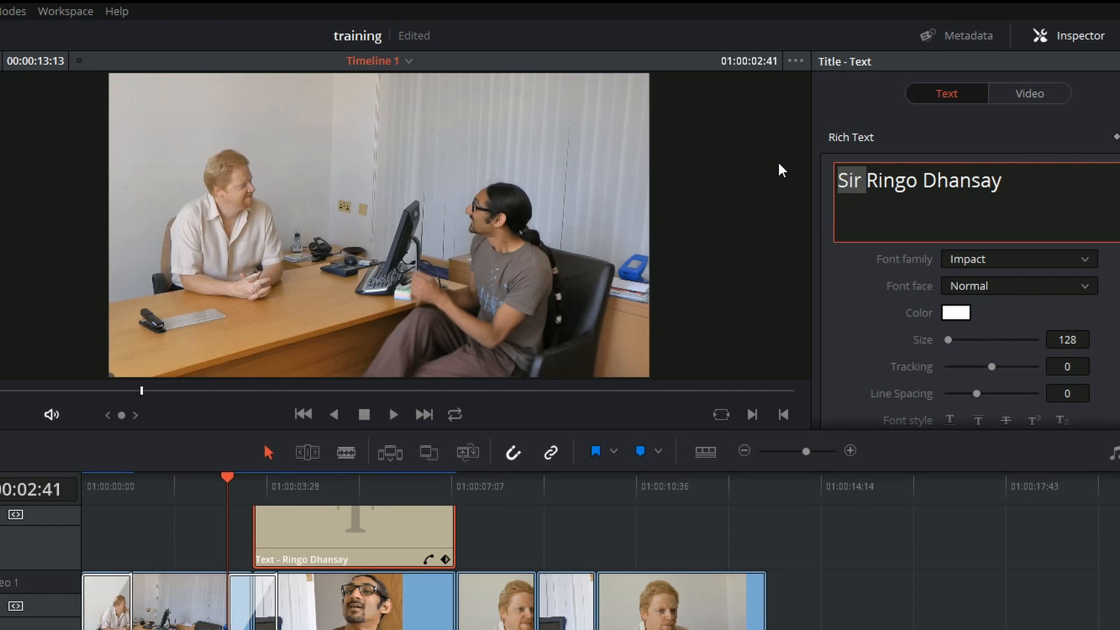
key("Delete")
left_click(370, 484)
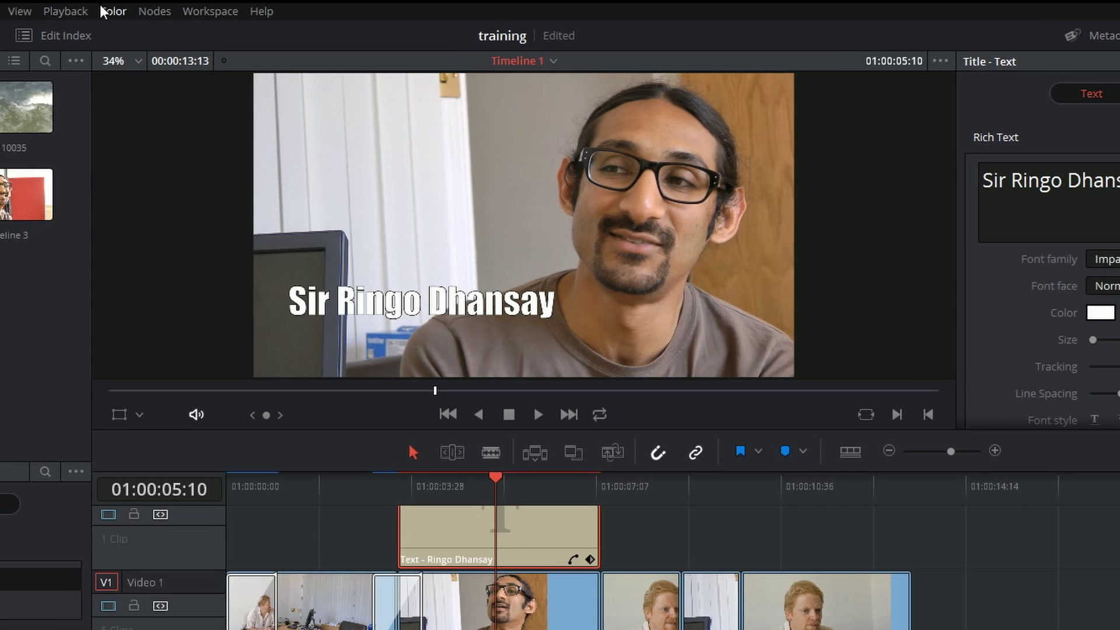
left_click(79, 11)
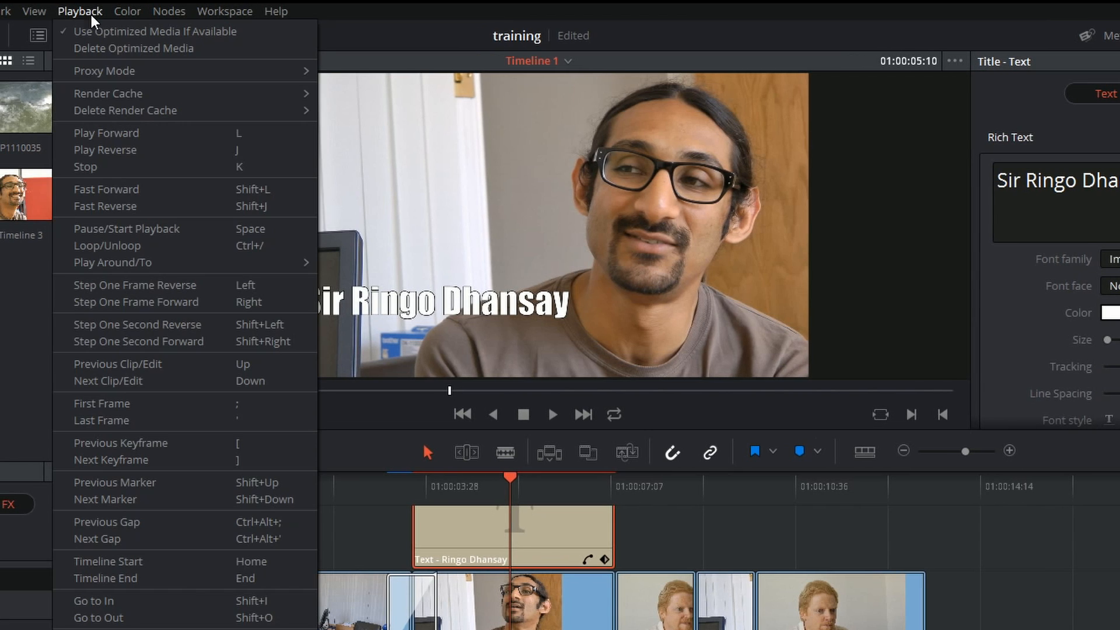
mouse_move(126, 111)
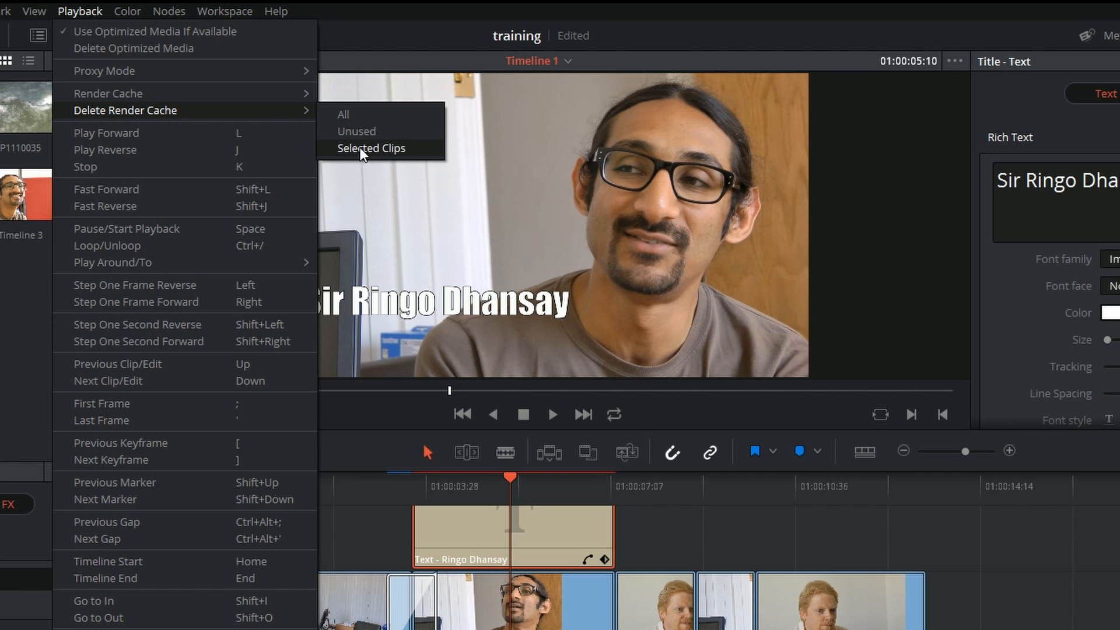
Delete the selected clips' render cache, cancel Project Settings unchanged and show the Media Storage preferences
left_click(407, 158)
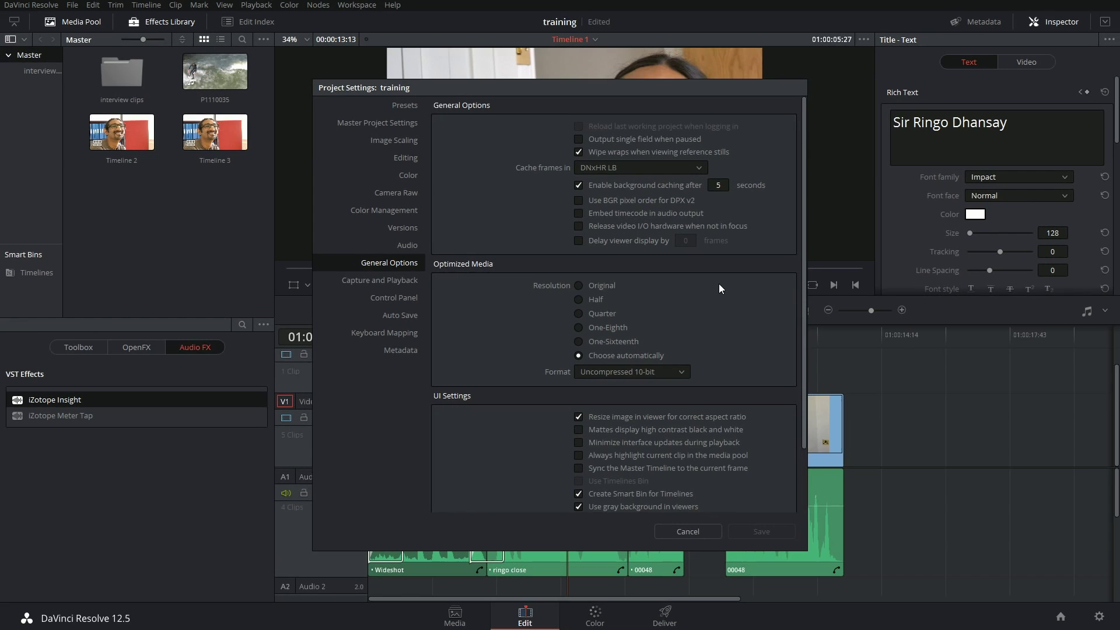
scroll(719, 285, "down", 2)
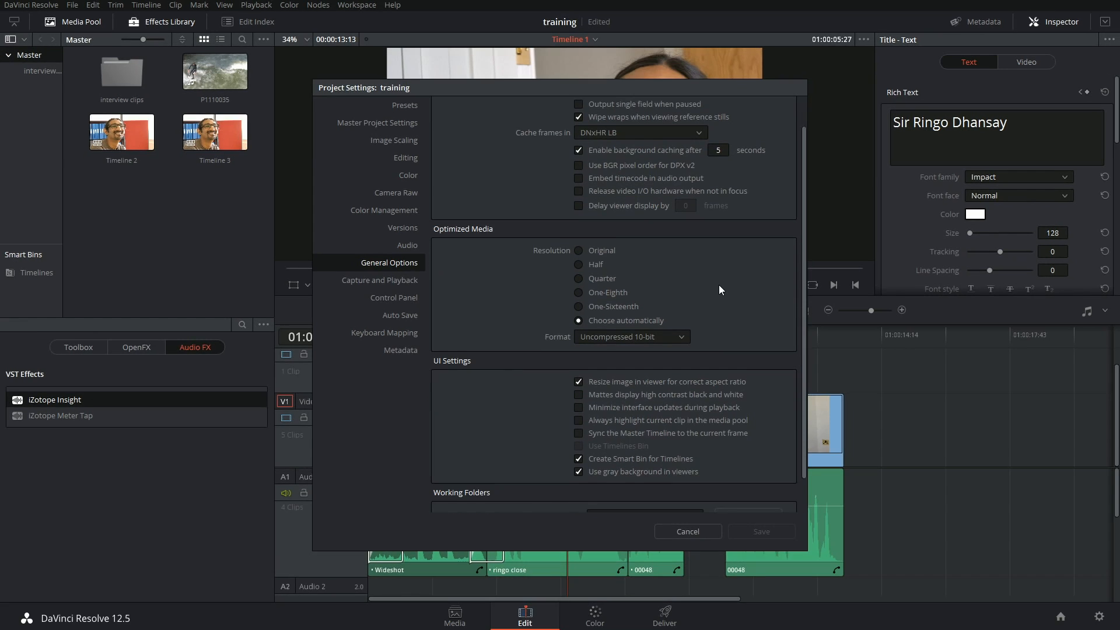
scroll(719, 284, "down", 2)
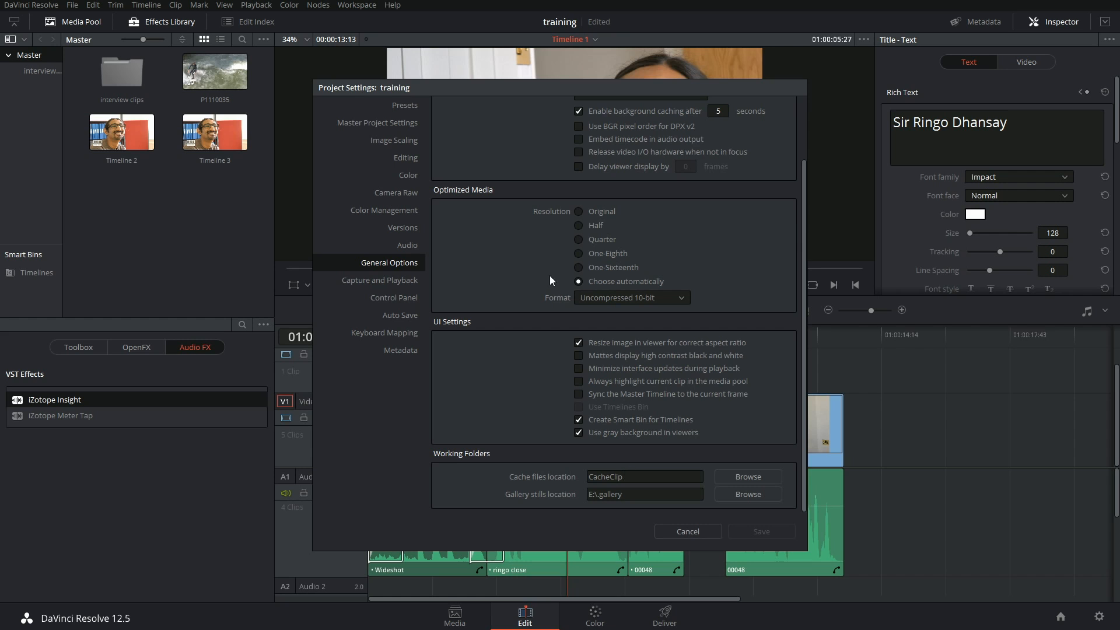
left_click(703, 534)
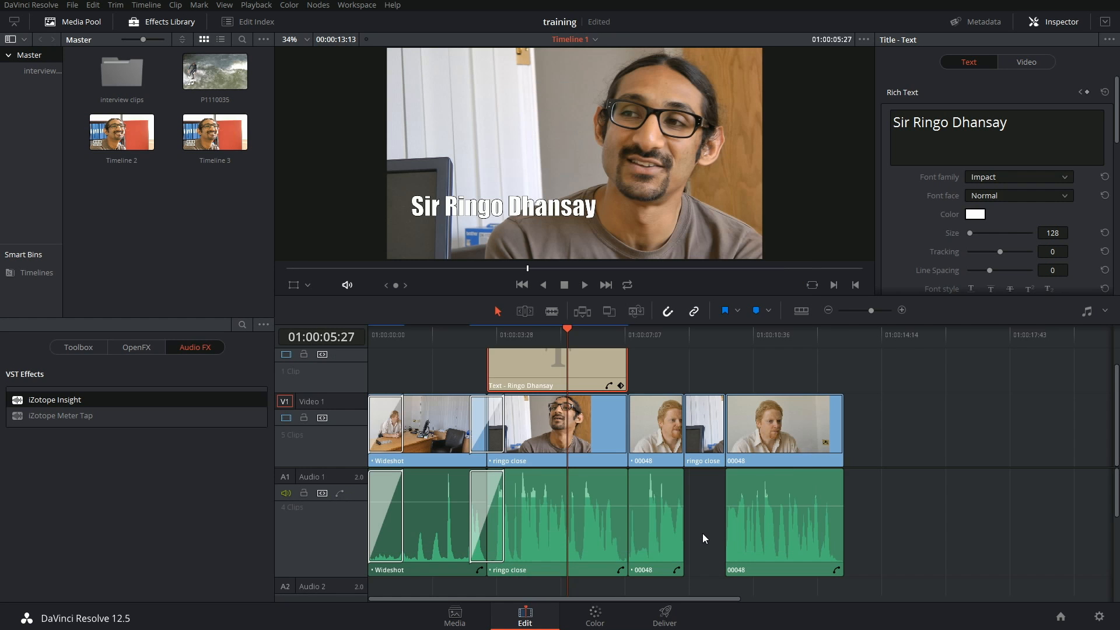
left_click(31, 5)
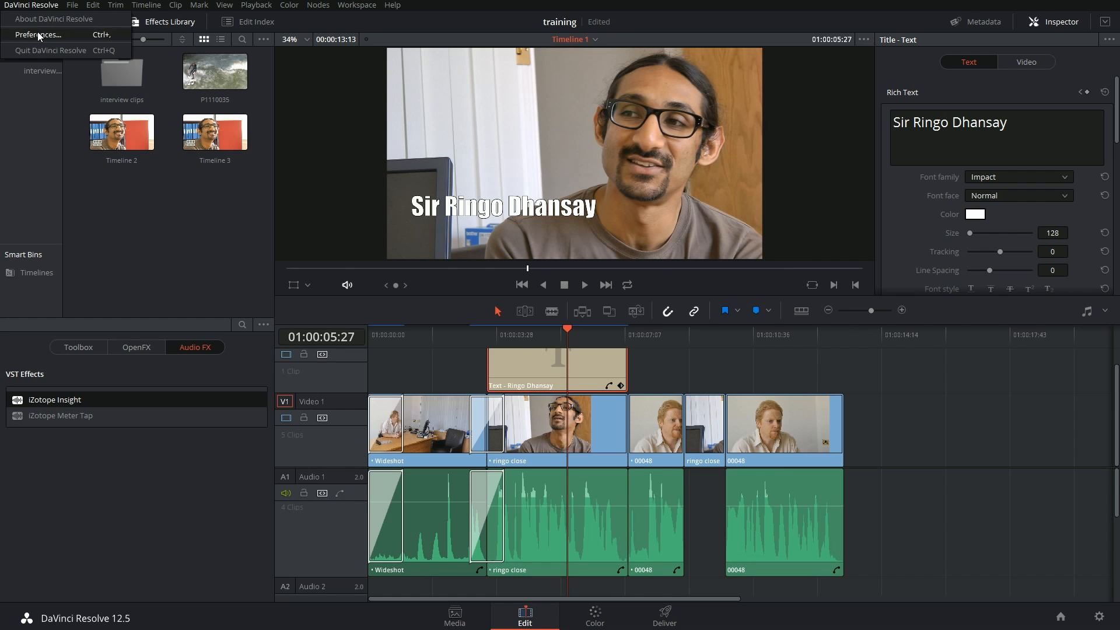
left_click(38, 32)
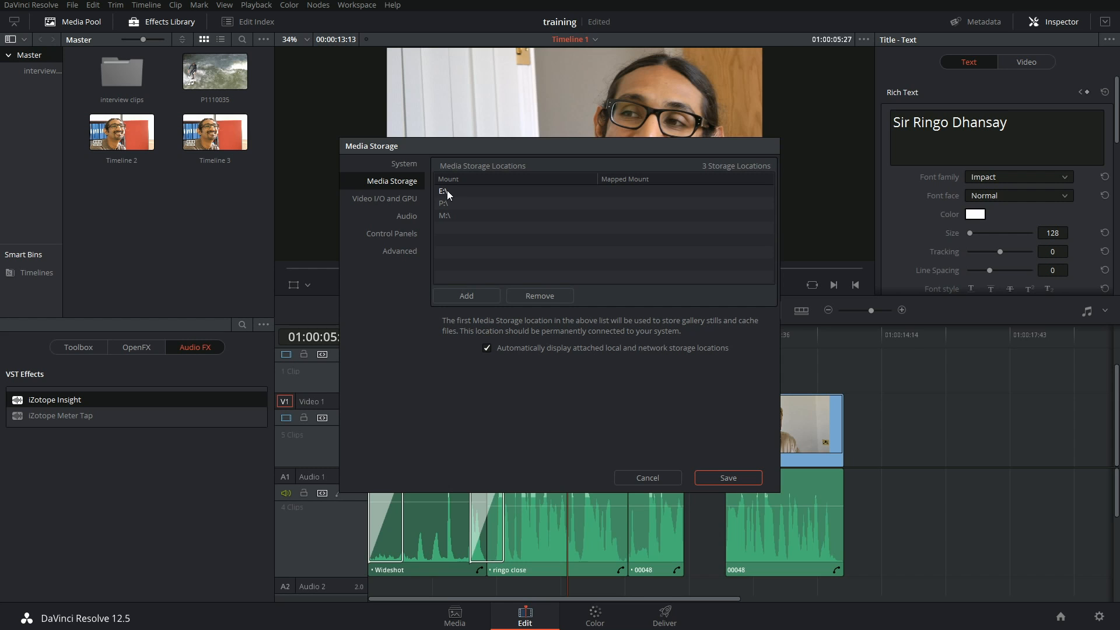
Dismiss the preferences and browse E:\CacheClip in File Explorer down to the Sequence folder of cached frames
left_click(649, 477)
key("super+e")
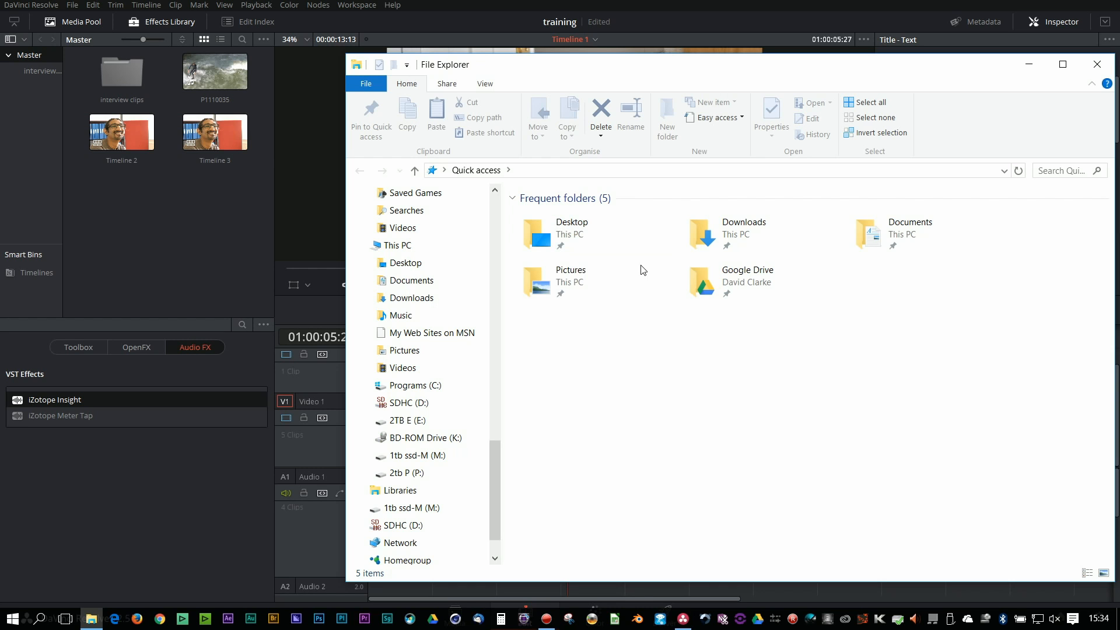
left_click(407, 421)
double_click(578, 329)
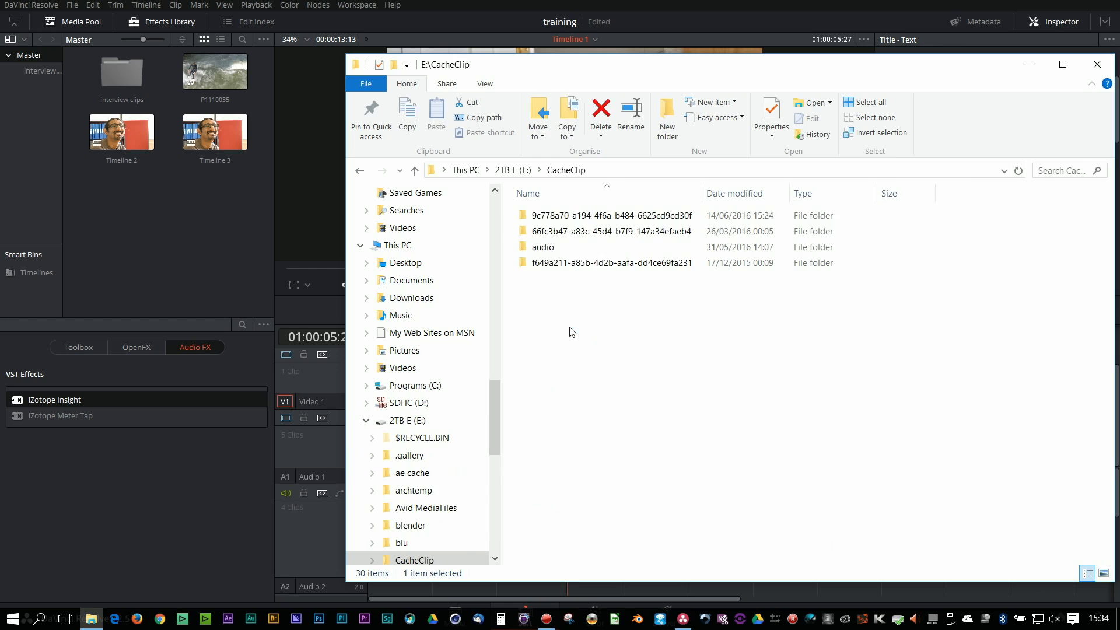
double_click(577, 232)
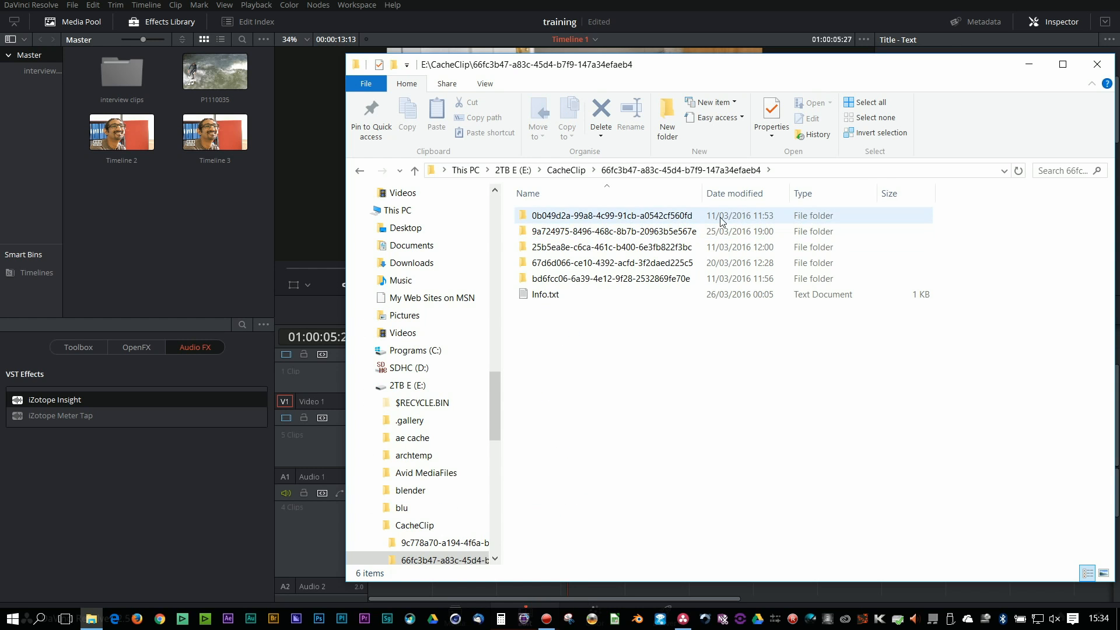
double_click(578, 215)
double_click(550, 215)
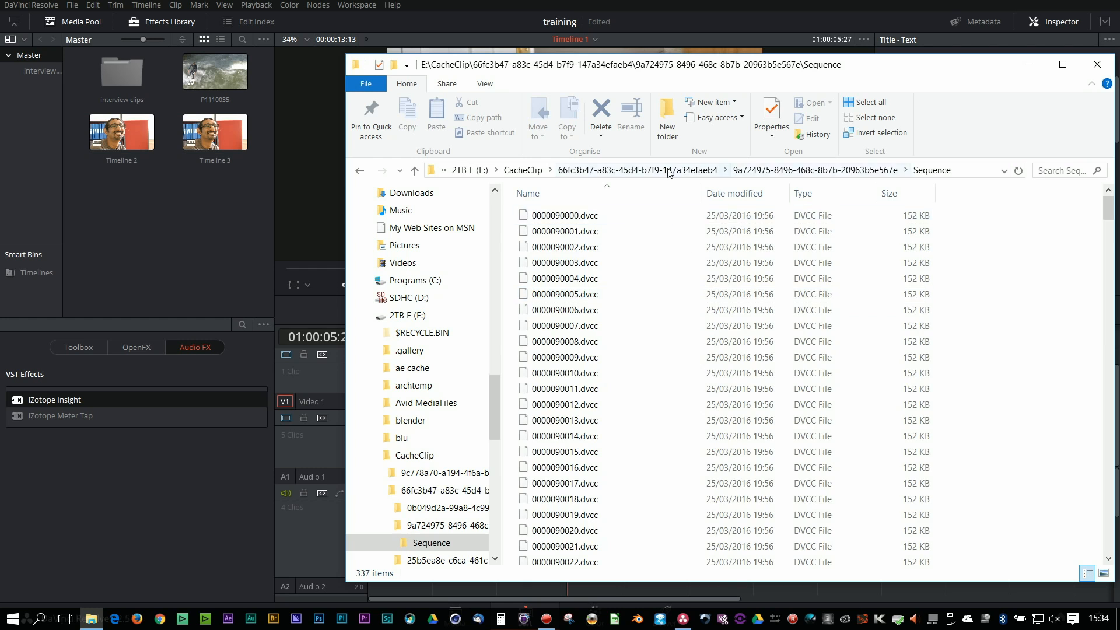
Check another CacheClip subfolder, close File Explorer and return the timeline playhead near the start
left_click(637, 170)
left_click(566, 170)
double_click(578, 216)
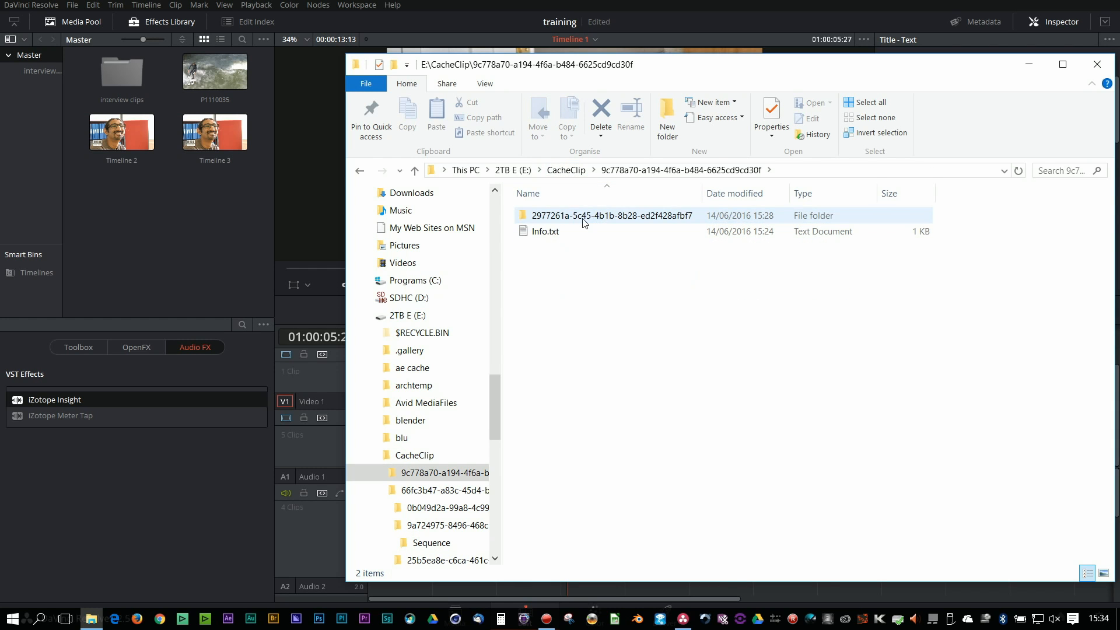
left_click(523, 170)
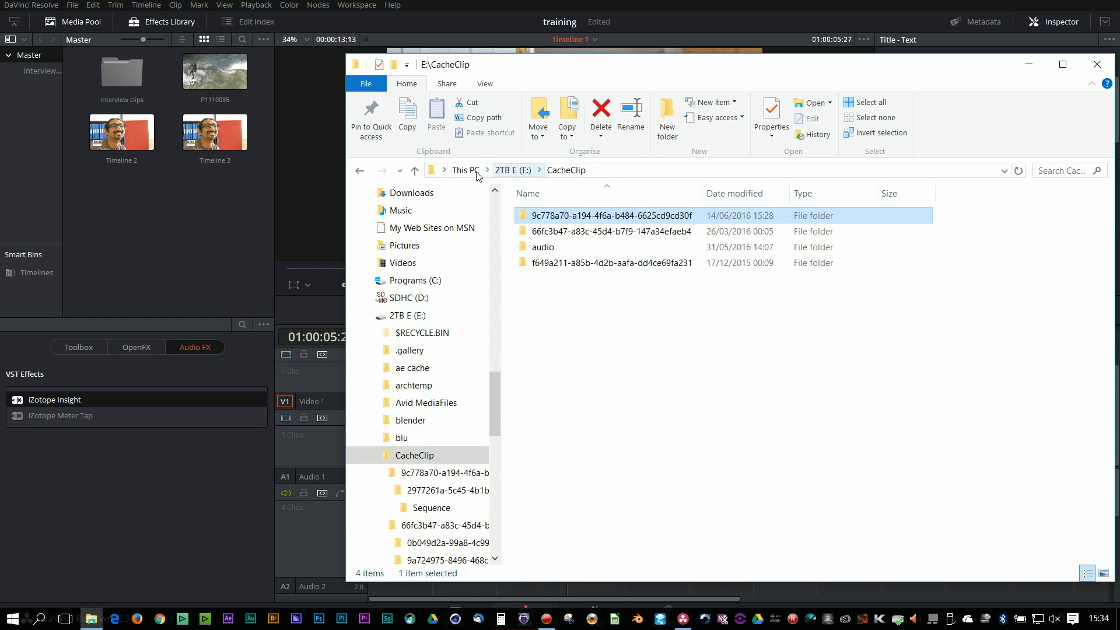
left_click(330, 381)
left_click(456, 340)
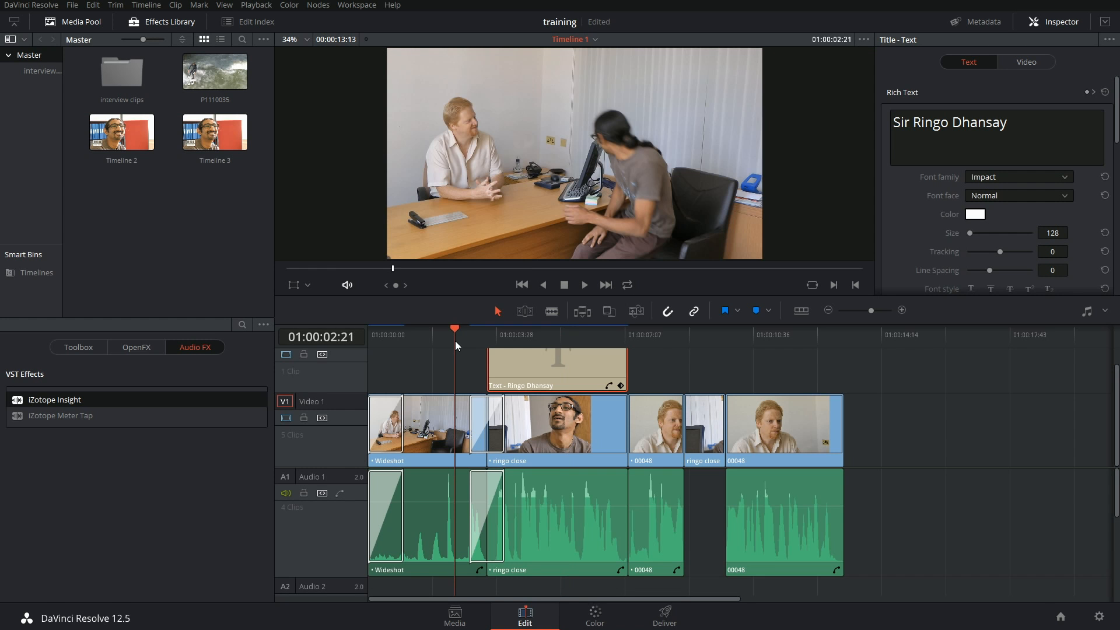
Play the timeline briefly and select the Smooth Cut transition from the full-height Toolbox effects list
left_click(584, 286)
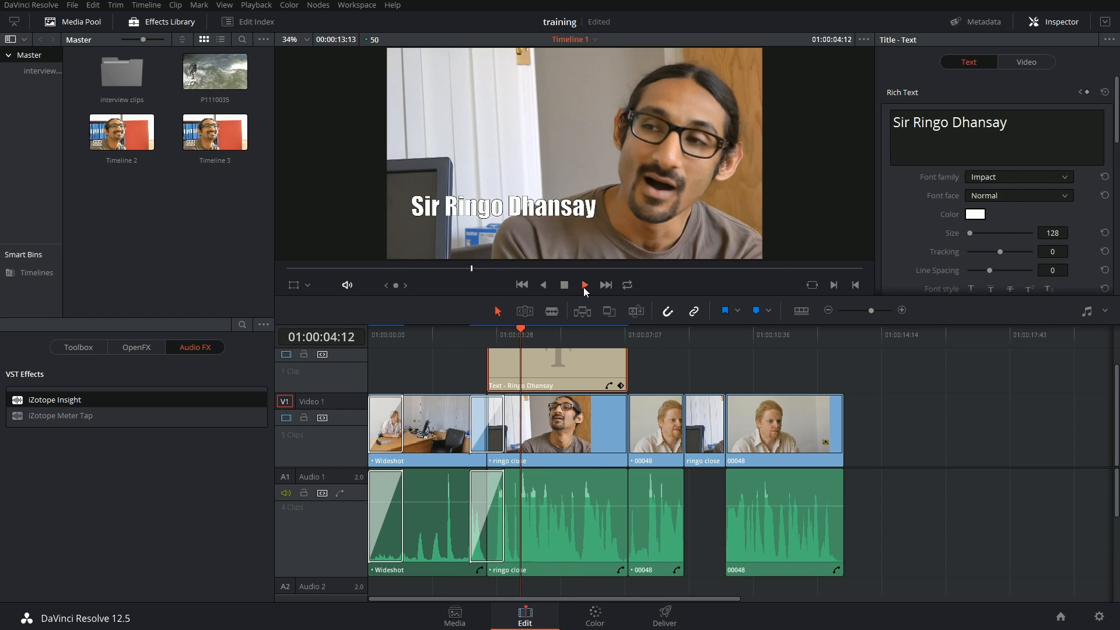
left_click(584, 286)
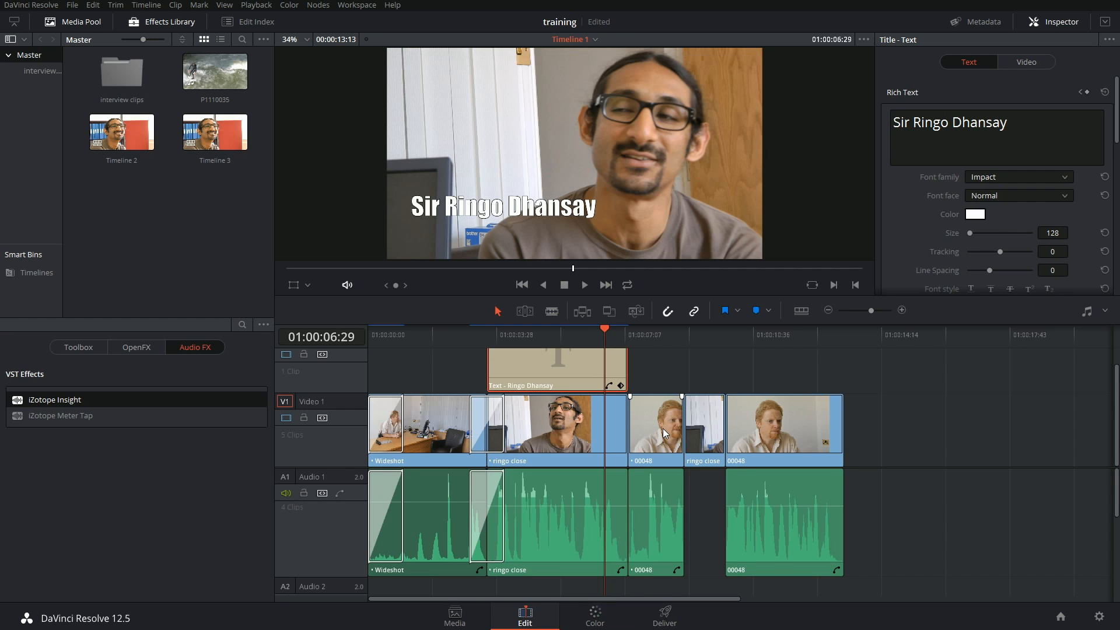
left_click(72, 347)
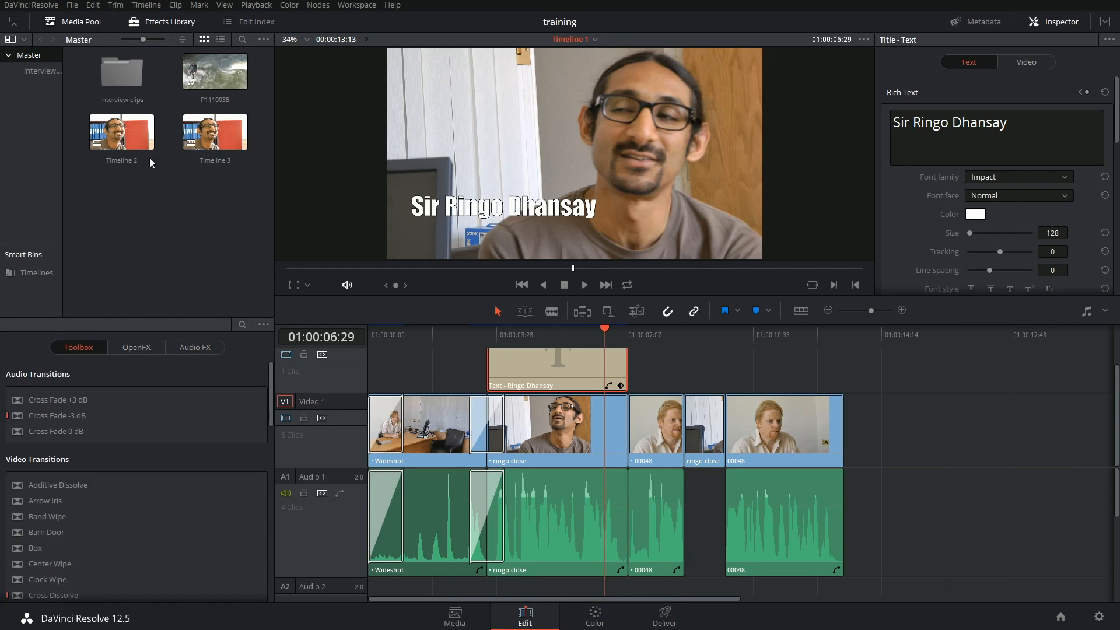
left_click(81, 22)
scroll(102, 256, "down", 5)
scroll(102, 256, "down", 5)
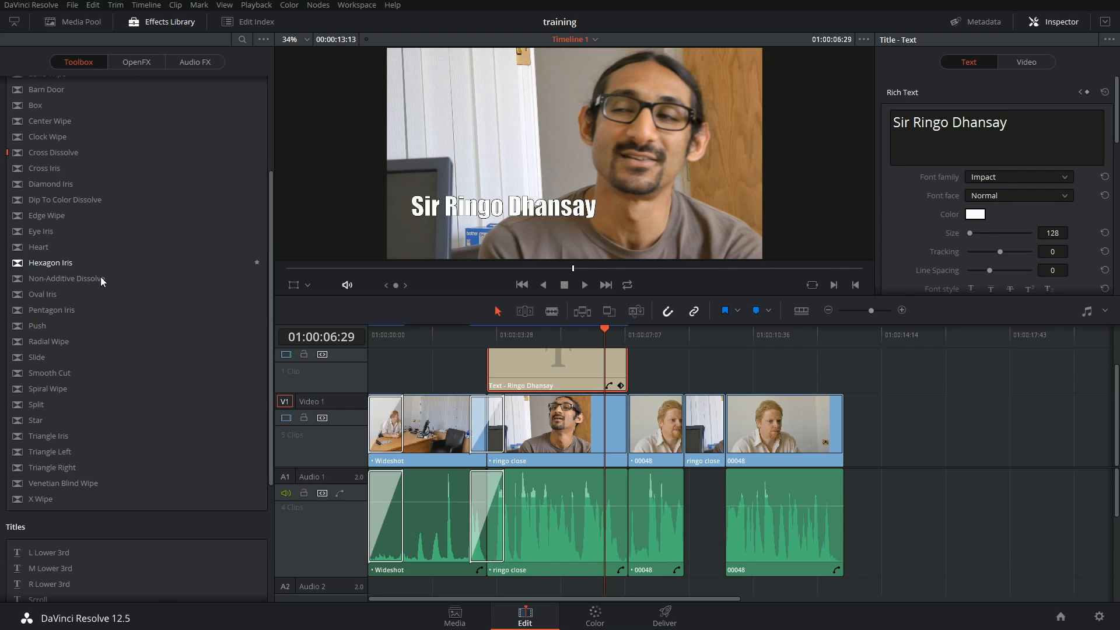
left_click(57, 374)
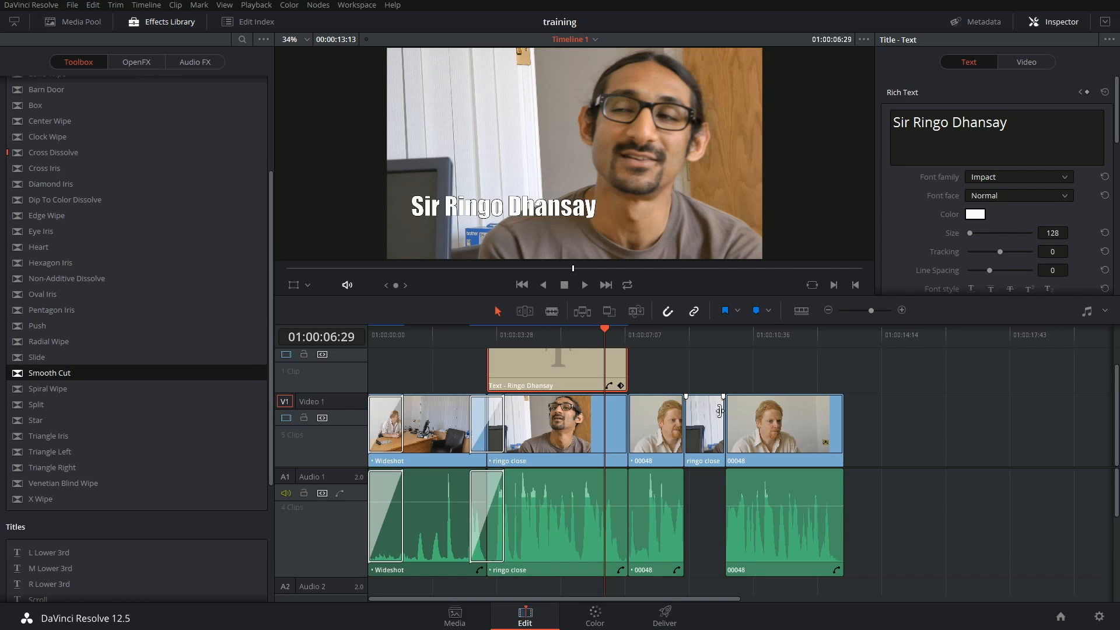
Lengthen the 00048 clip with the Trim tool, pushing later clips right, and park the playhead at 01:00:09:43
left_click(654, 438)
left_click(523, 311)
left_click_drag(678, 435, 943, 466)
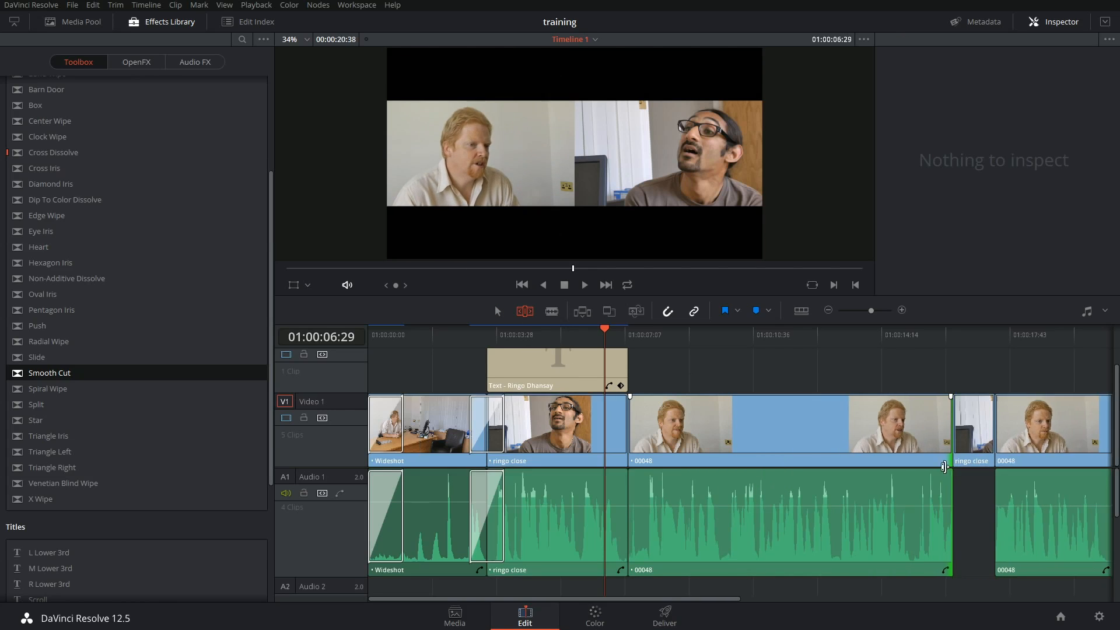
mouse_move(670, 335)
left_mouse_down()
mouse_move(887, 337)
mouse_move(720, 337)
mouse_move(833, 337)
left_mouse_up()
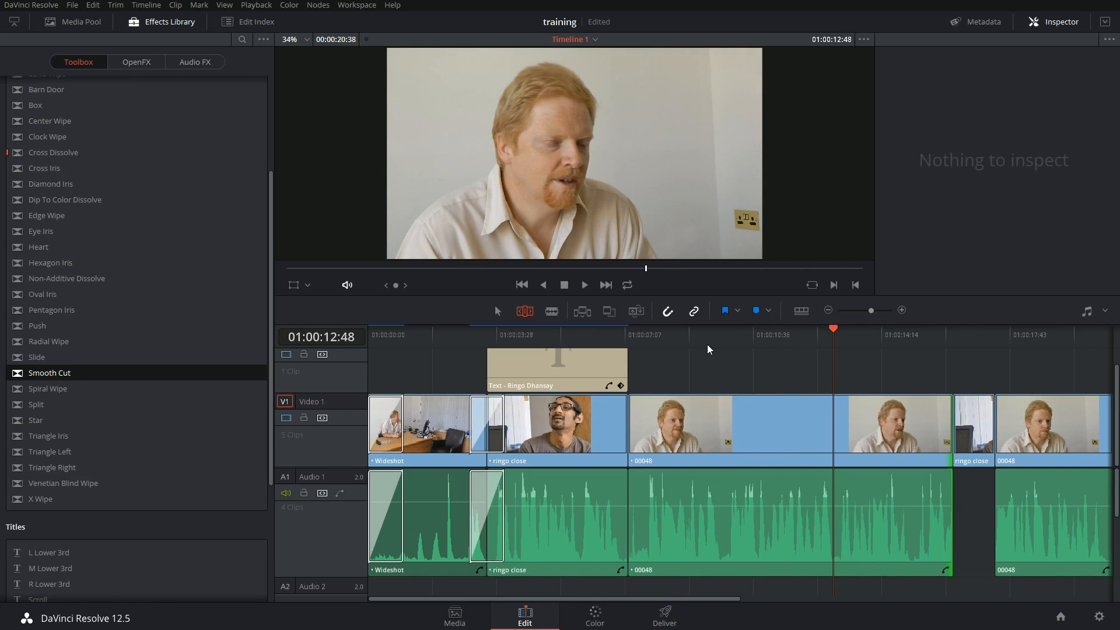
left_click_drag(711, 335, 724, 335)
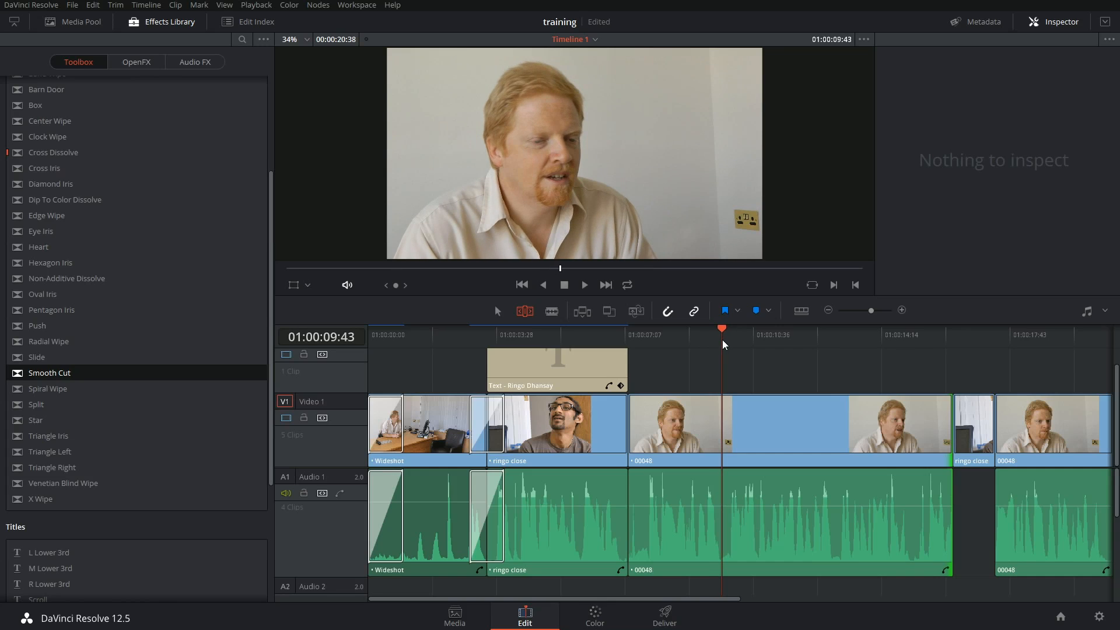
Mark In at 01:00:09:43 and Out at 01:00:13:03 and ripple delete that section of the 00048 clip
key("i")
left_click_drag(725, 338, 839, 337)
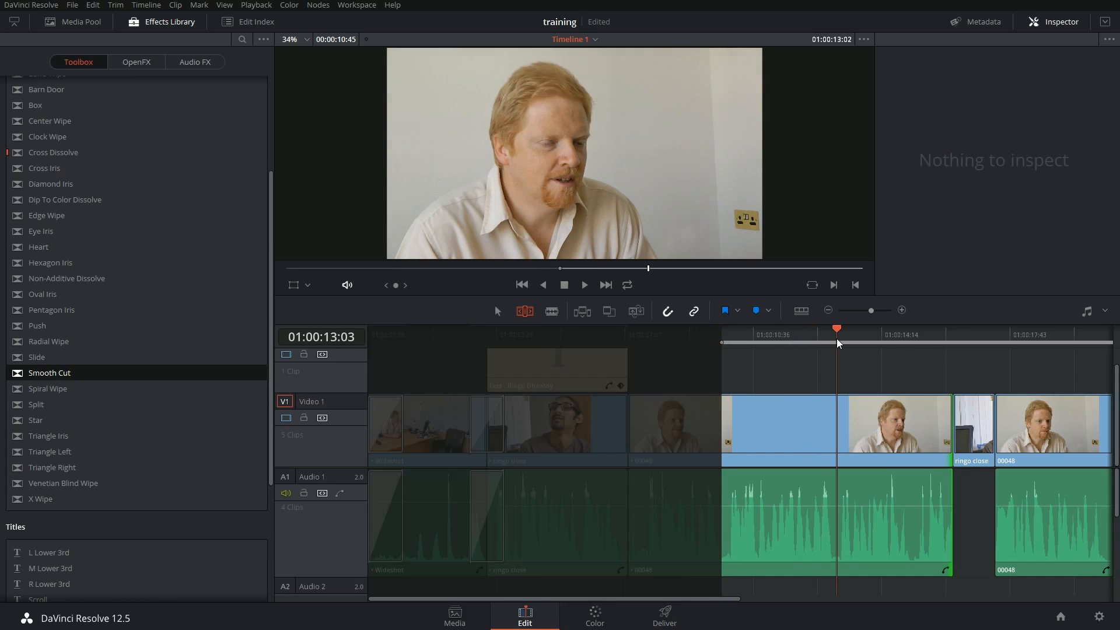
key("o")
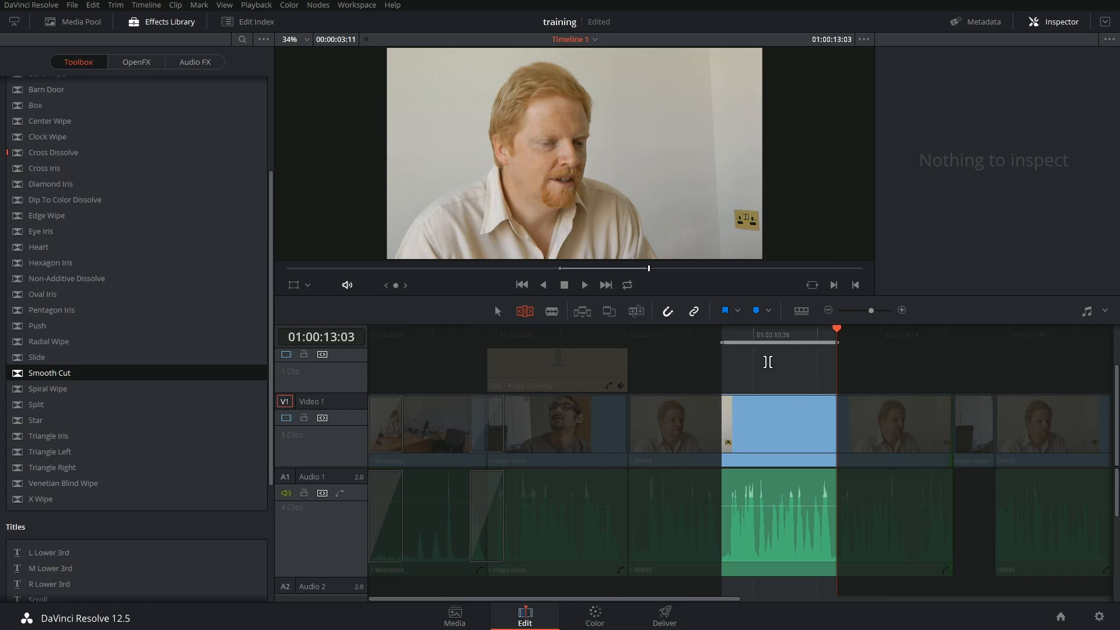
key("ctrl+shift+v")
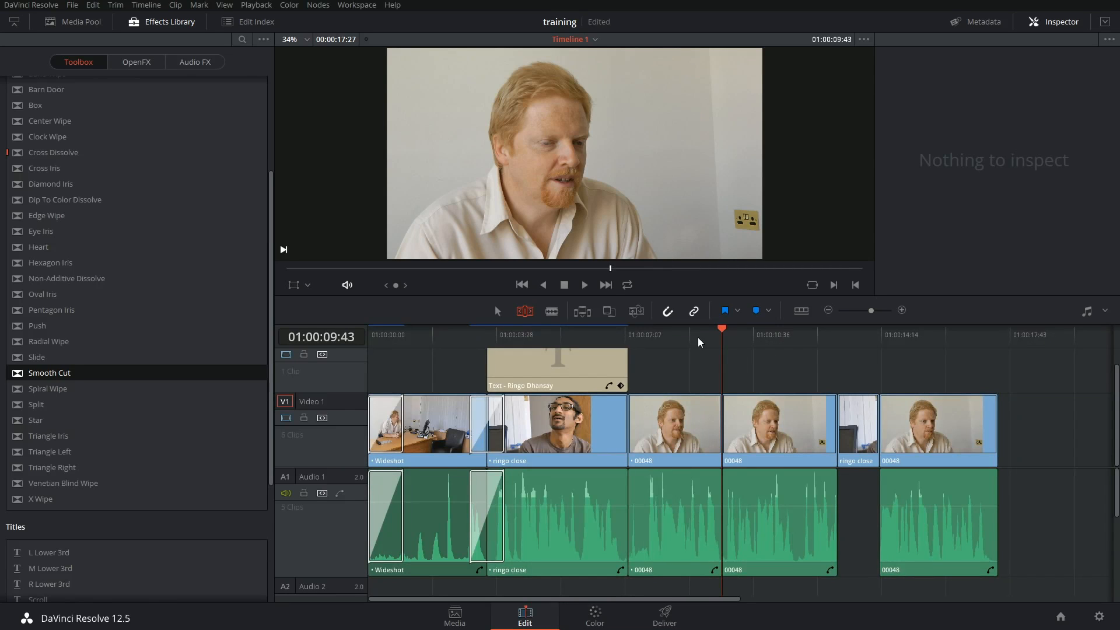
Play back across the new cut between the two 00048 pieces several times to review it
left_click(689, 336)
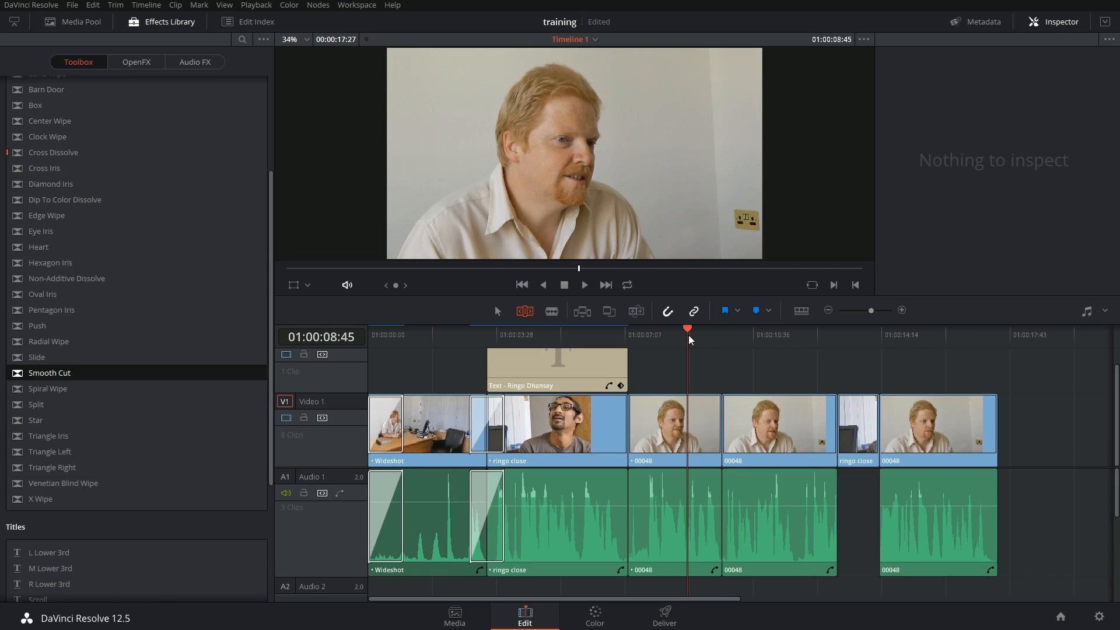
key("space")
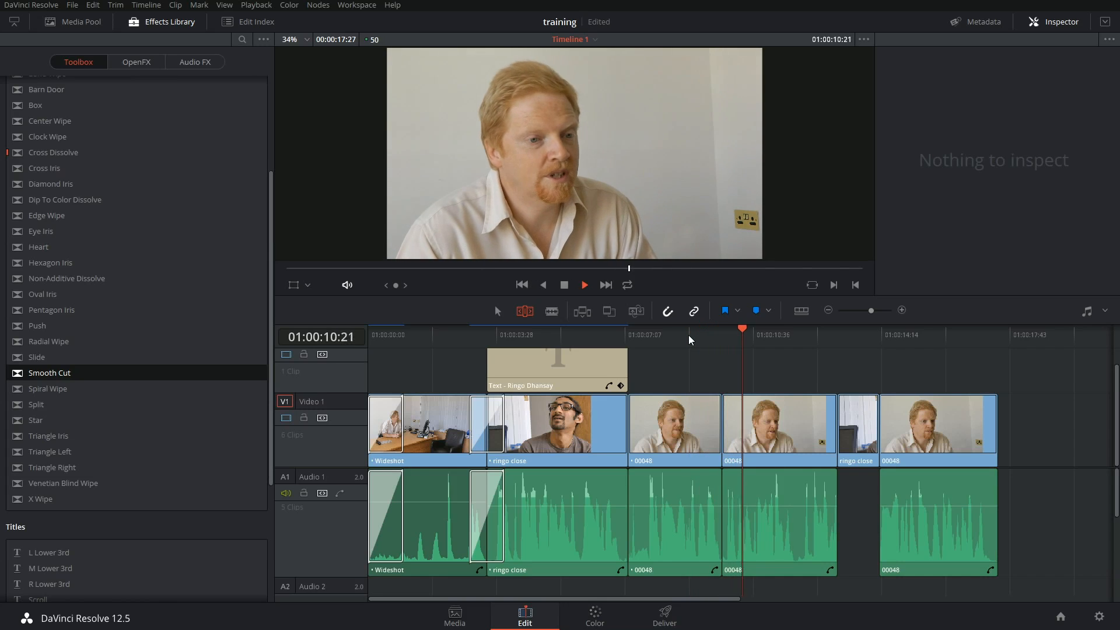
left_click(699, 342)
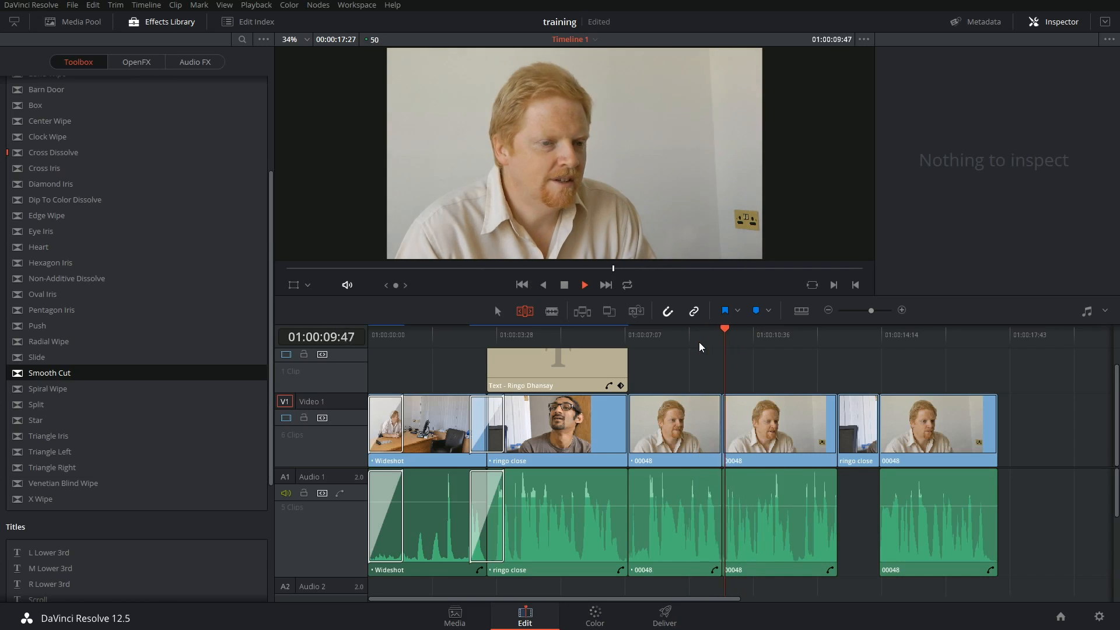
left_click(686, 342)
key("space")
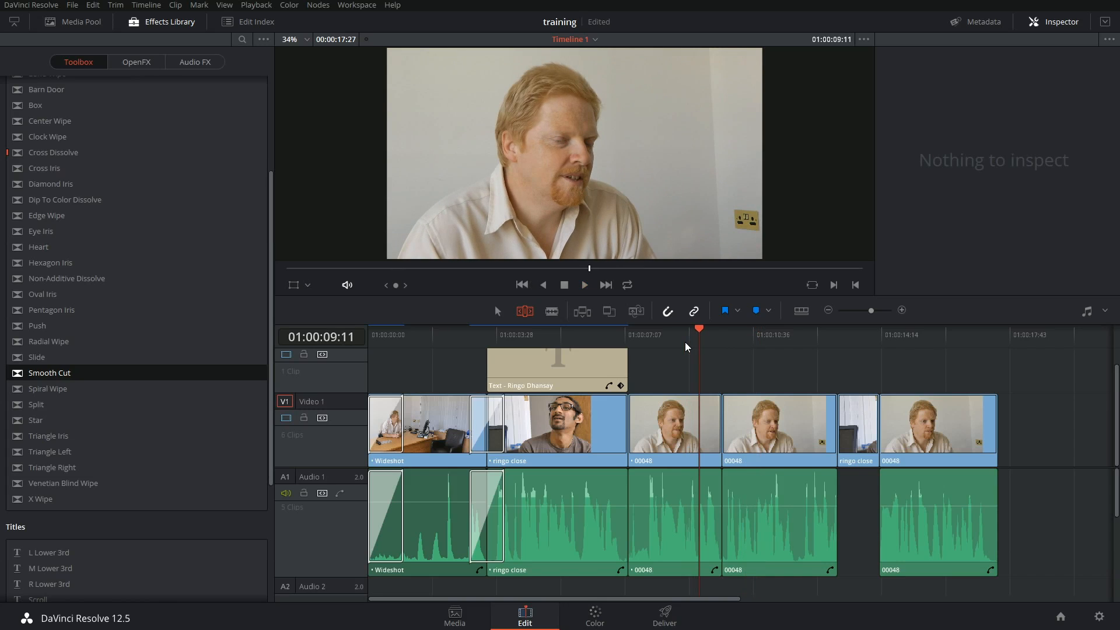
key("space")
key("space")
mouse_move(49, 373)
left_mouse_down()
mouse_move(593, 449)
mouse_move(717, 436)
left_mouse_up()
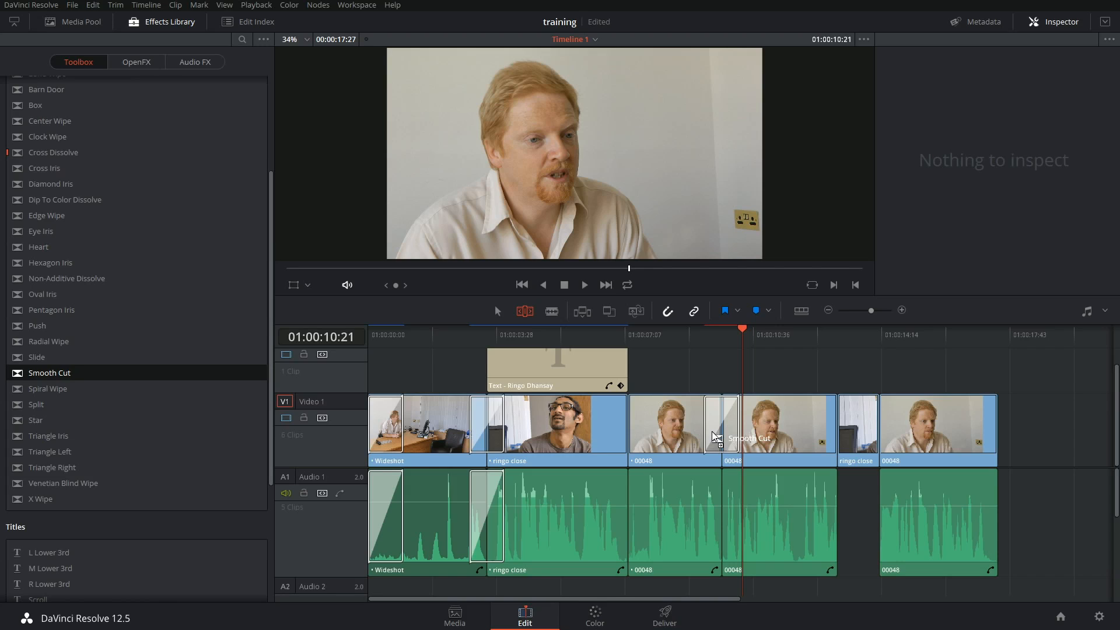
left_click_drag(716, 437, 715, 436)
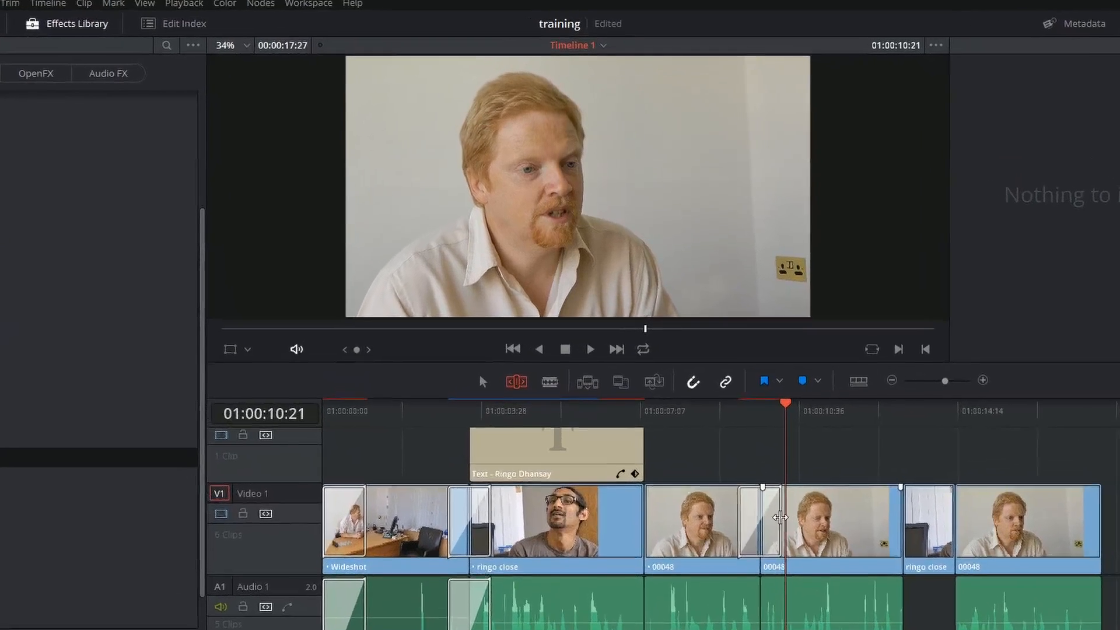
left_click_drag(775, 379, 752, 379)
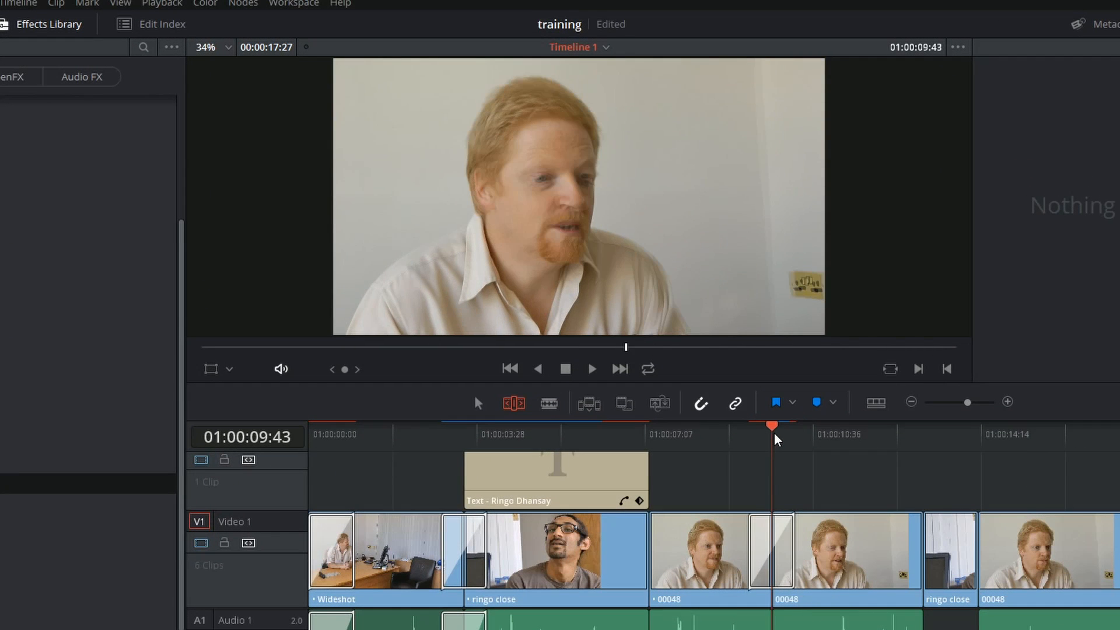
left_click_drag(776, 441, 717, 429)
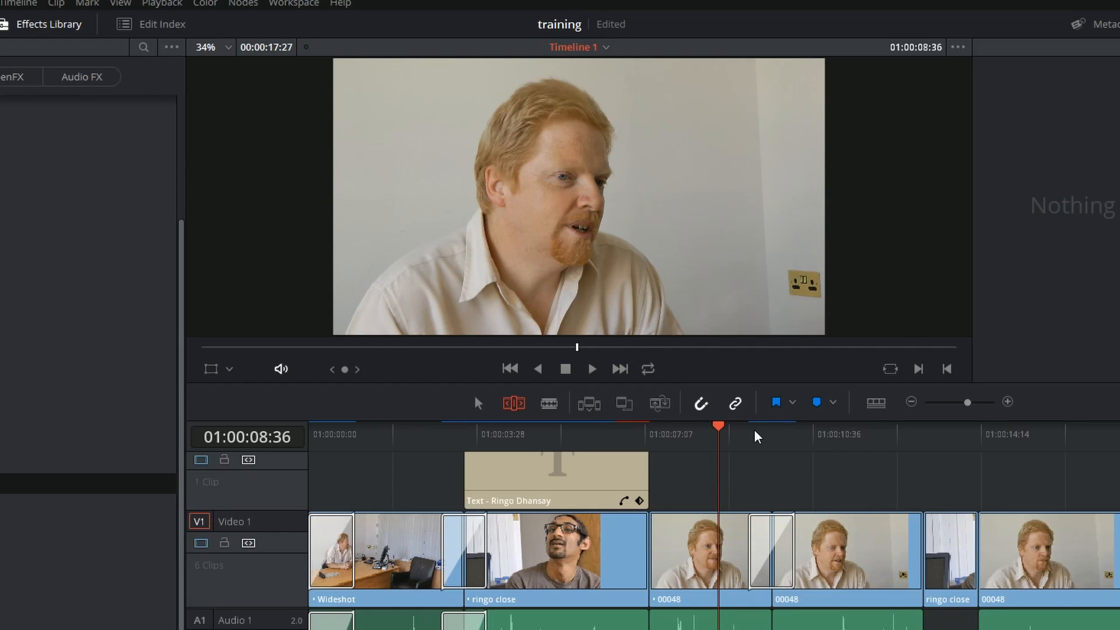
key("space")
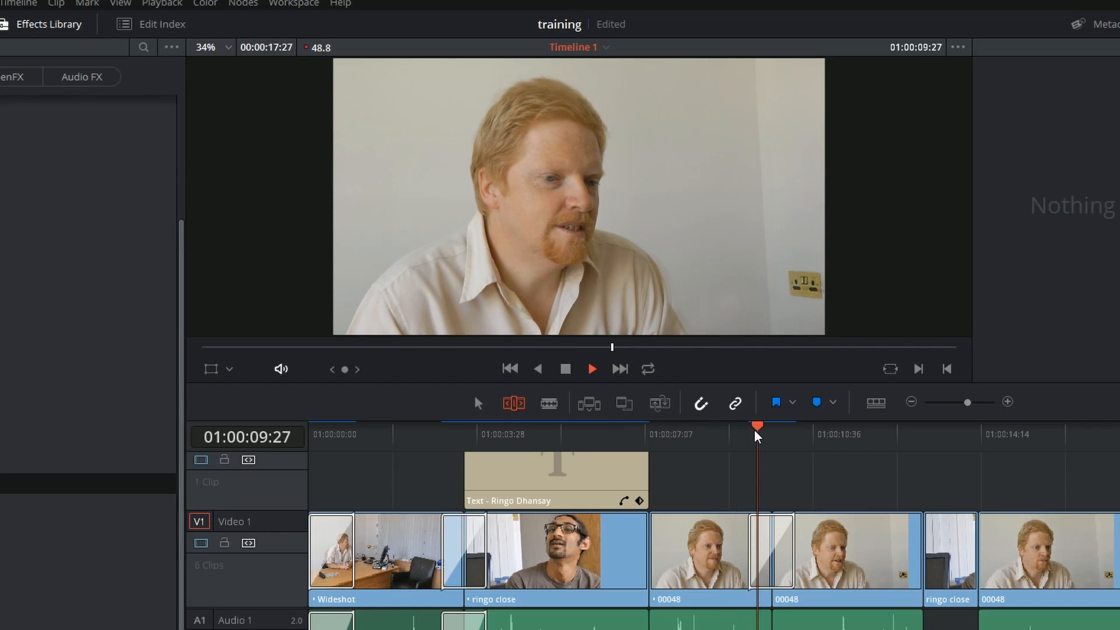
key("space")
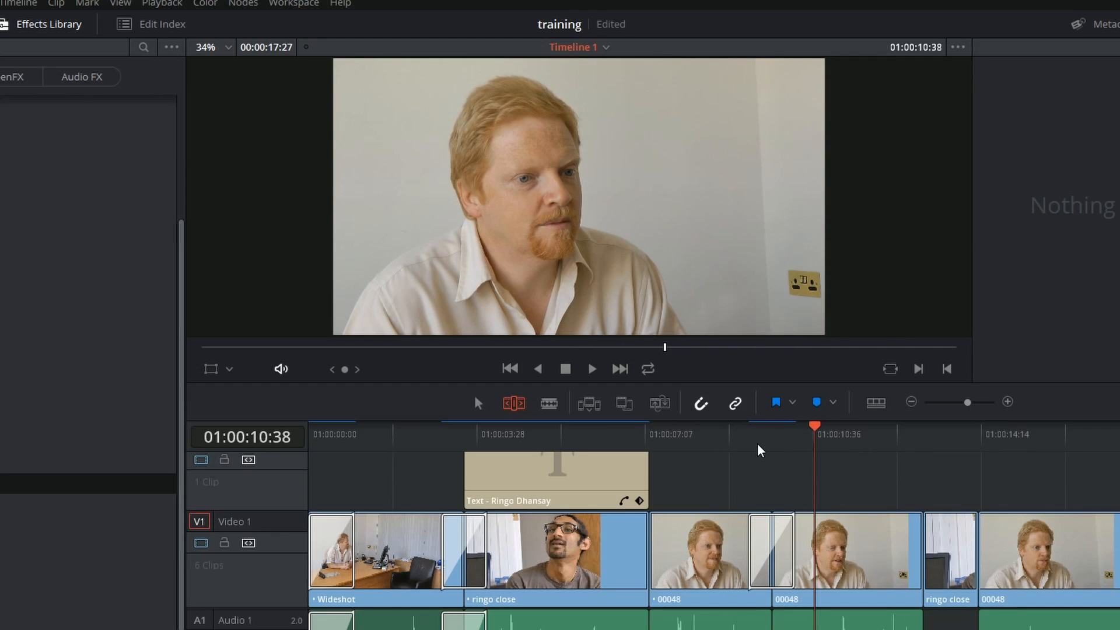
left_click(782, 437)
left_click_drag(781, 436, 760, 443)
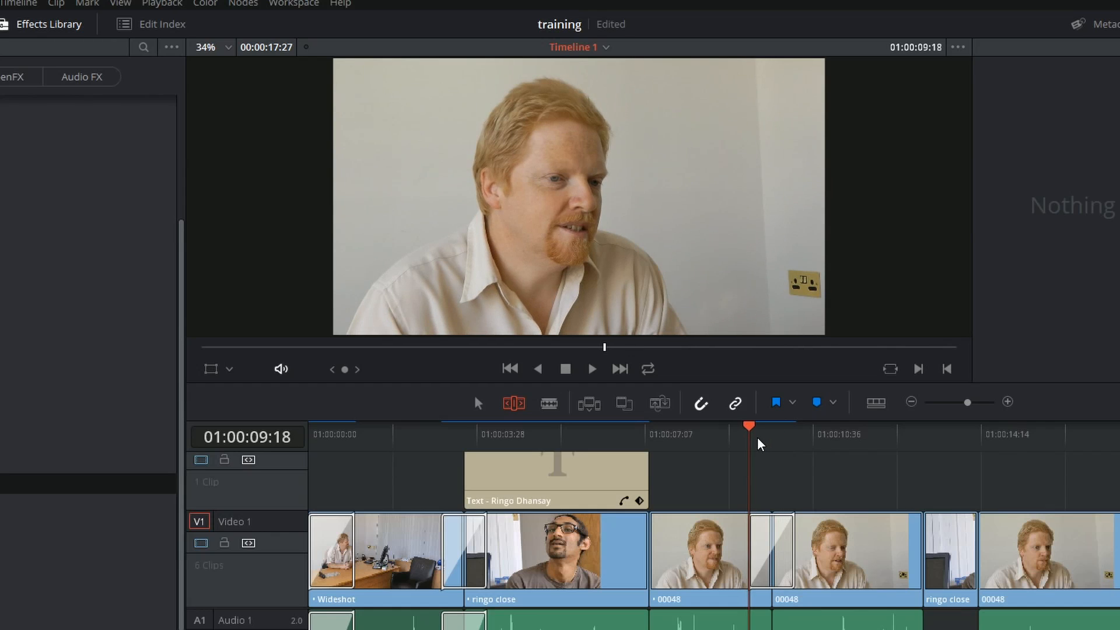
key("space")
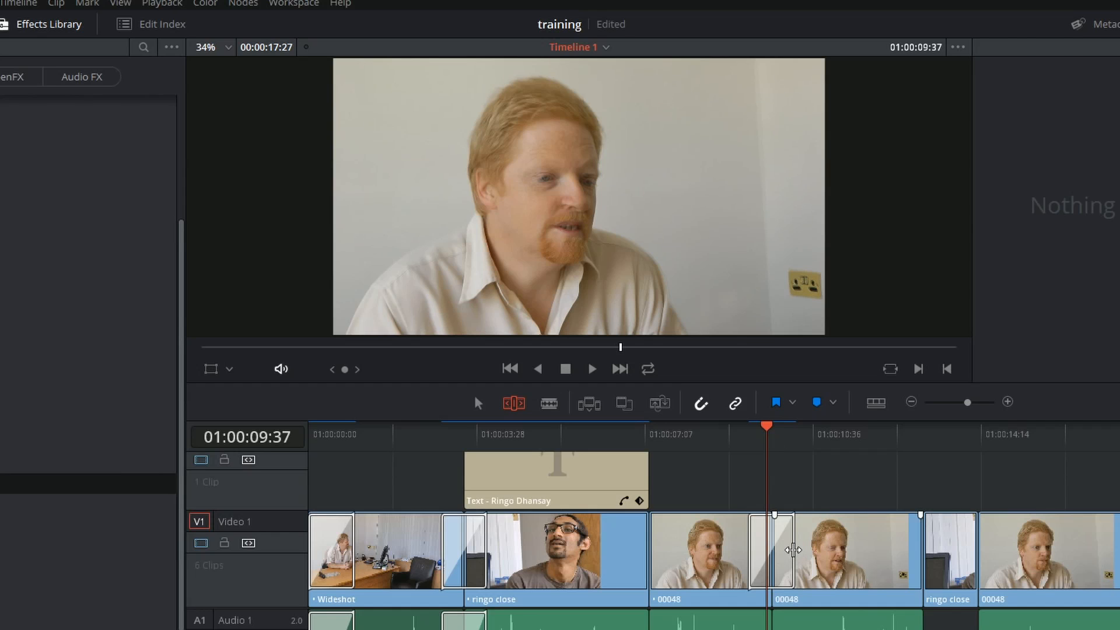
Trim the Smooth Cut to 24 frames with Transition Curve 1.000, play through it and deselect the transition
left_click_drag(792, 549, 786, 550)
left_click(758, 438)
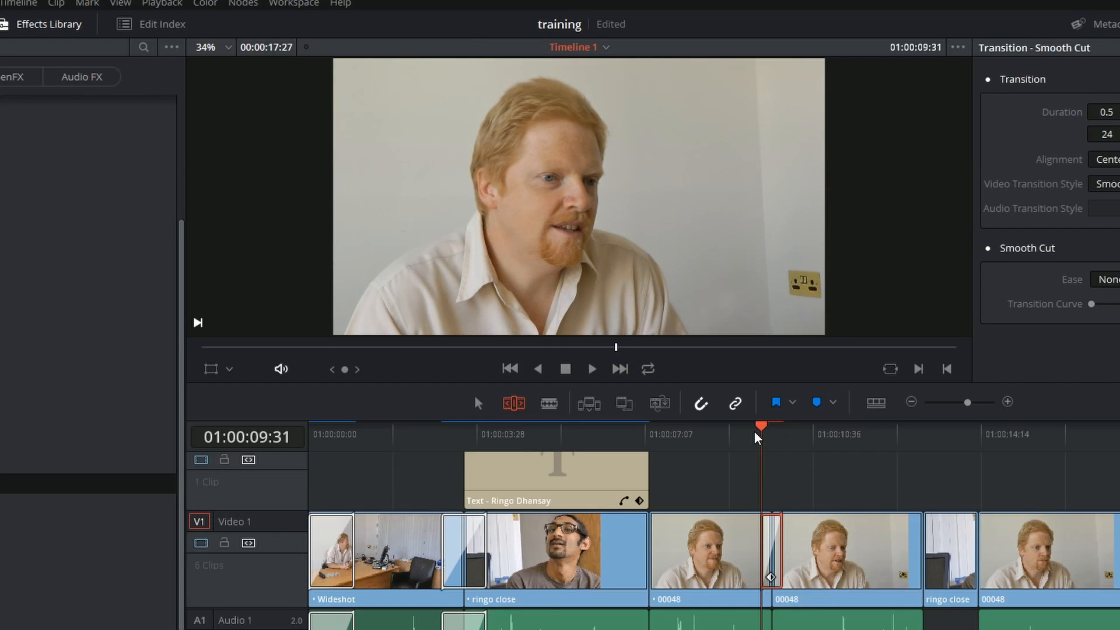
key("space")
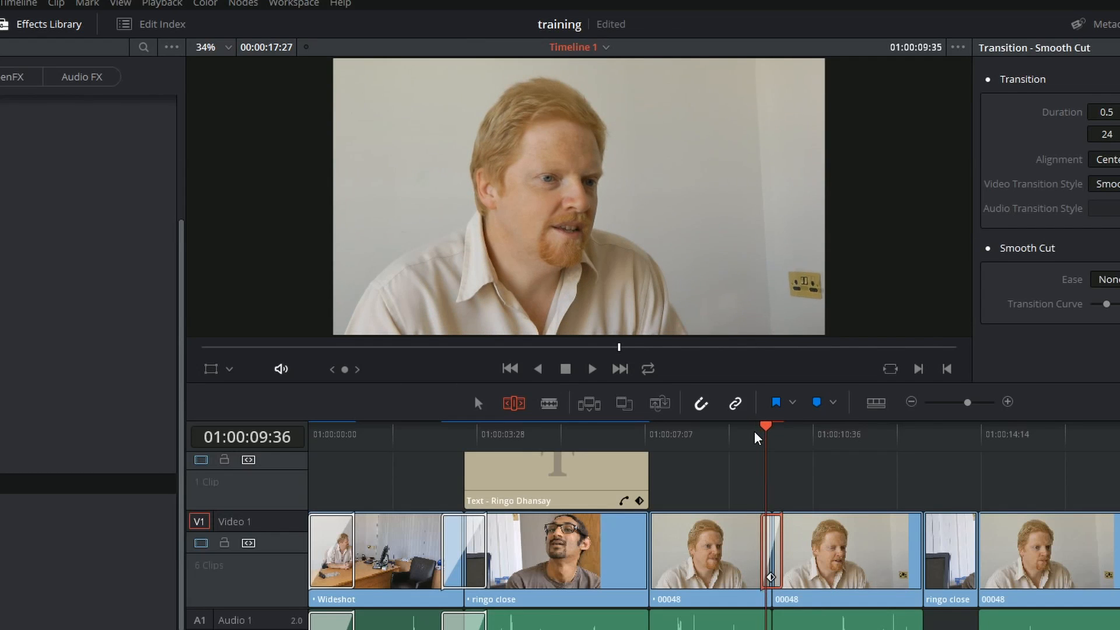
key("space")
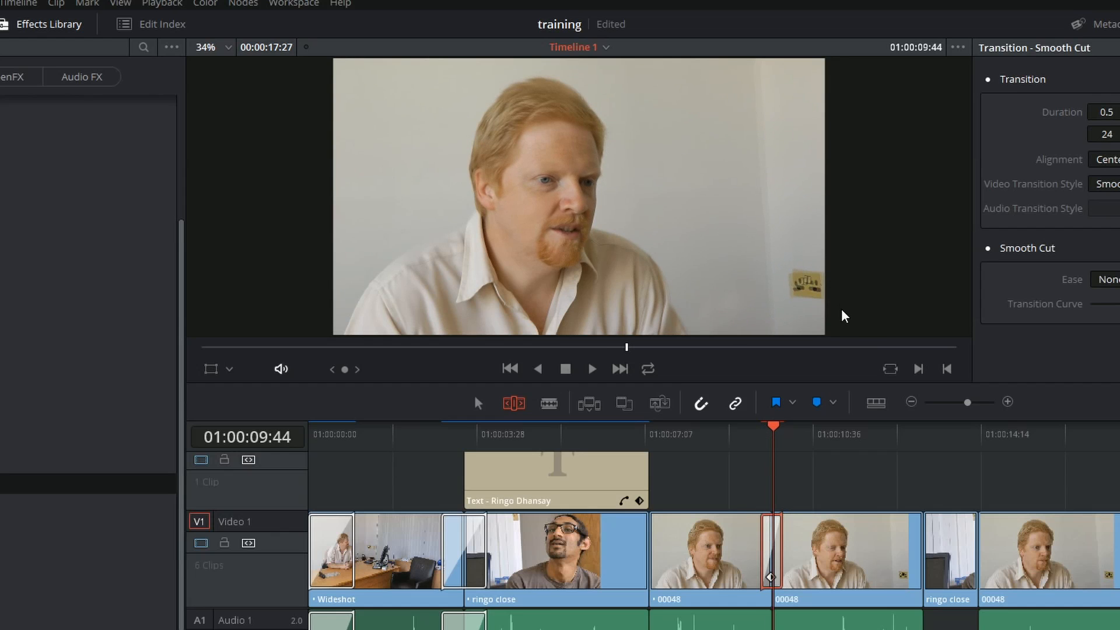
key("Left")
key("Left")
key("Left")
key("Left")
key("Left")
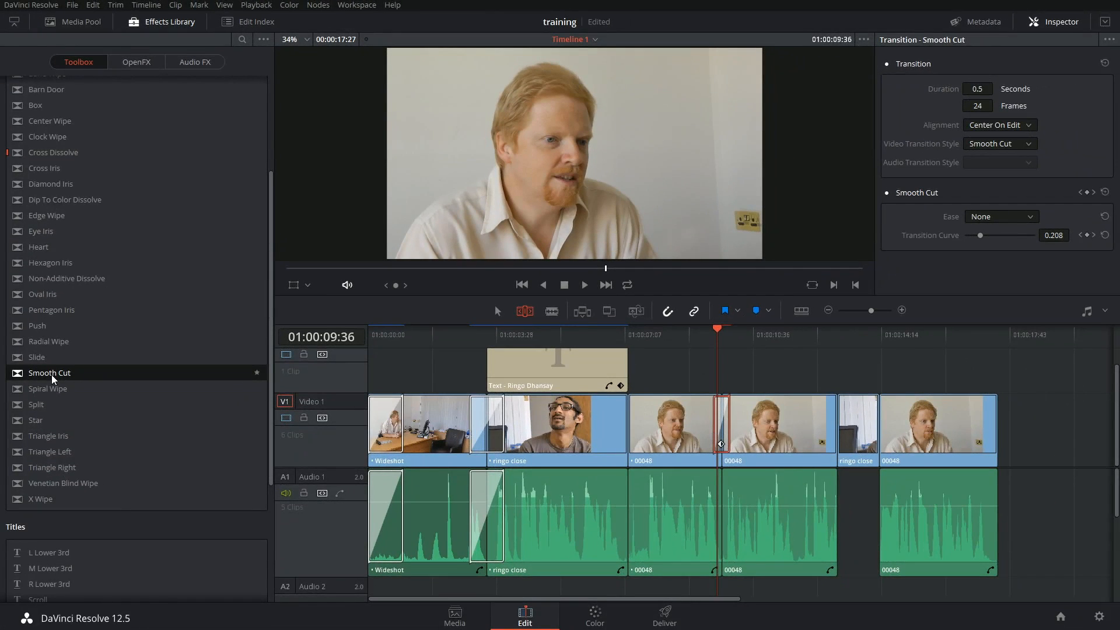
left_click(700, 337)
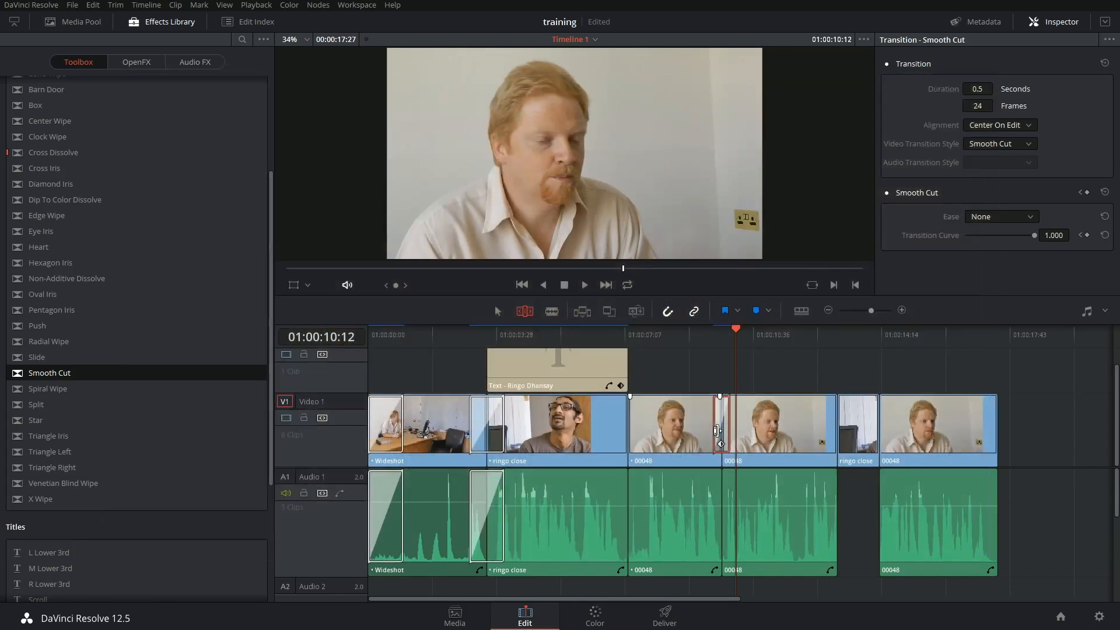
left_click(822, 377)
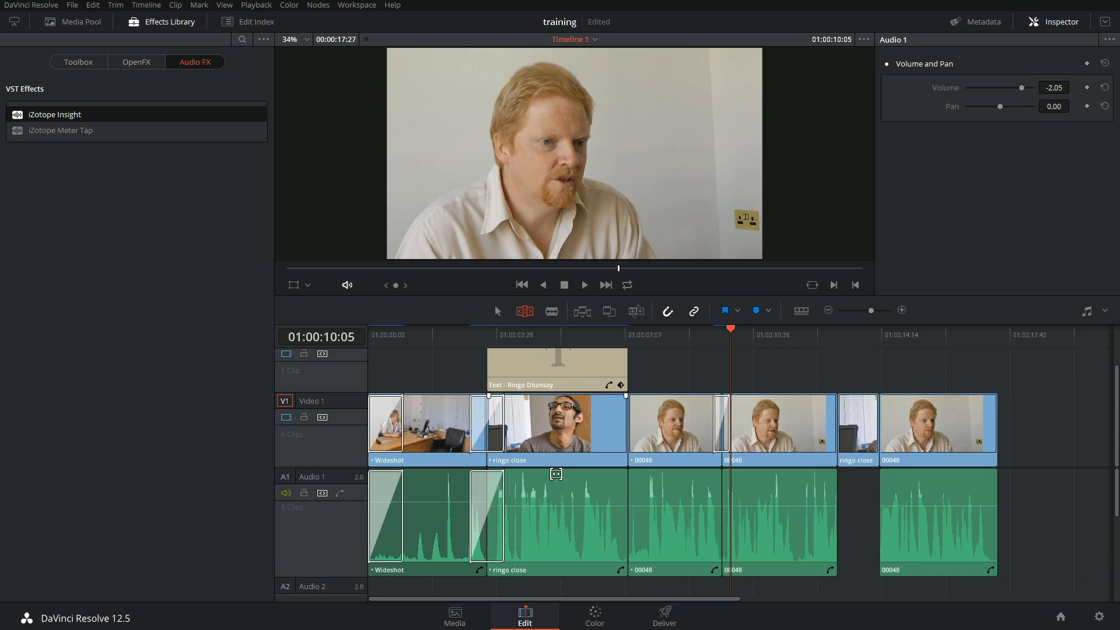
Create a new empty timeline named 'slow motion' from the Media Pool and open it
left_click(74, 22)
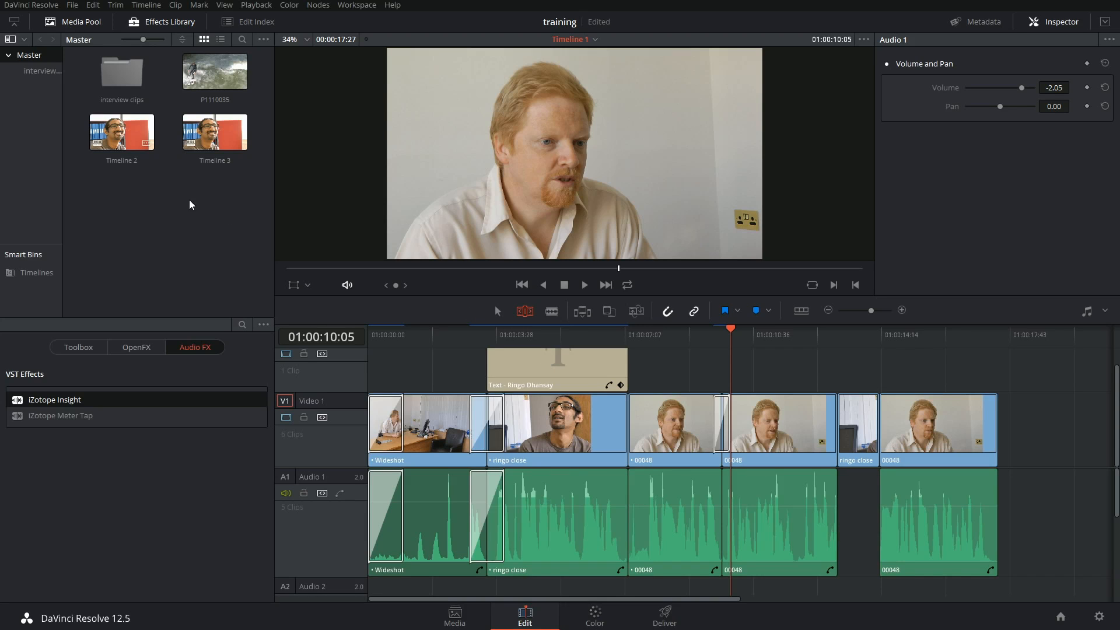
right_click(165, 222)
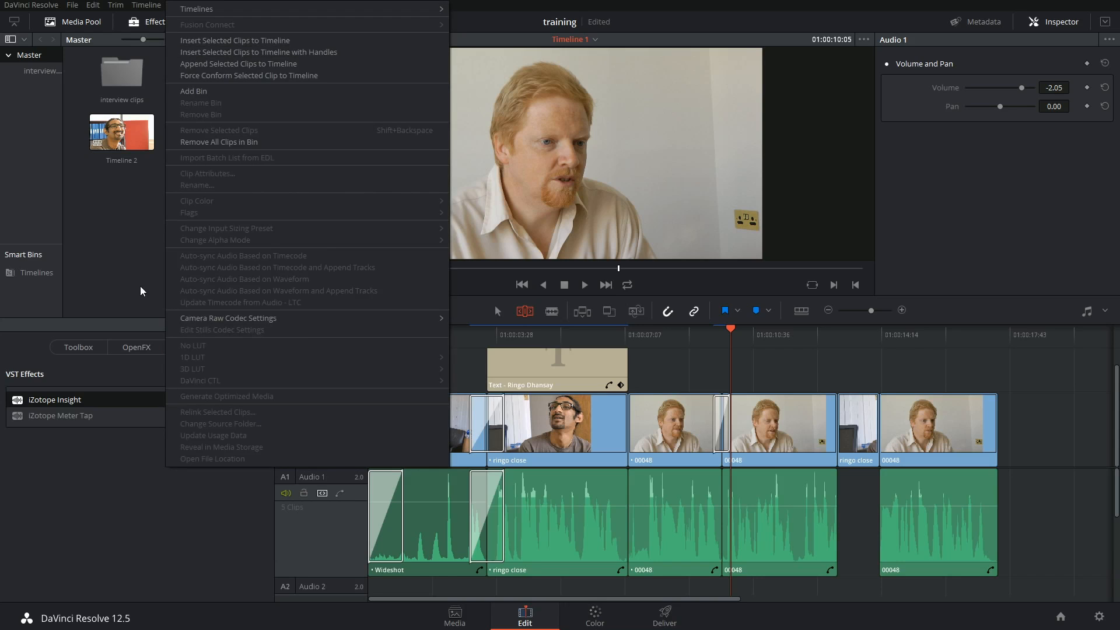
left_click(104, 270)
right_click(103, 333)
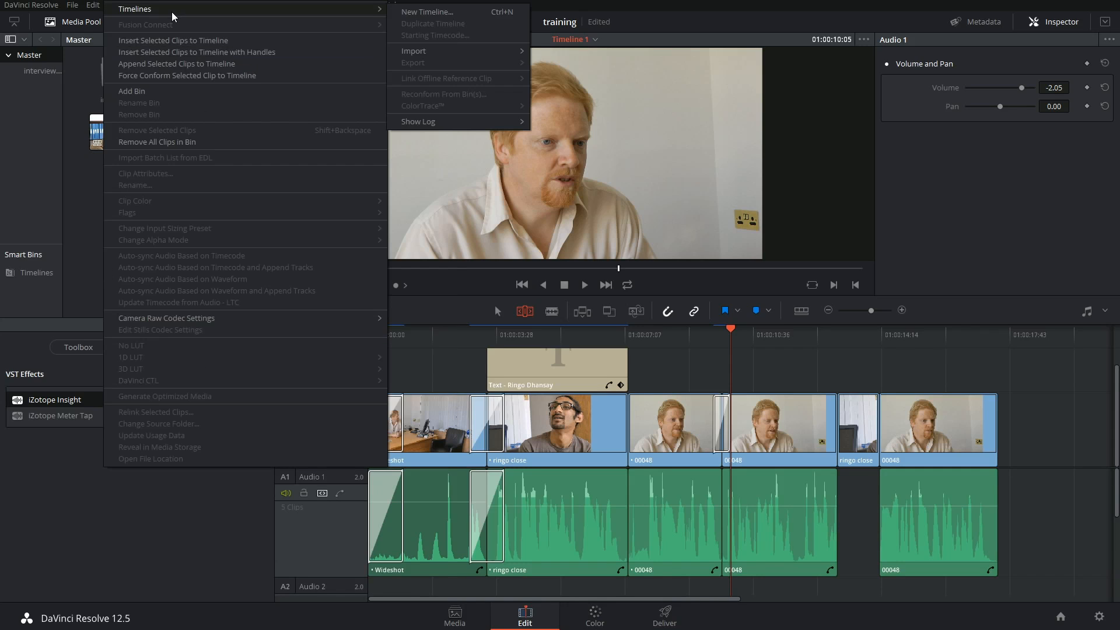
left_click(438, 12)
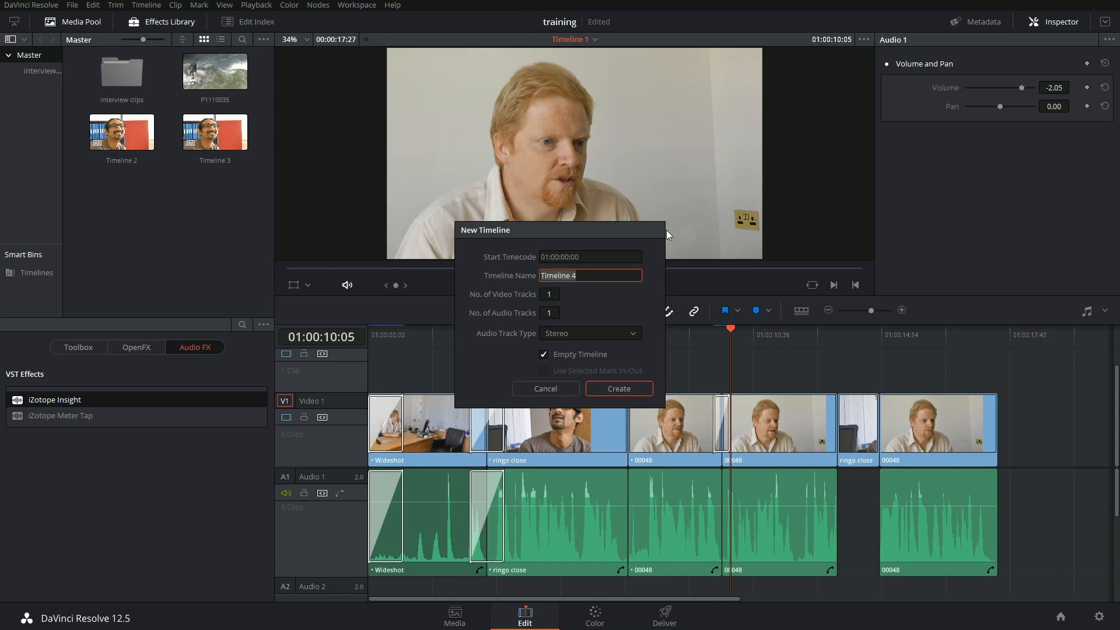
type("s")
type("low motion")
key("Return")
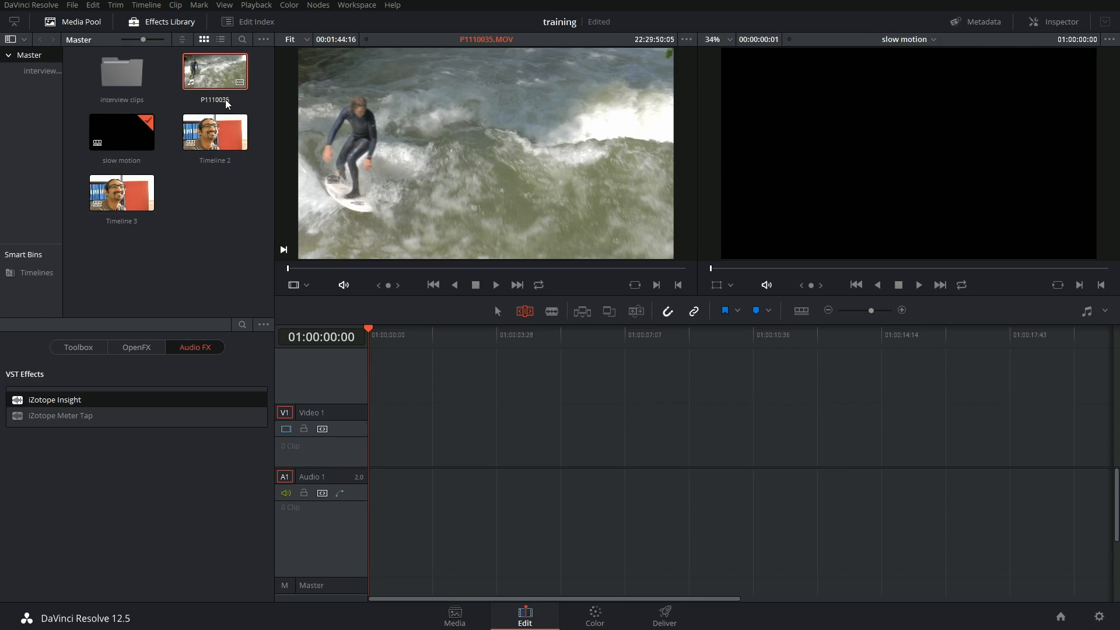
Preview the surfing clip P1110035, drop it with audio onto the slow motion timeline and play it
left_click_drag(289, 269, 297, 269)
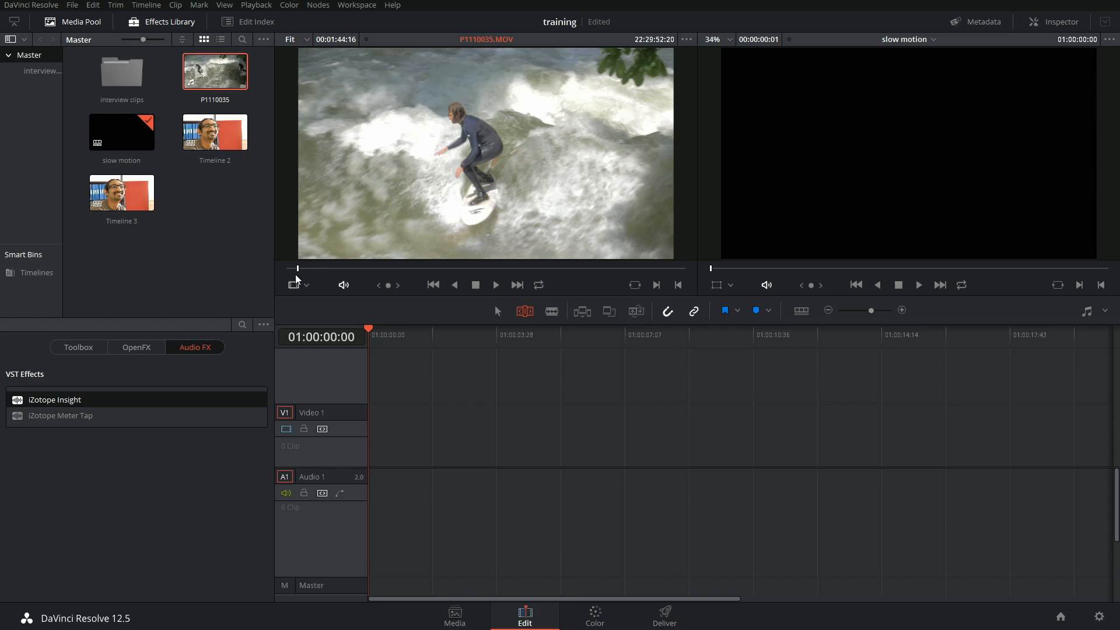
key("space")
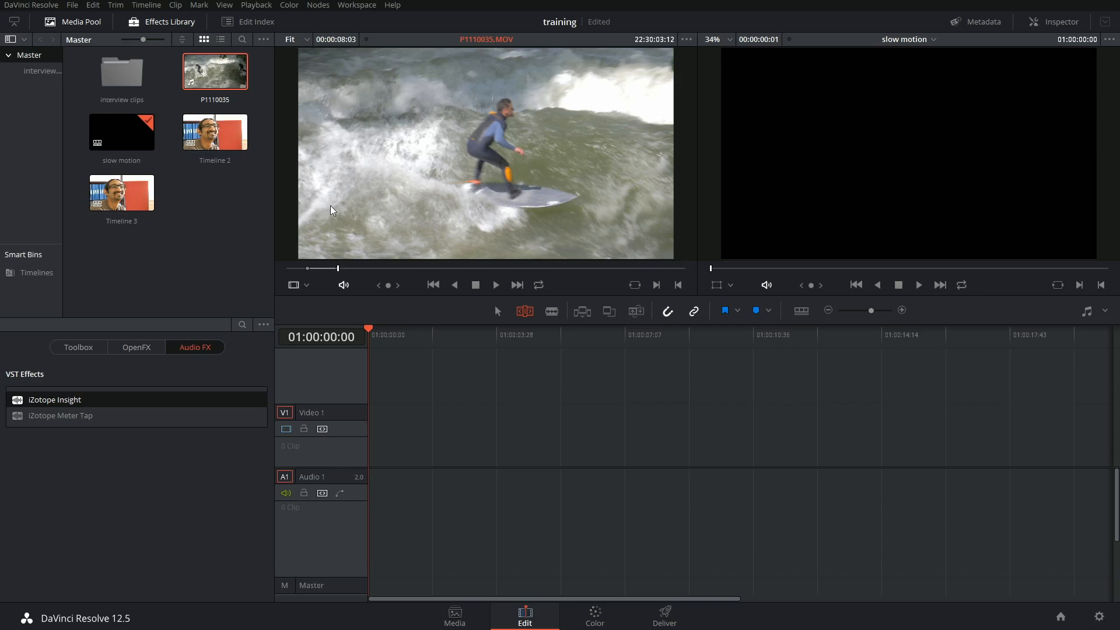
left_click_drag(486, 158, 385, 424)
left_click(371, 339)
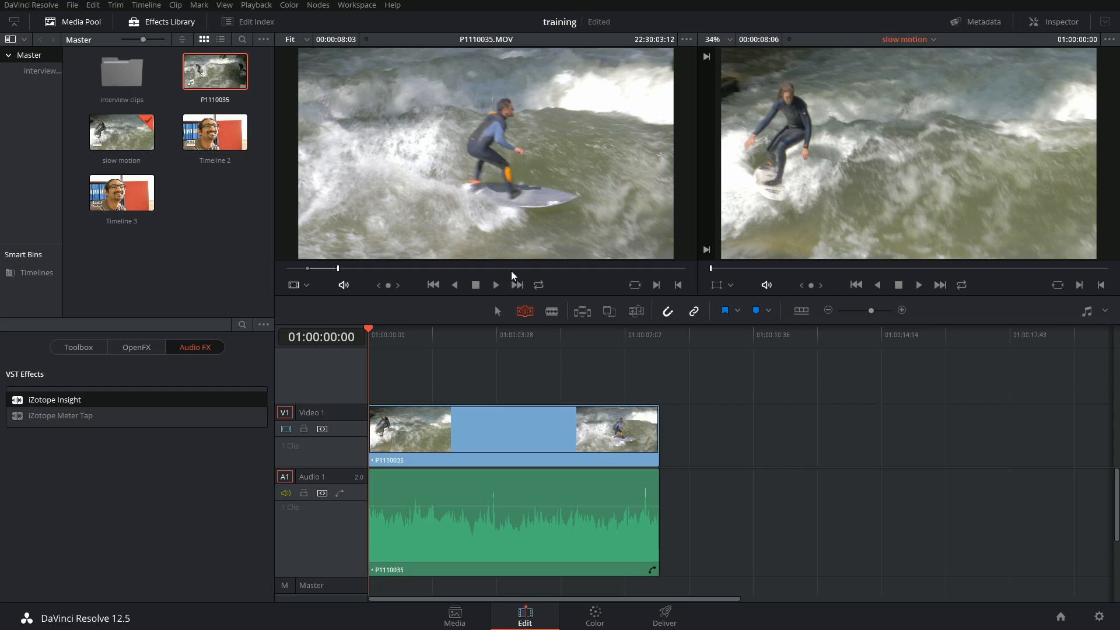
left_click(496, 285)
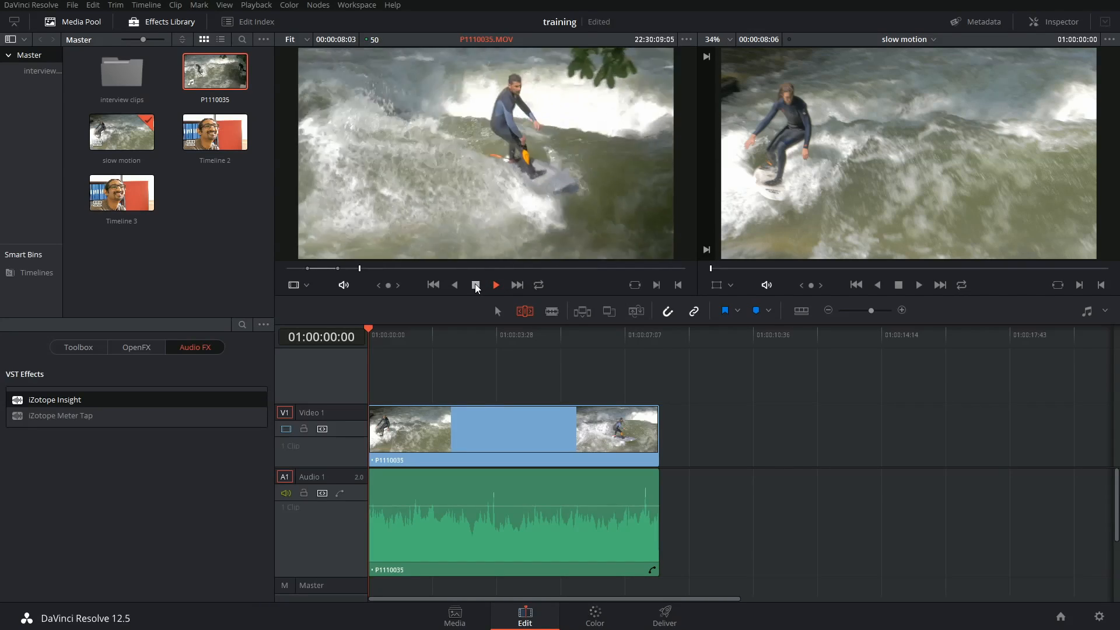
left_click(476, 285)
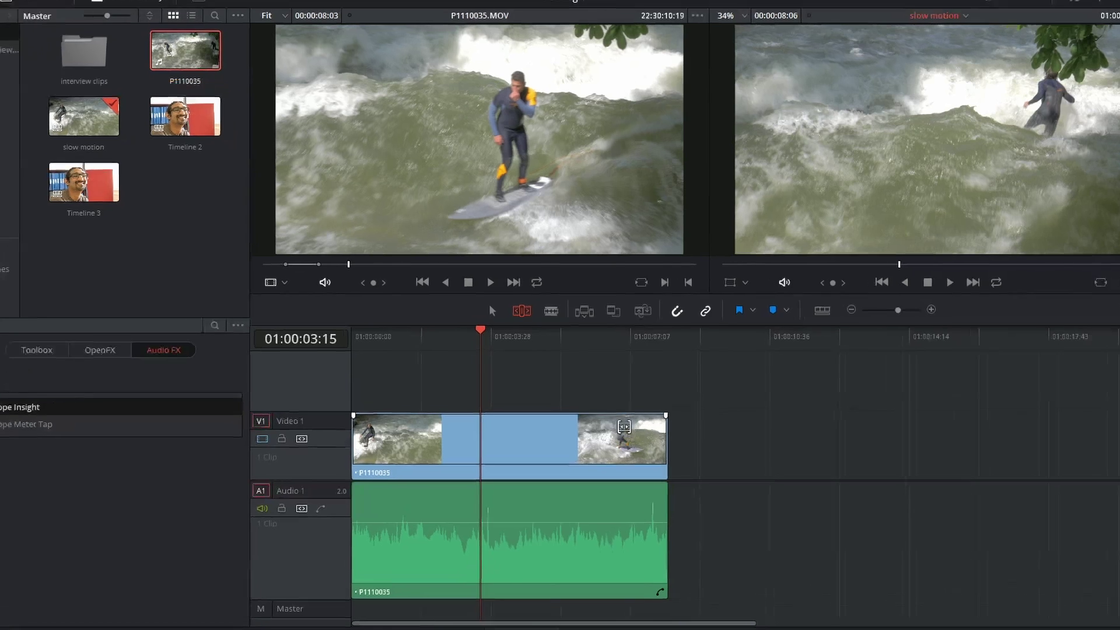
Set the surfing clip's speed to 33 percent via Change Clip Speed
right_click(655, 421)
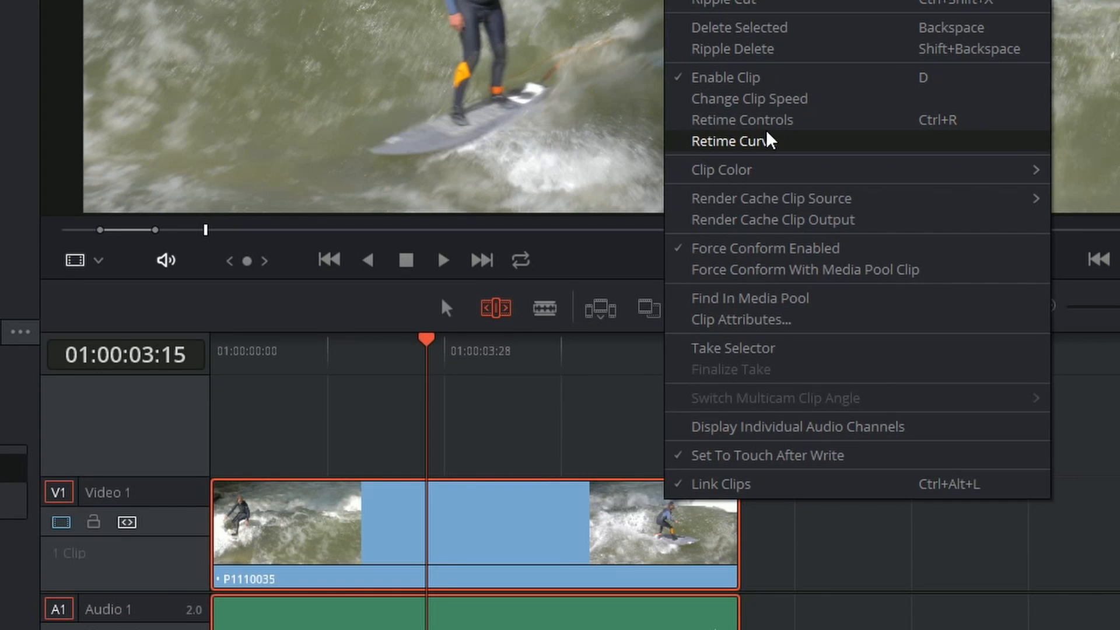
left_click(768, 98)
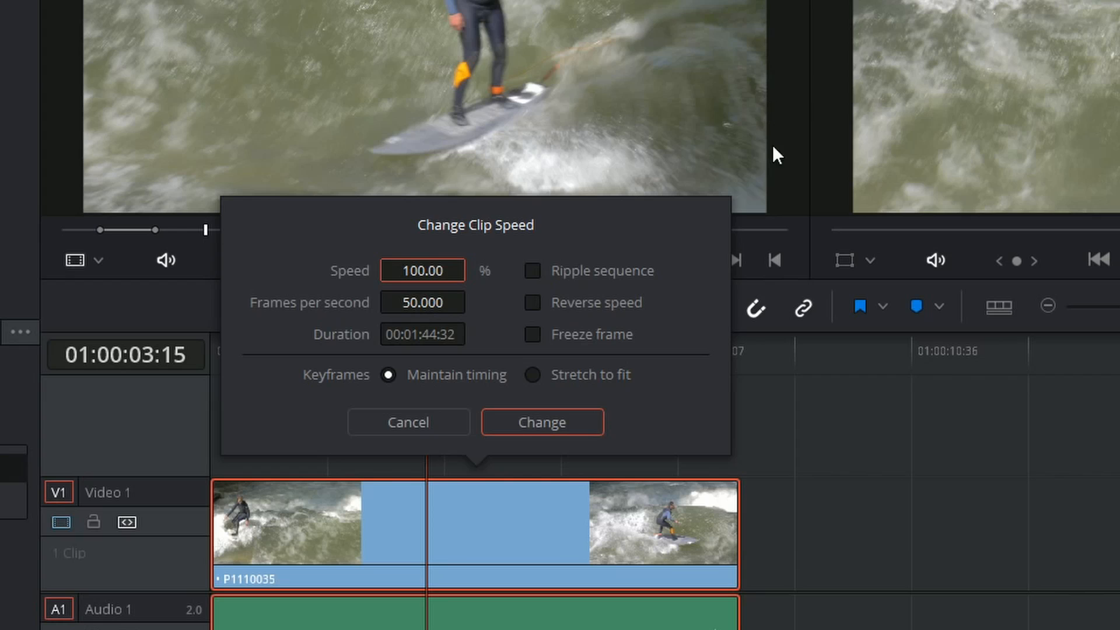
left_click_drag(457, 267, 447, 272)
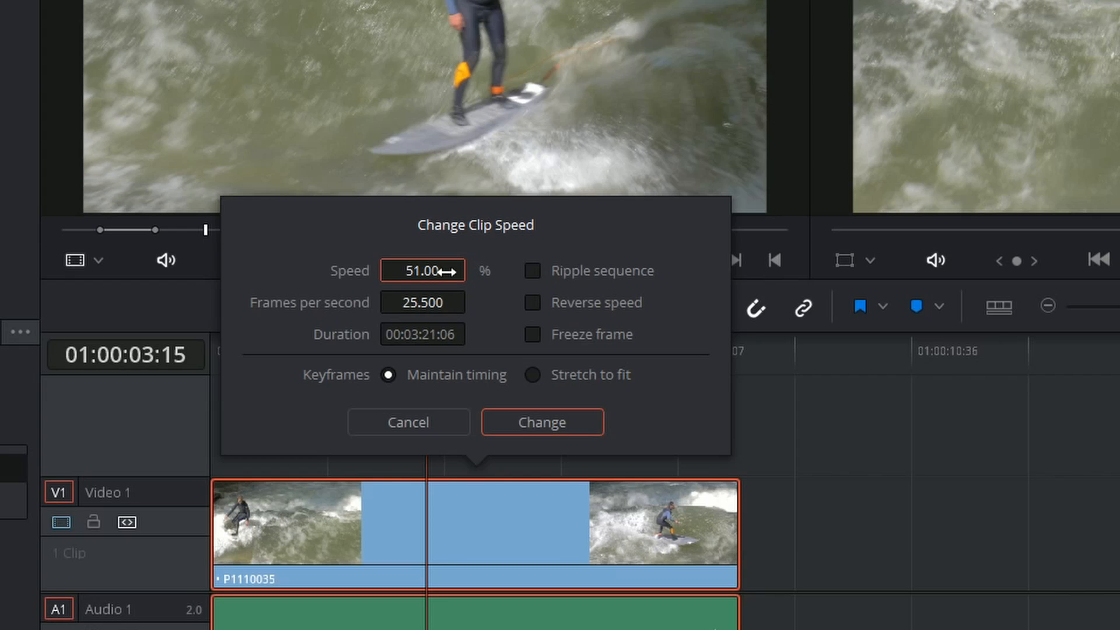
double_click(447, 272)
type("33")
key("Return")
left_click(441, 375)
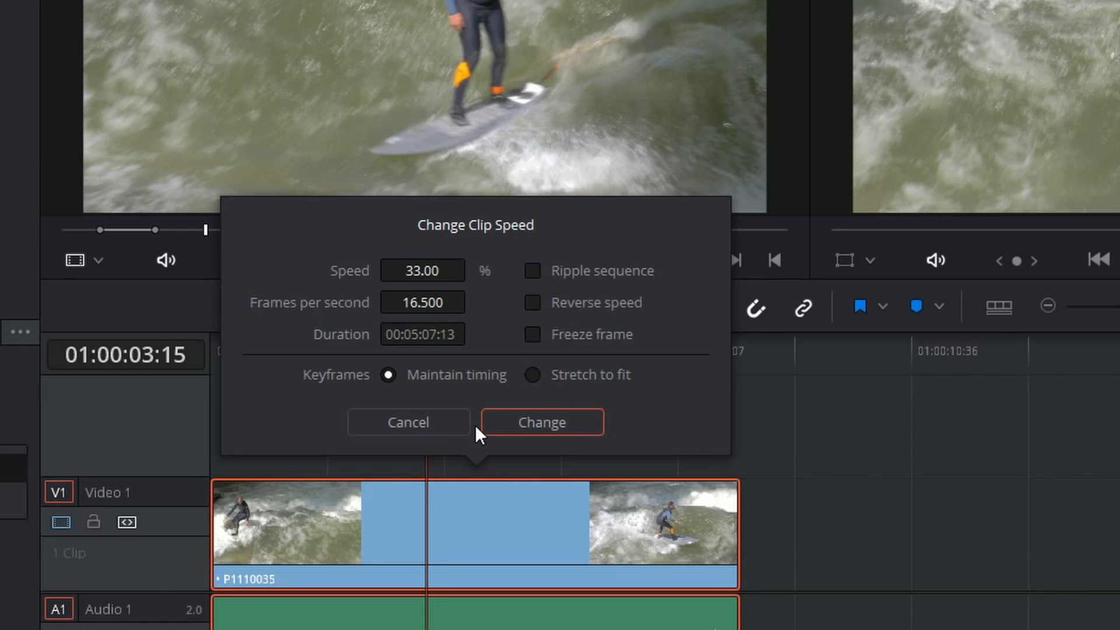
left_click(528, 423)
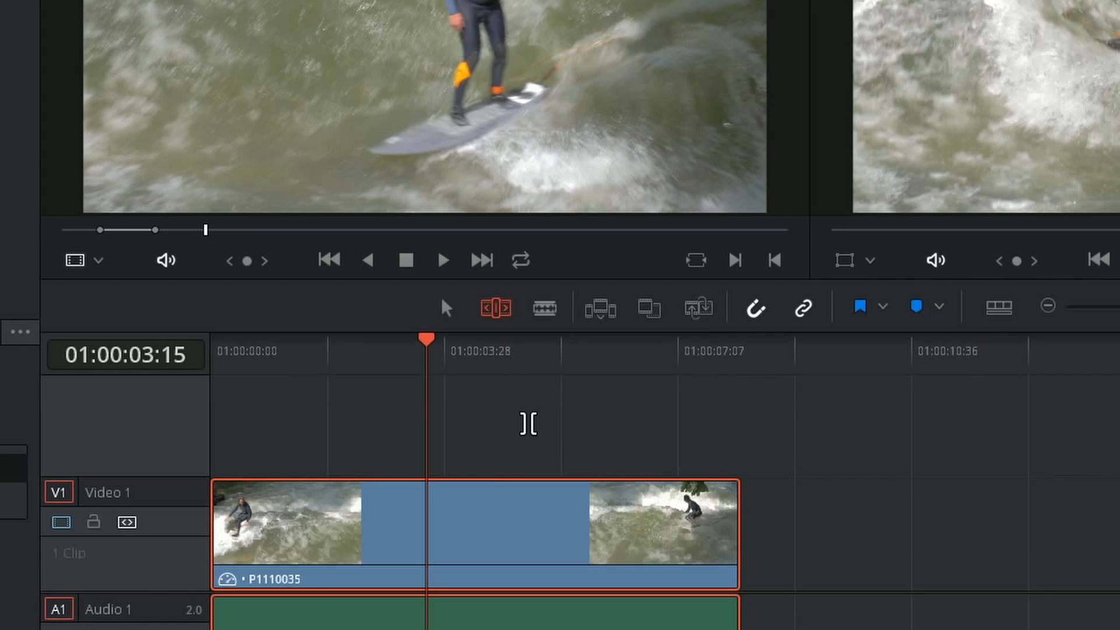
Play the slowed clip from the start of the timeline to check it
left_click_drag(427, 351, 213, 350)
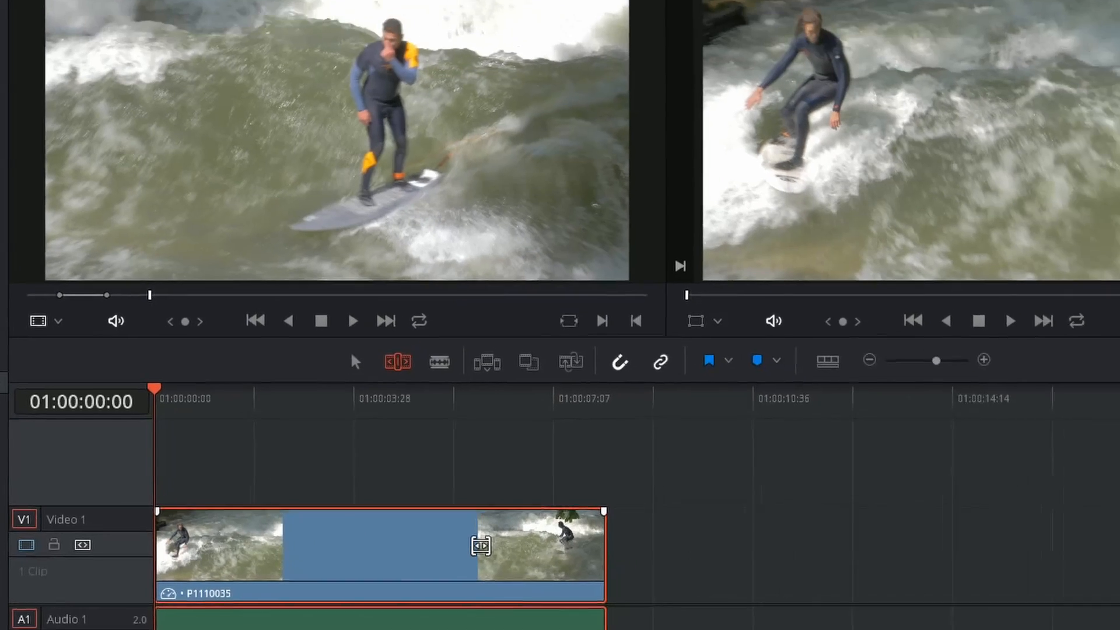
key("space")
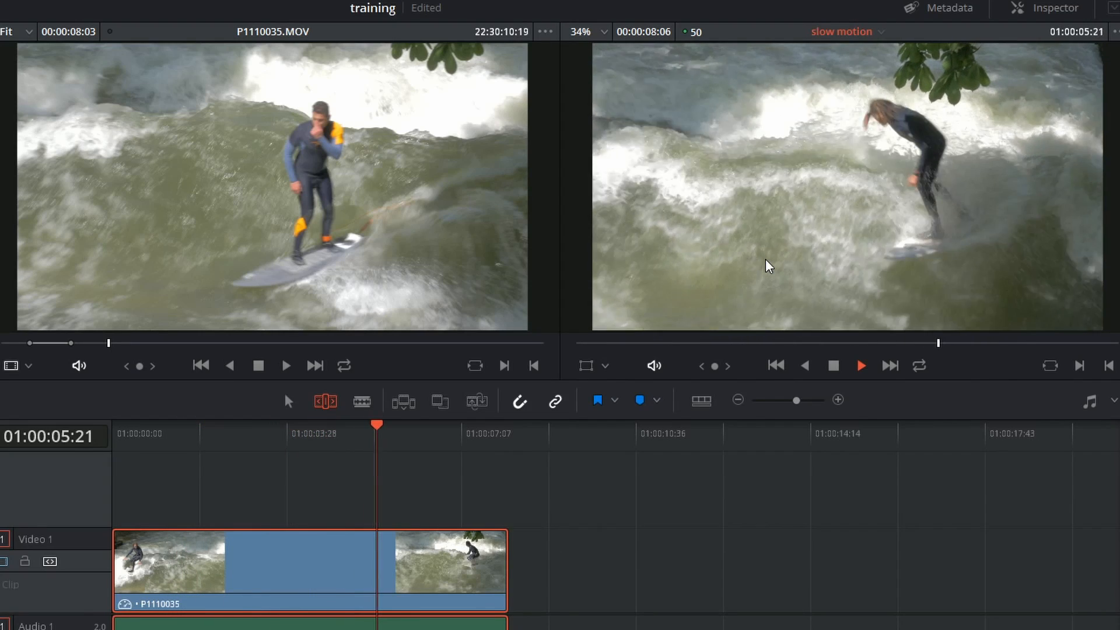
key("space")
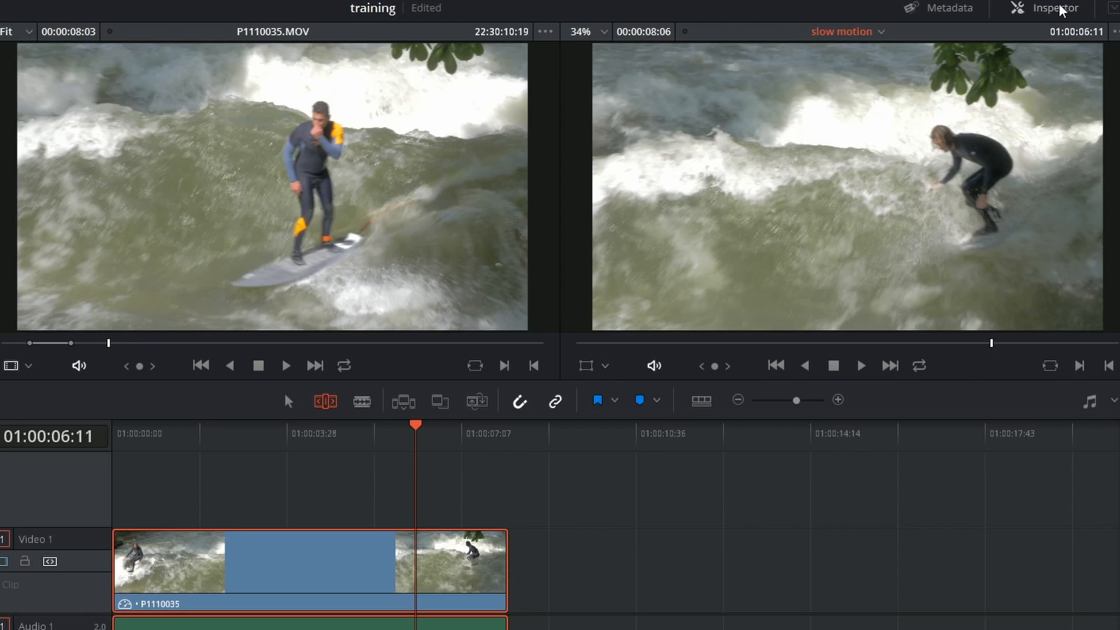
Set the slowed clip's Retime Process to Frame Blend in the Inspector
left_click(1051, 9)
scroll(846, 236, "down", 5)
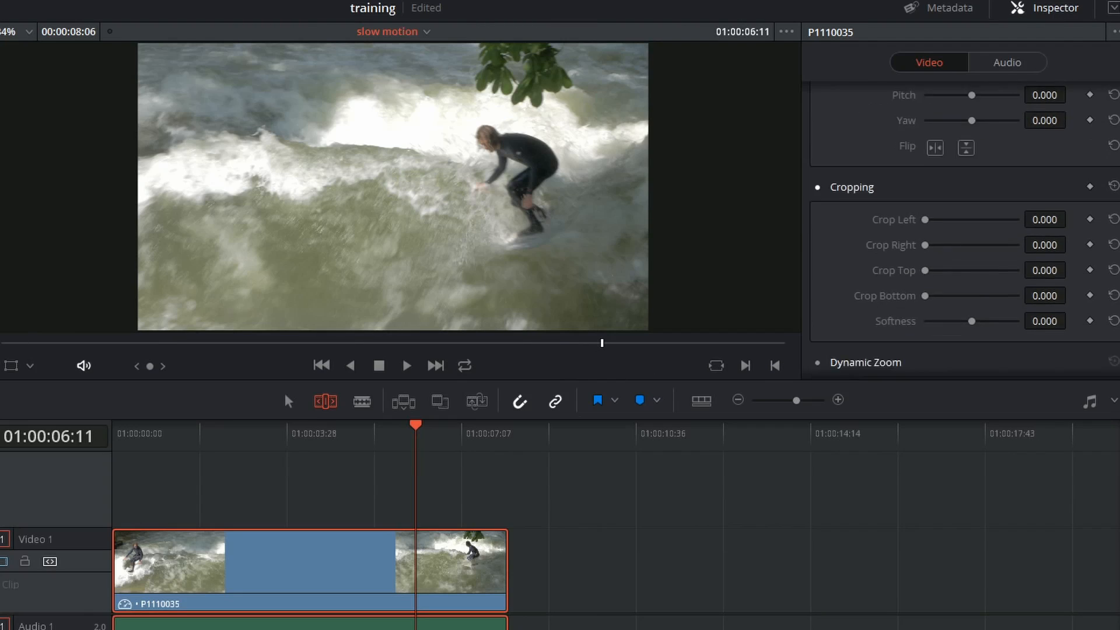
scroll(846, 235, "down", 5)
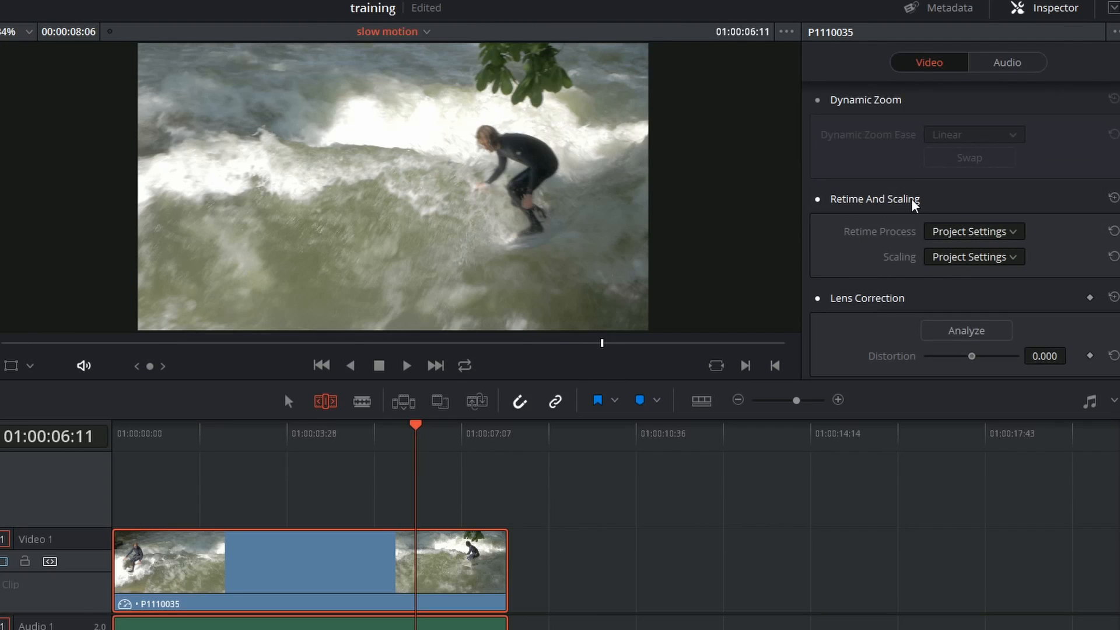
left_click(1017, 235)
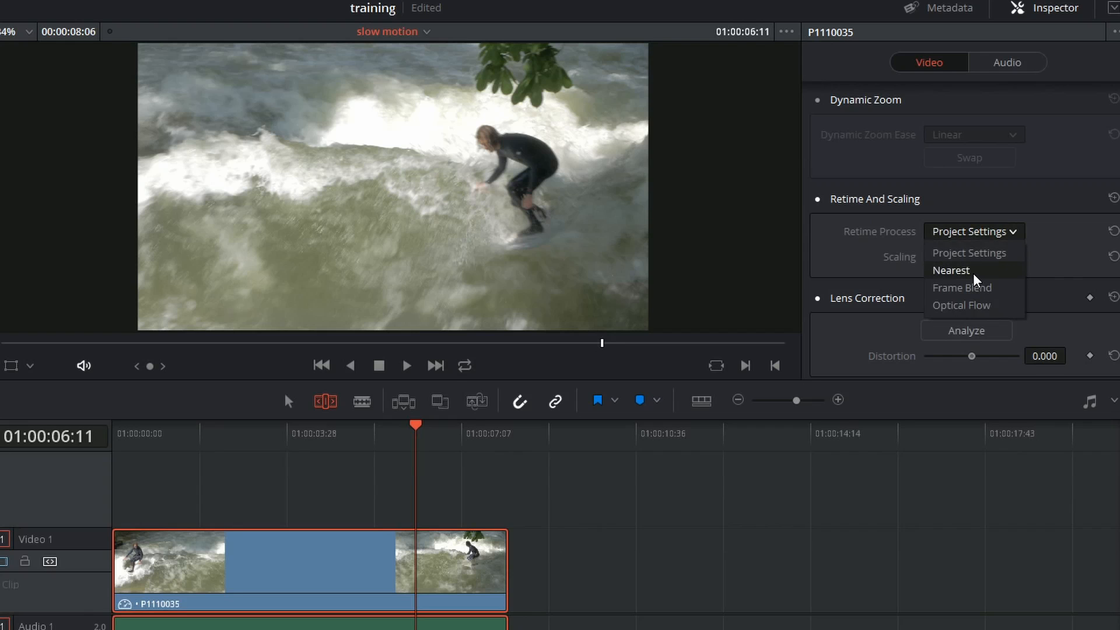
left_click(962, 287)
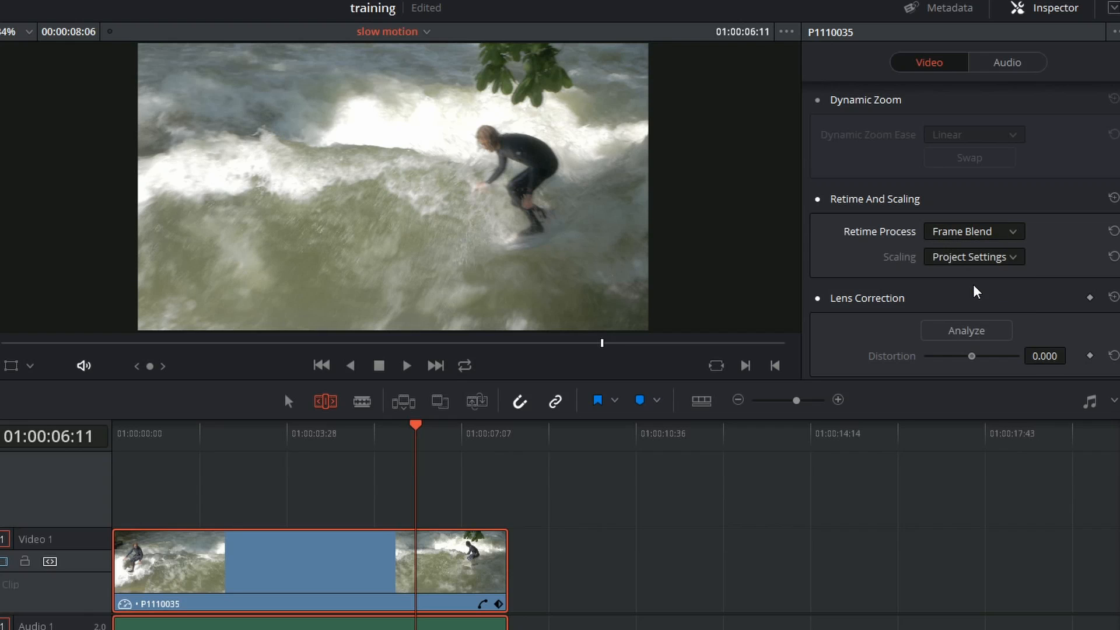
Play the frame-blended clip from the start twice, then return to the Selection tool
left_click(145, 438)
key("space")
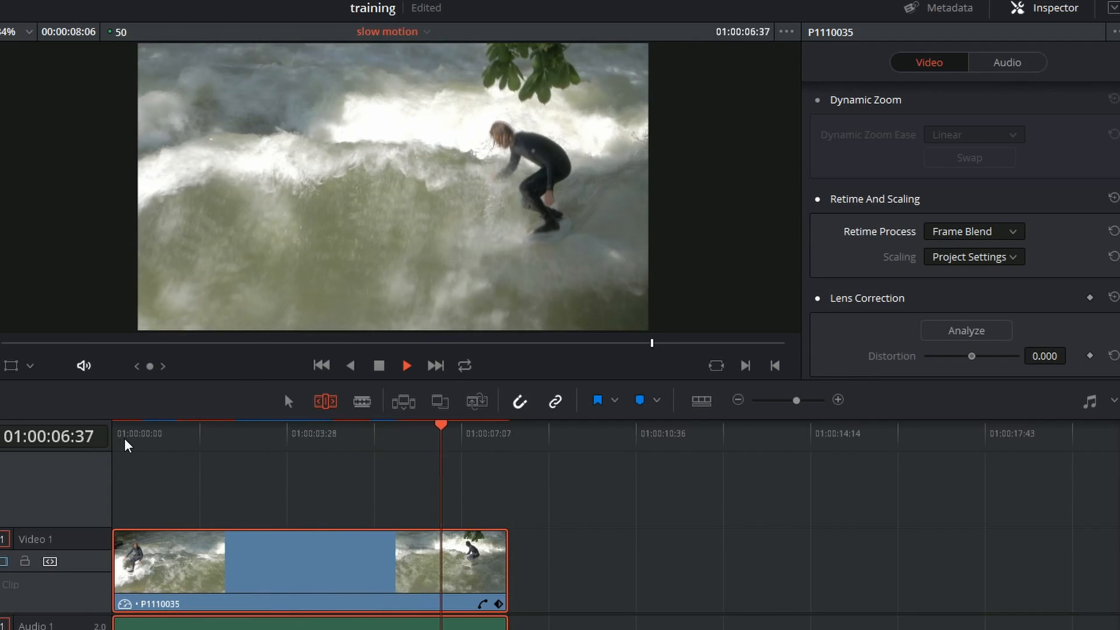
key("space")
left_click_drag(335, 433, 156, 433)
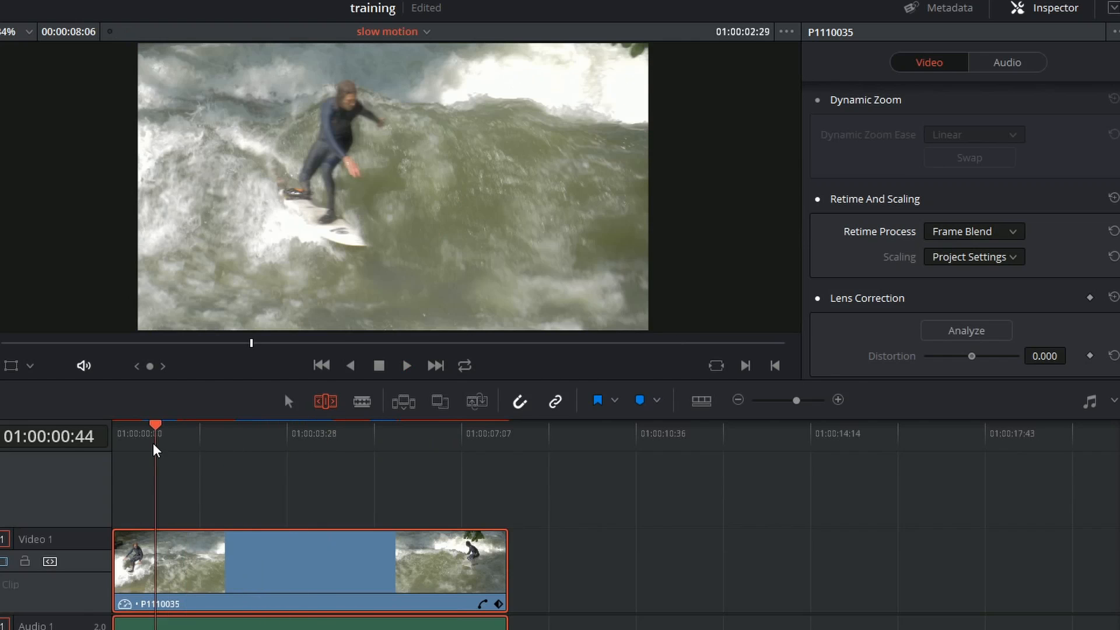
key("space")
key("space")
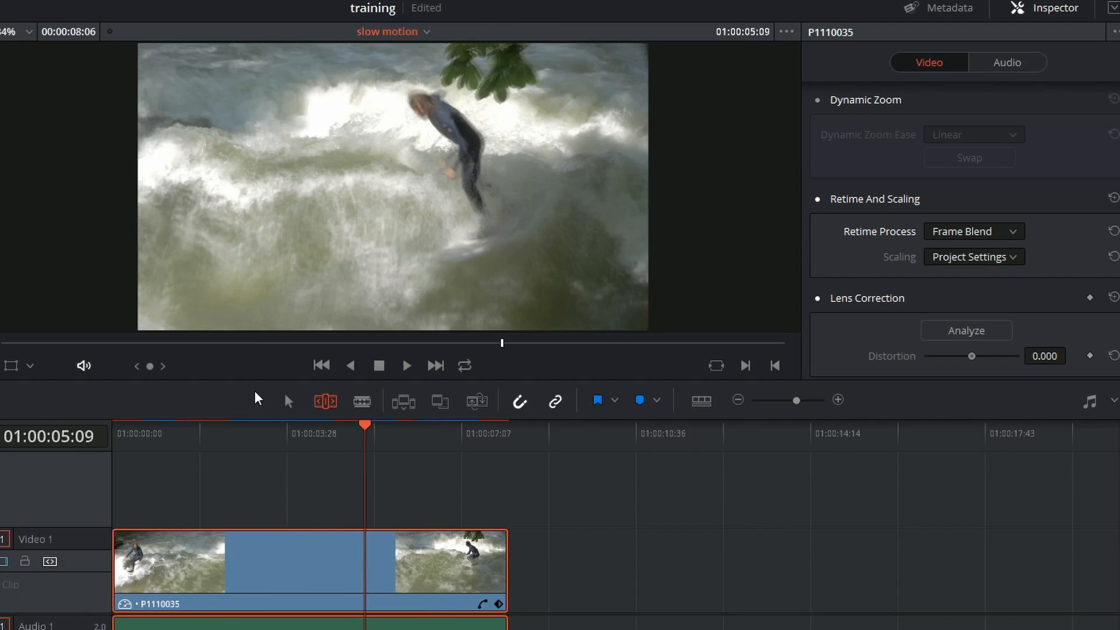
left_click(325, 400)
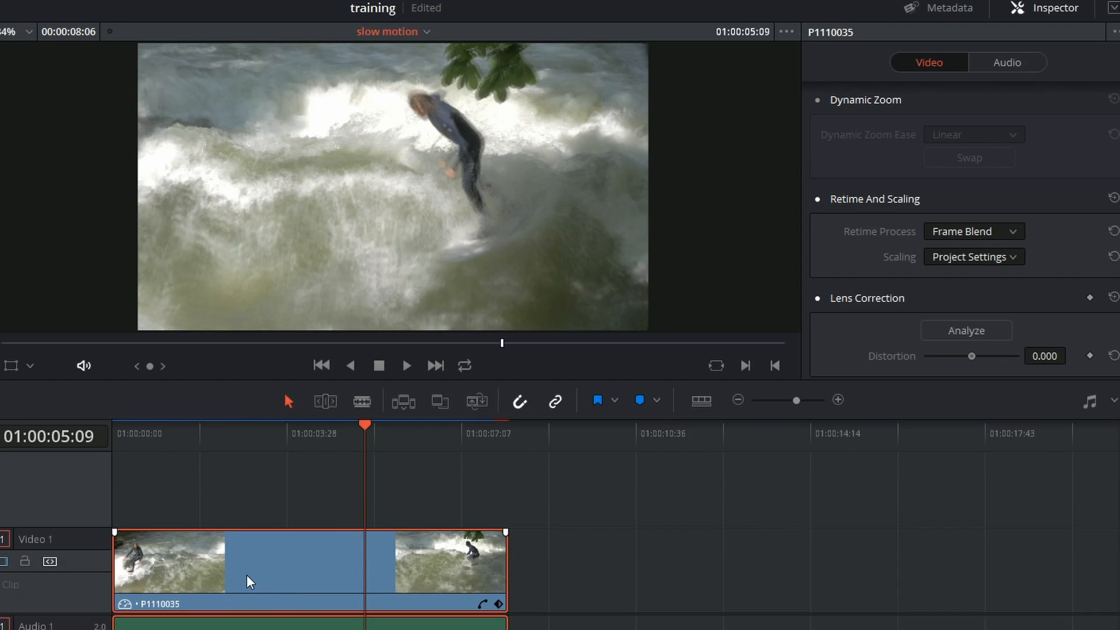
Alt-drag a copy of the slowed clip so it sits right after the first and select it
left_click_drag(240, 572, 683, 587)
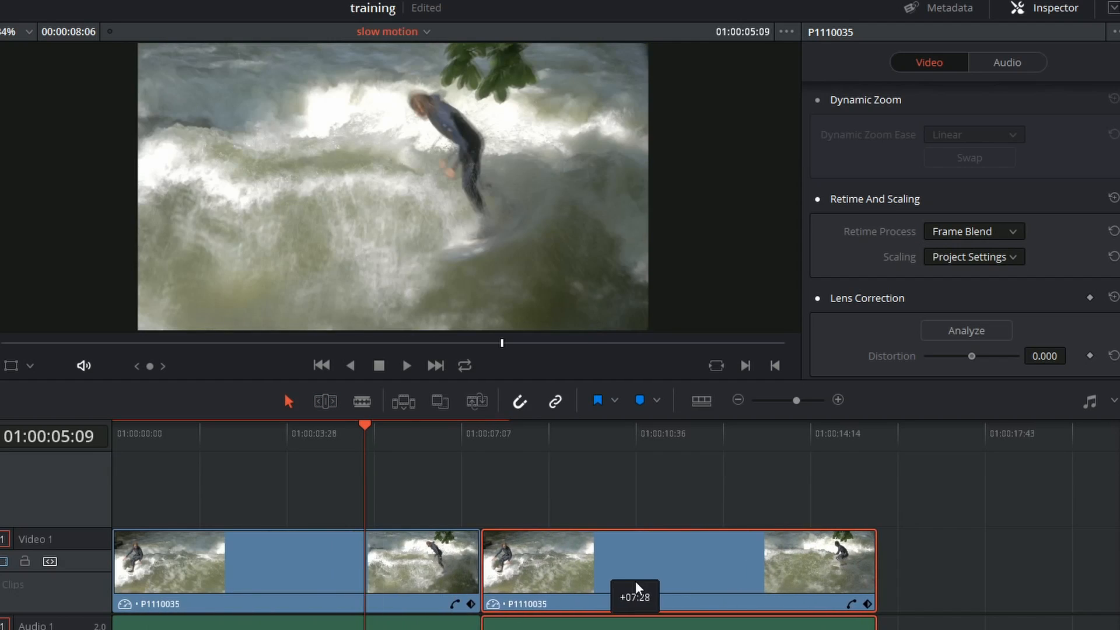
left_click_drag(683, 586, 641, 589)
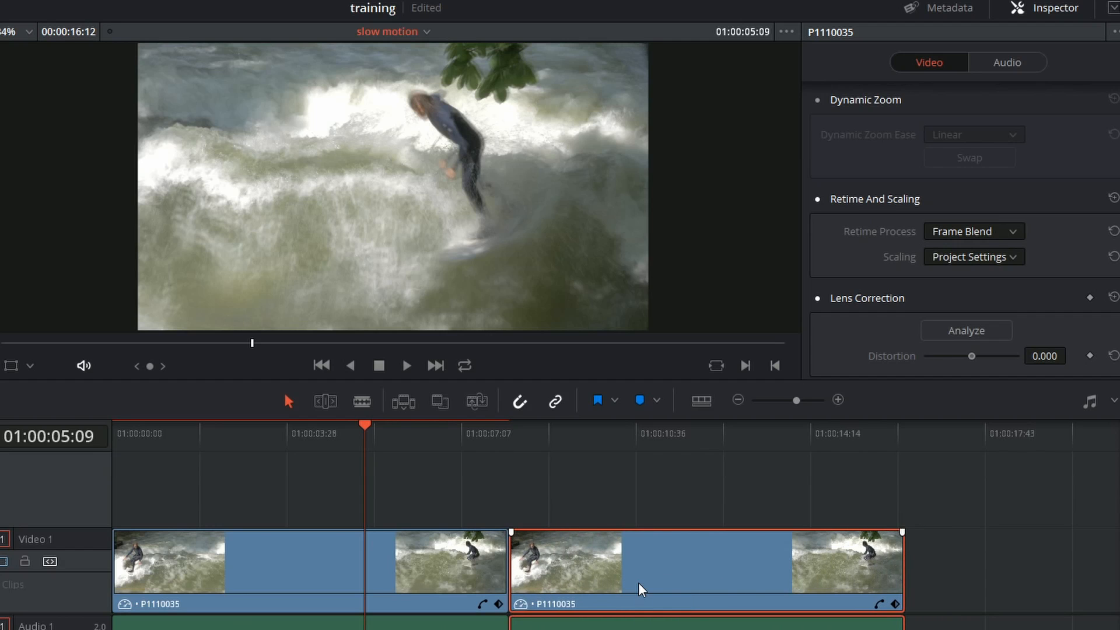
left_click(330, 576)
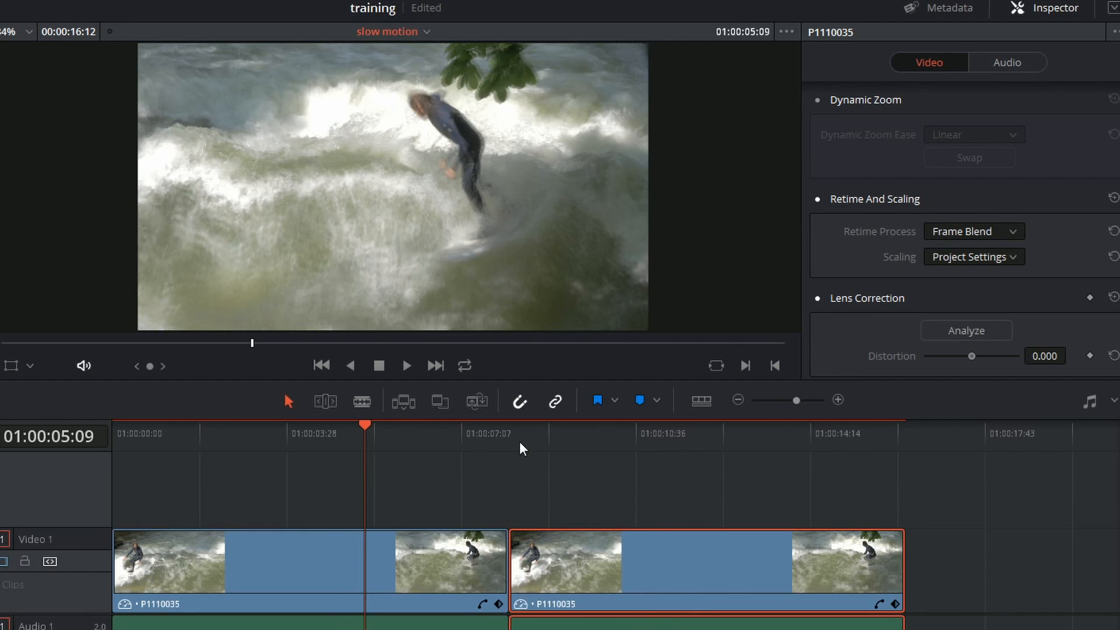
left_click(541, 434)
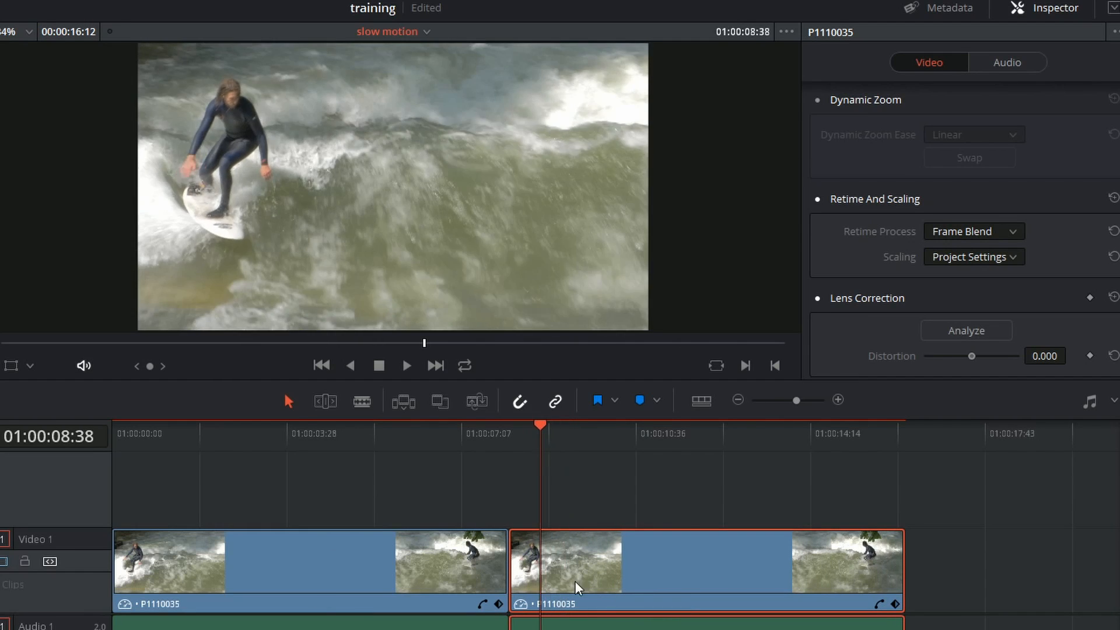
left_click(576, 587)
Set the copy's Retime Process to Optical Flow and play it from its start
left_click(996, 235)
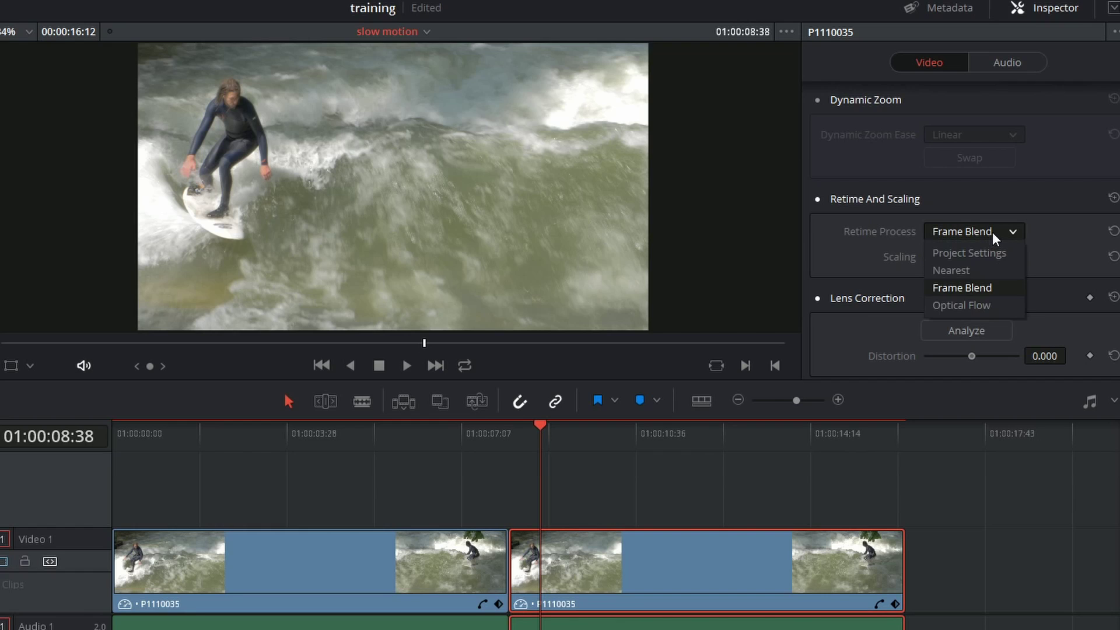
left_click(975, 305)
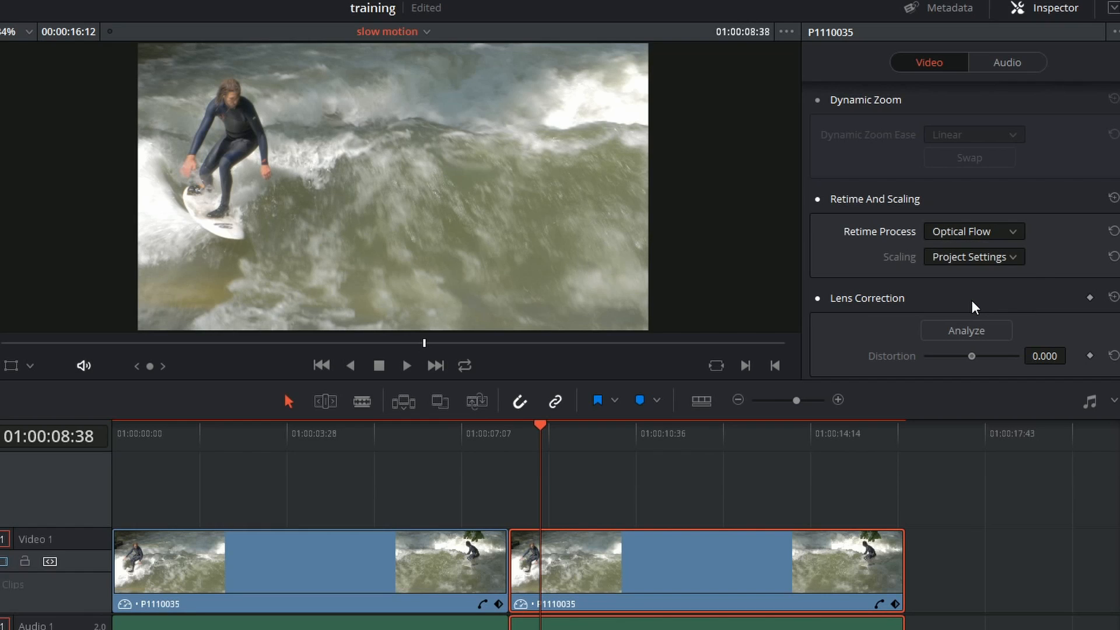
left_click(510, 438)
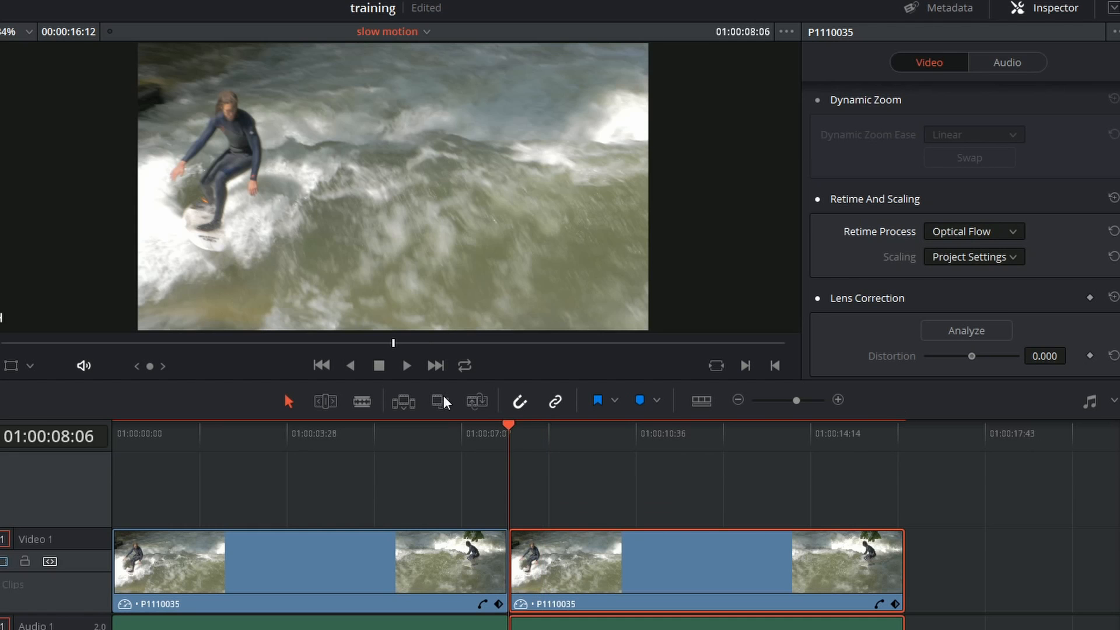
left_click(407, 367)
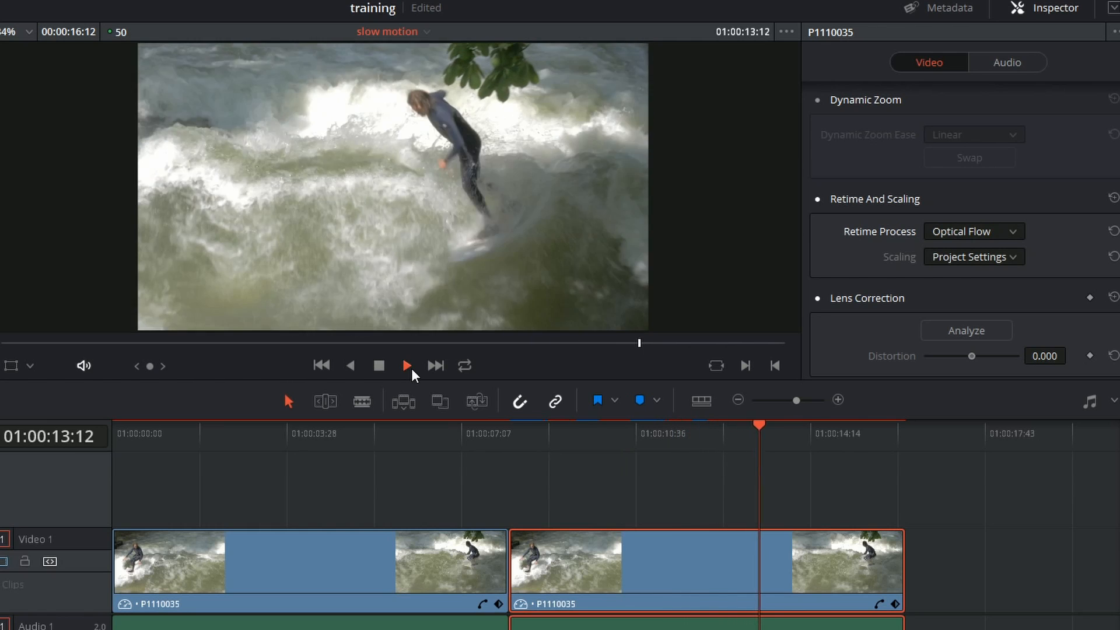
left_click(408, 365)
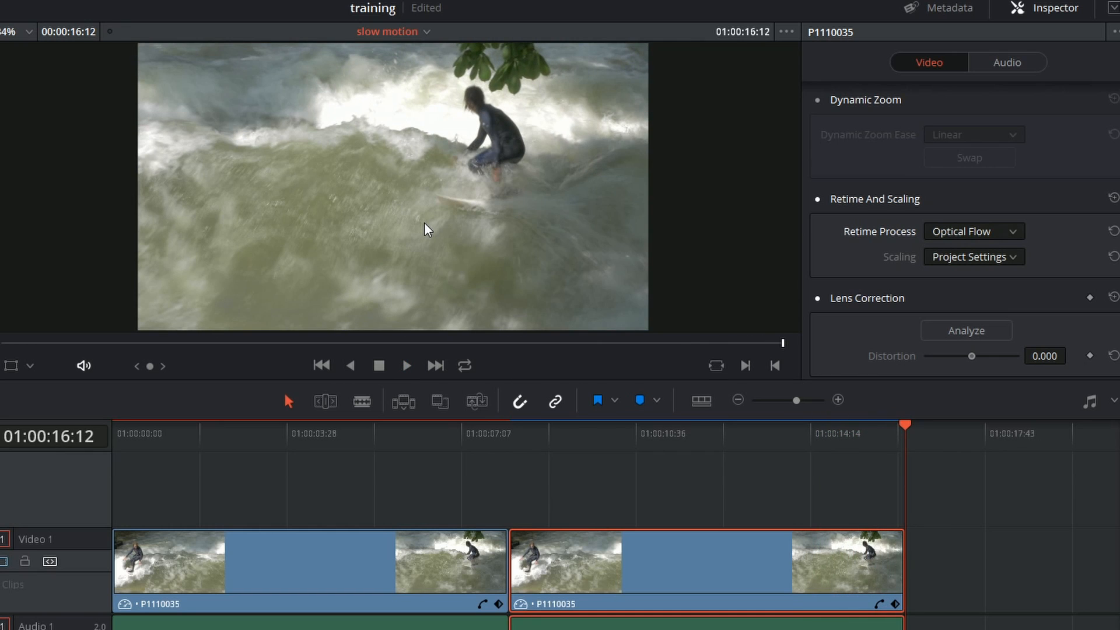
left_click(515, 429)
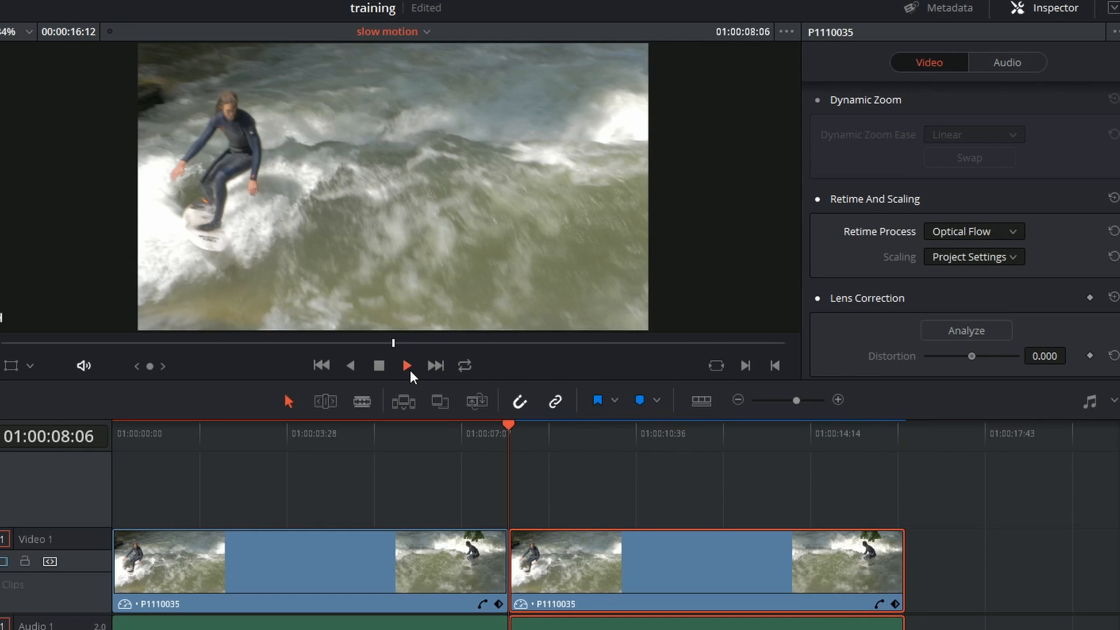
left_click(407, 366)
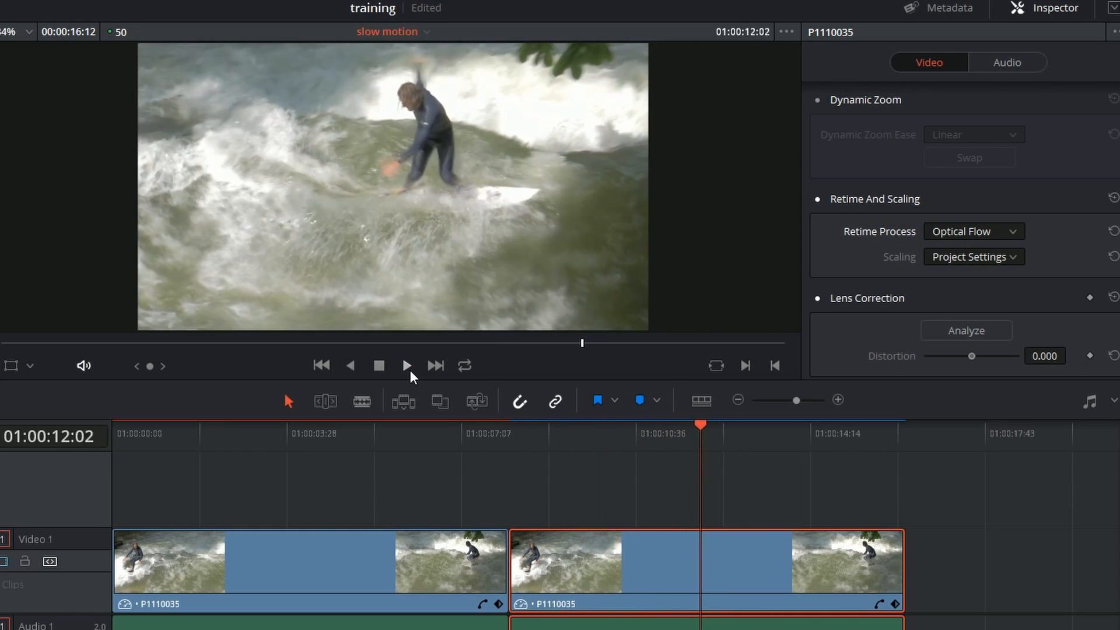
left_click(407, 366)
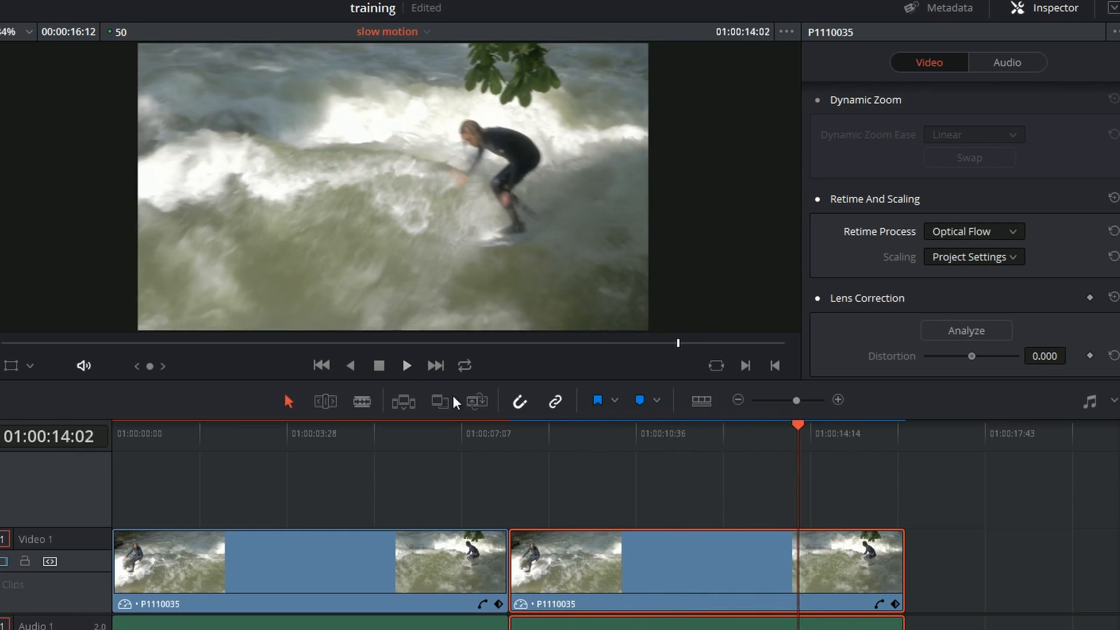
left_click(539, 435)
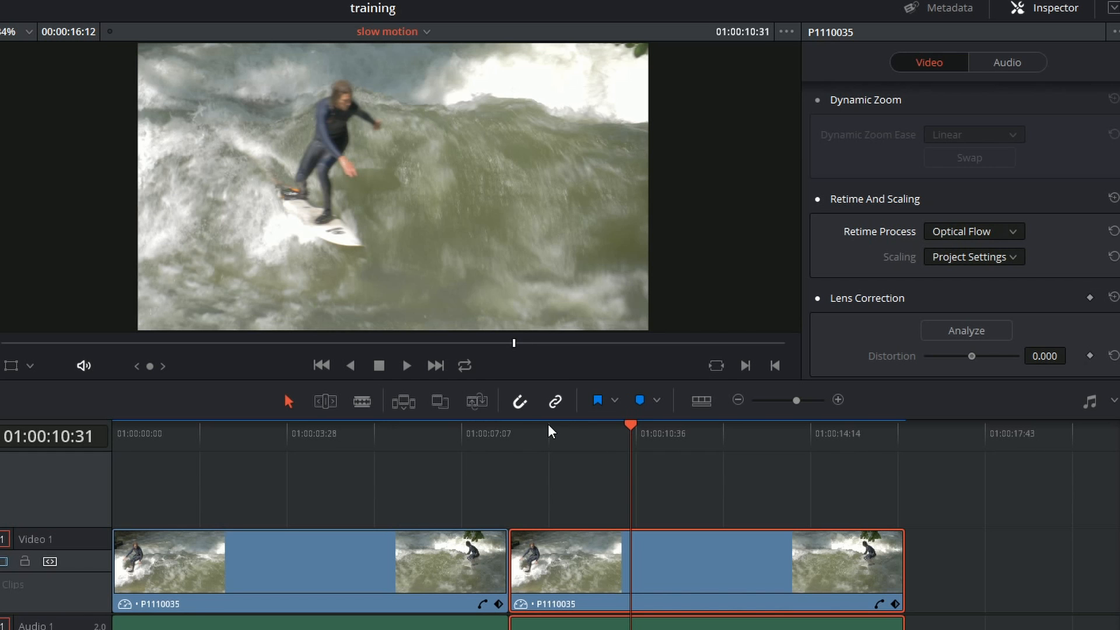
left_click_drag(550, 431, 135, 490)
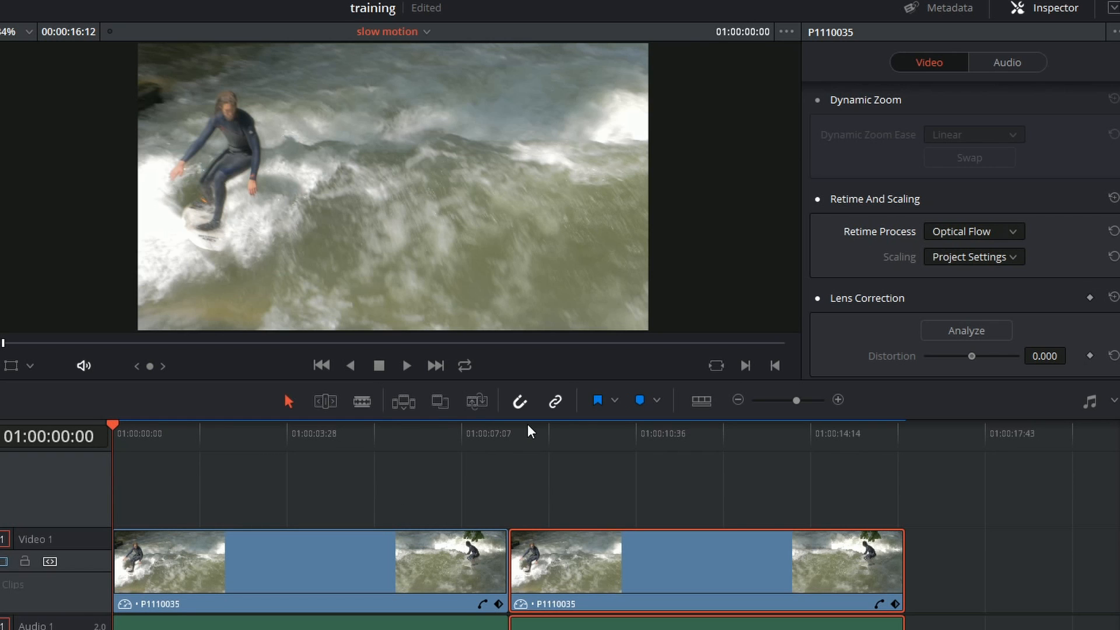
left_click_drag(416, 434, 114, 464)
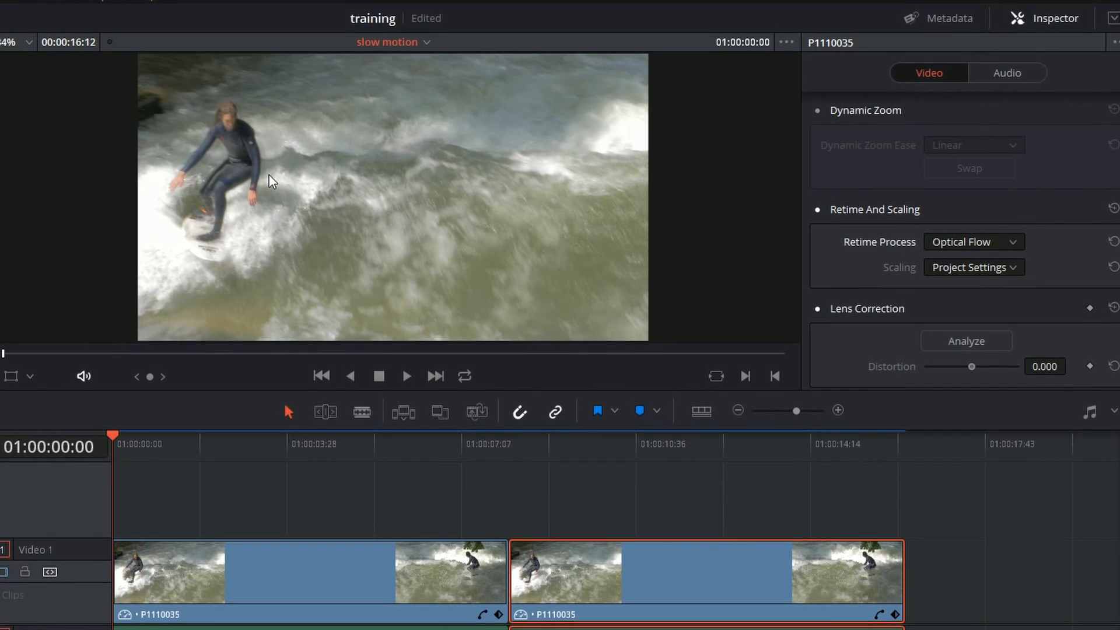
left_click(97, 4)
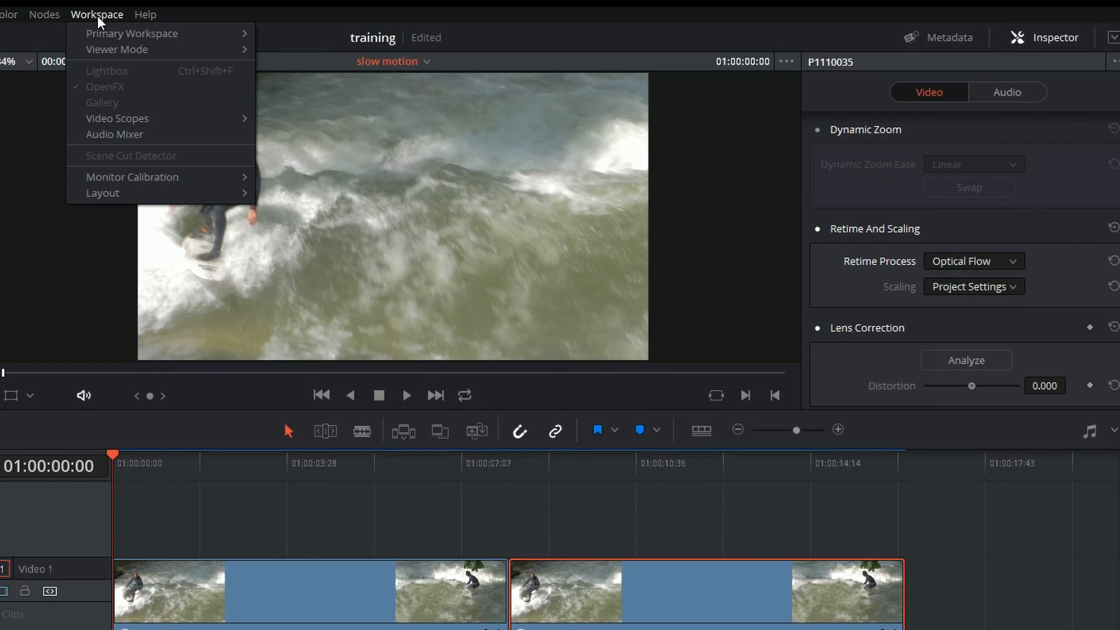
mouse_move(116, 49)
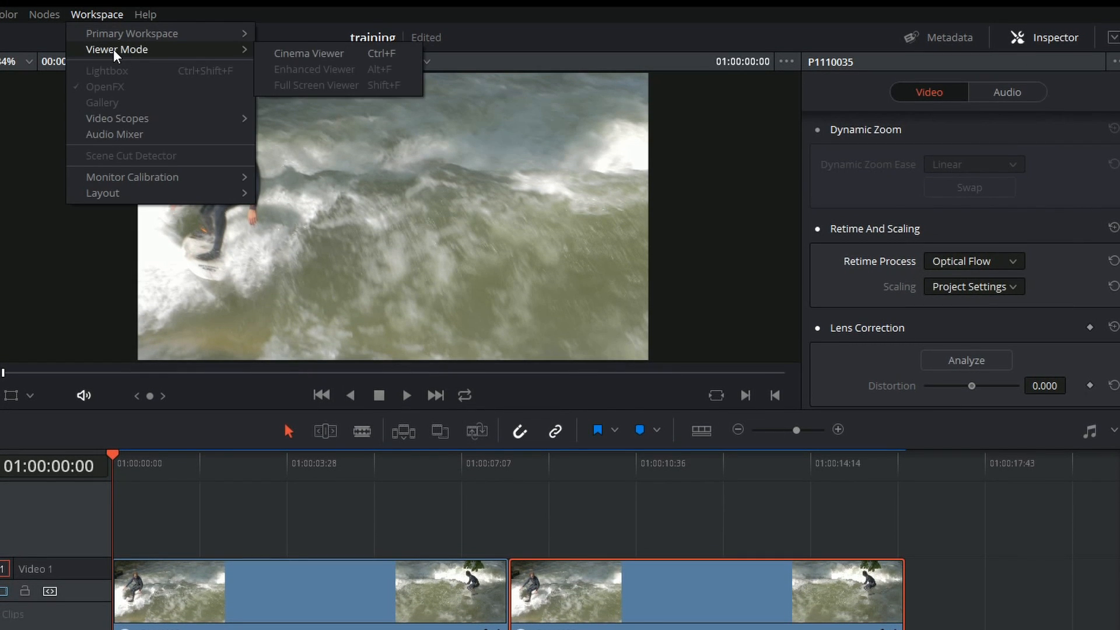
left_click(273, 57)
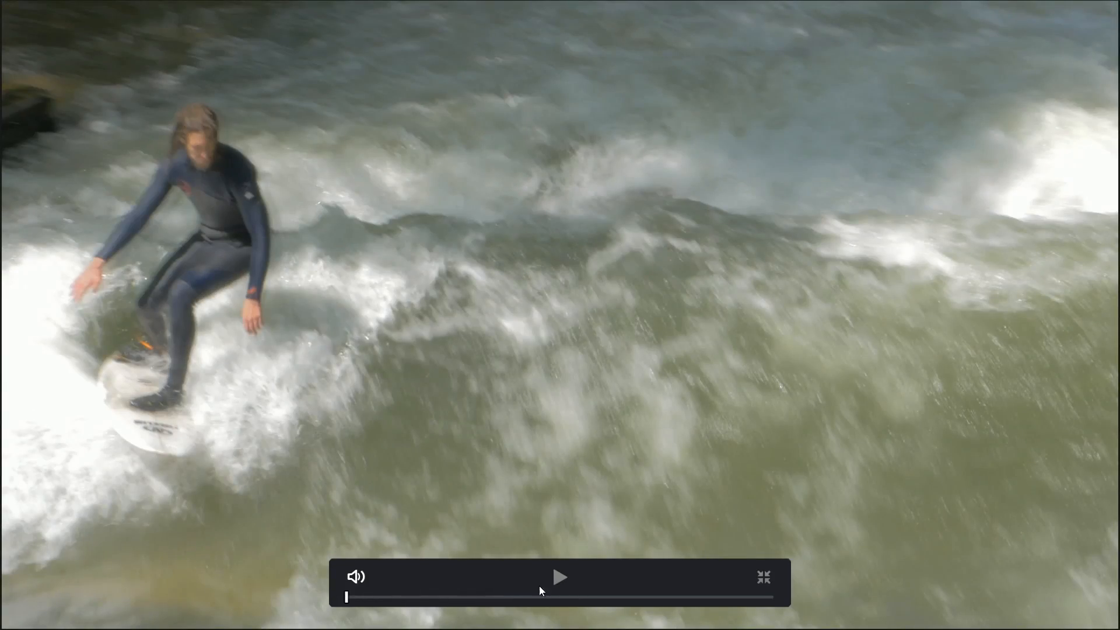
left_click(558, 579)
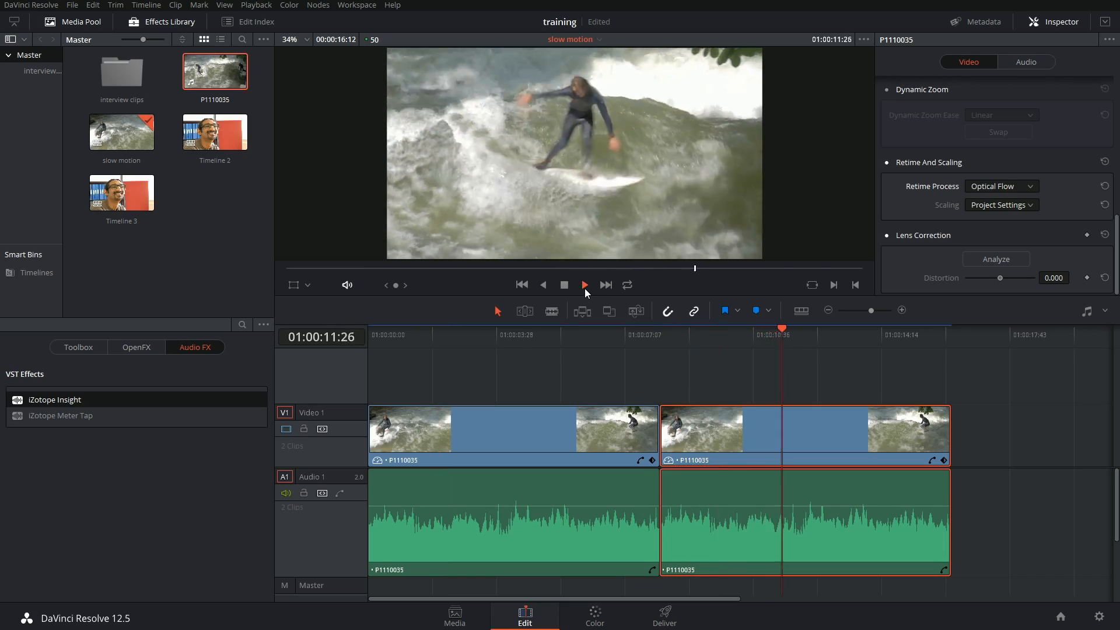
Stop playback, jump to the optical-flow copy's start at 01:00:08:06 and replay it
left_click(568, 286)
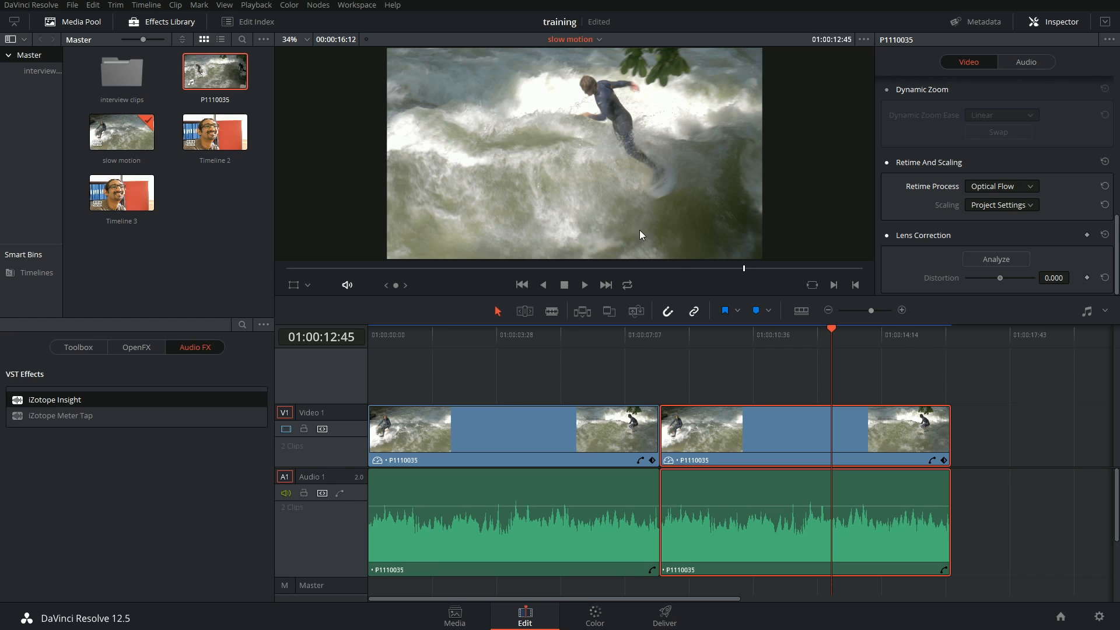
left_click(662, 333)
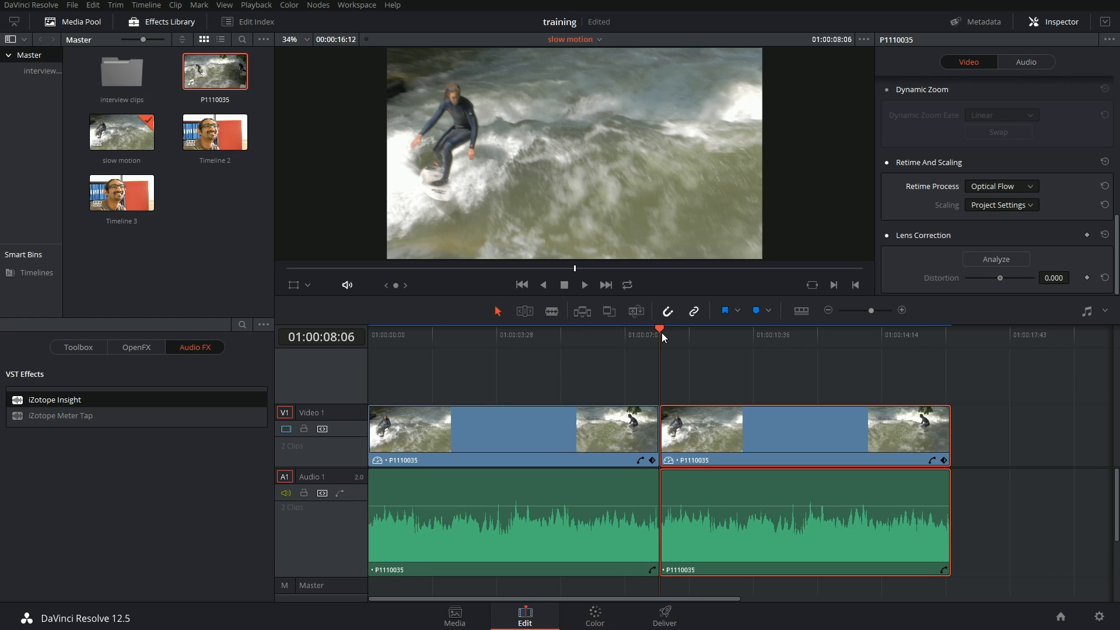
left_click(586, 285)
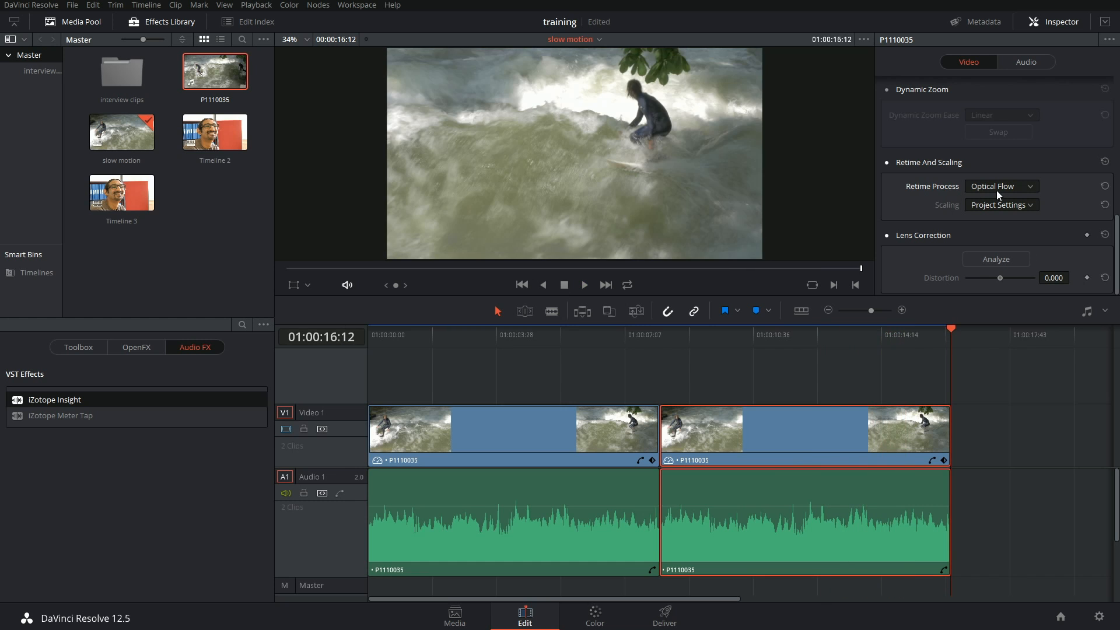
Make the clip follow the project's retime setting and open Project Settings > Editing
left_click(1028, 186)
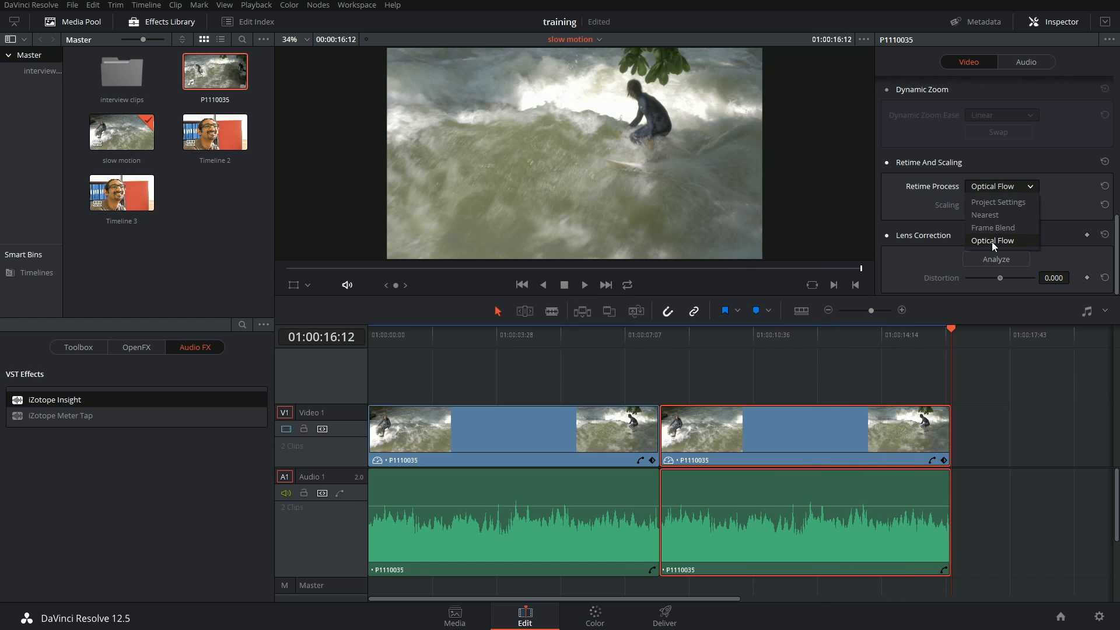
left_click(983, 203)
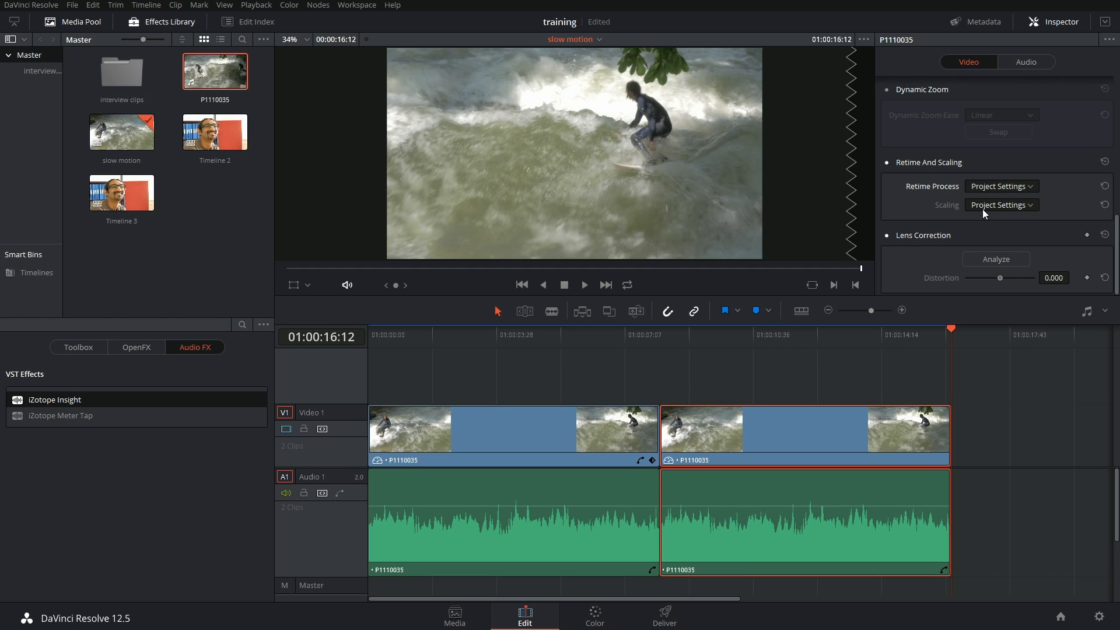
left_click(1100, 617)
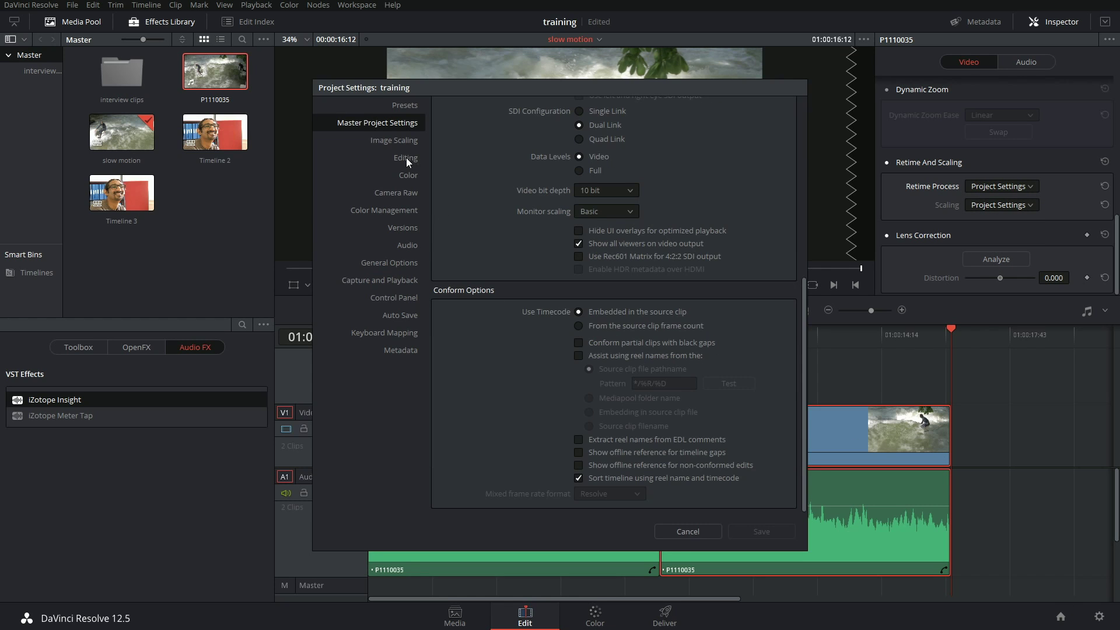
left_click(406, 158)
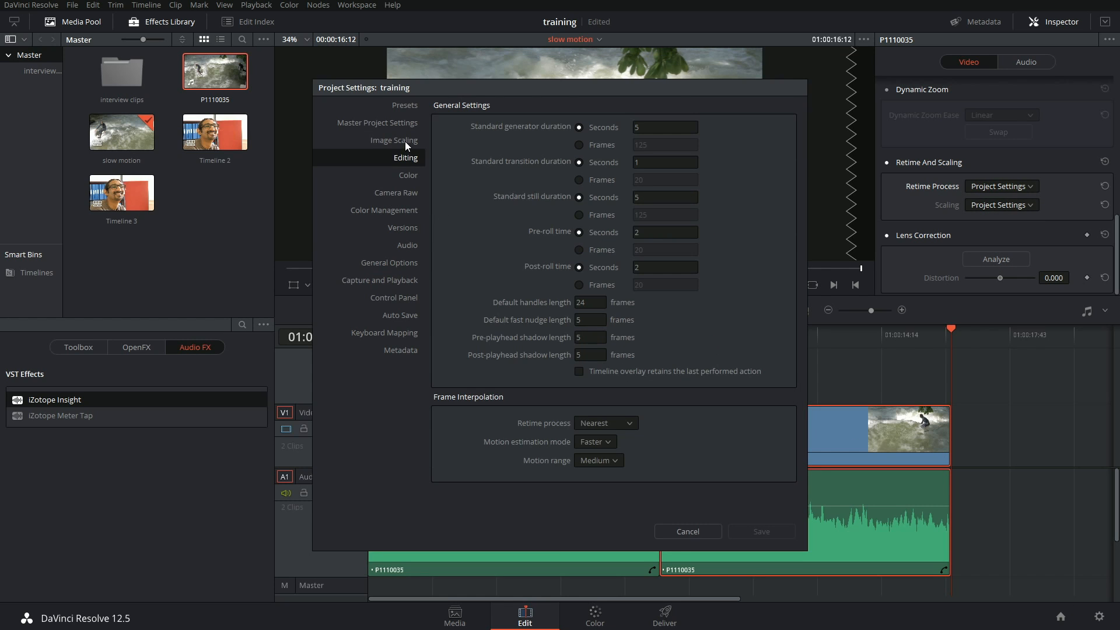
left_click(406, 141)
Try the project's Frame Interpolation retime process choices, including Optical Flow
left_click(604, 423)
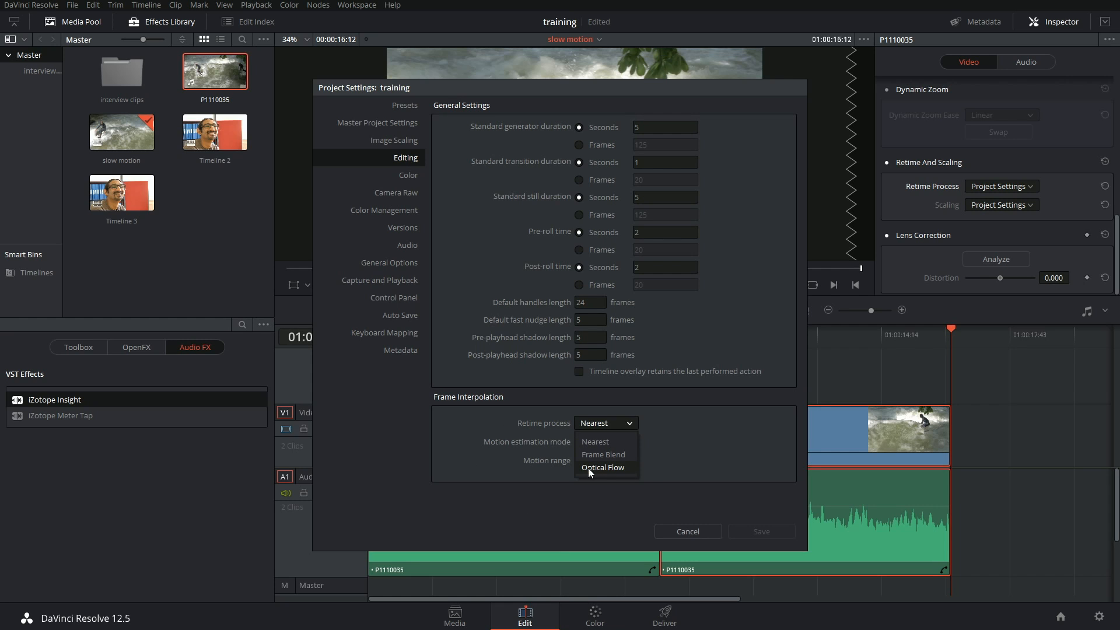
left_click(710, 434)
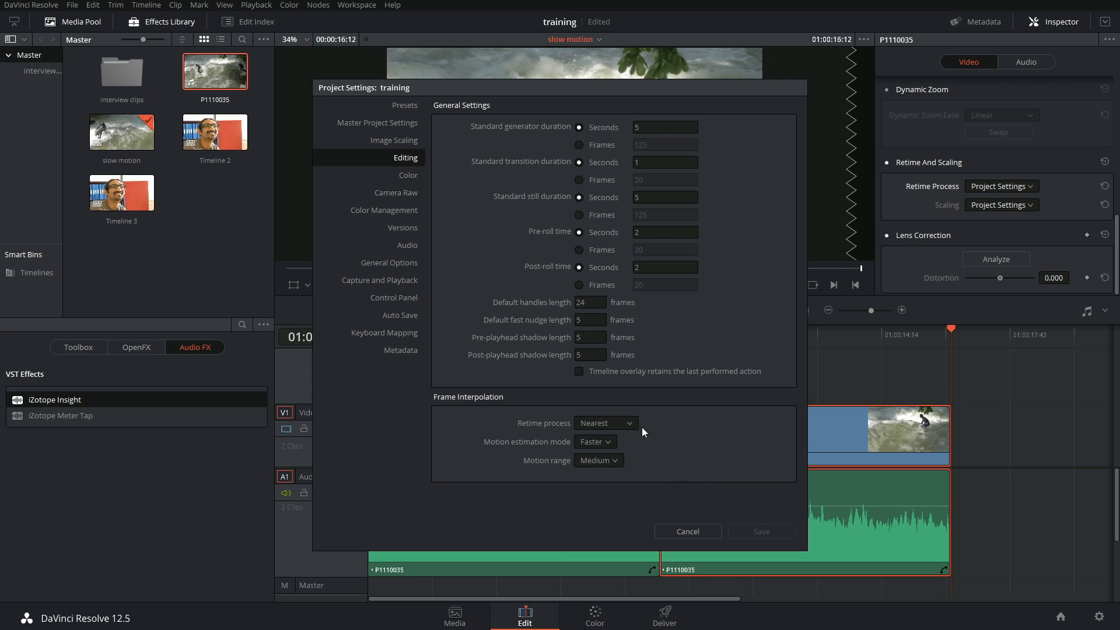
left_click(604, 425)
left_click(612, 463)
left_click(603, 423)
left_click(605, 464)
Close project settings, show Retime Controls on the clip and position the playhead for a speed point
key("Escape")
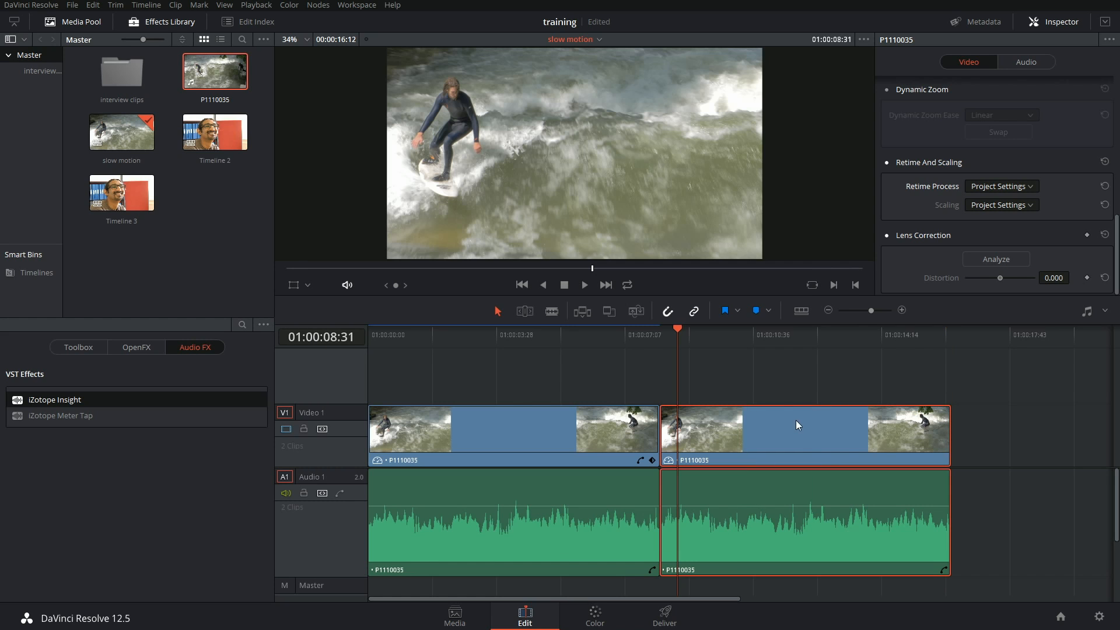
right_click(669, 462)
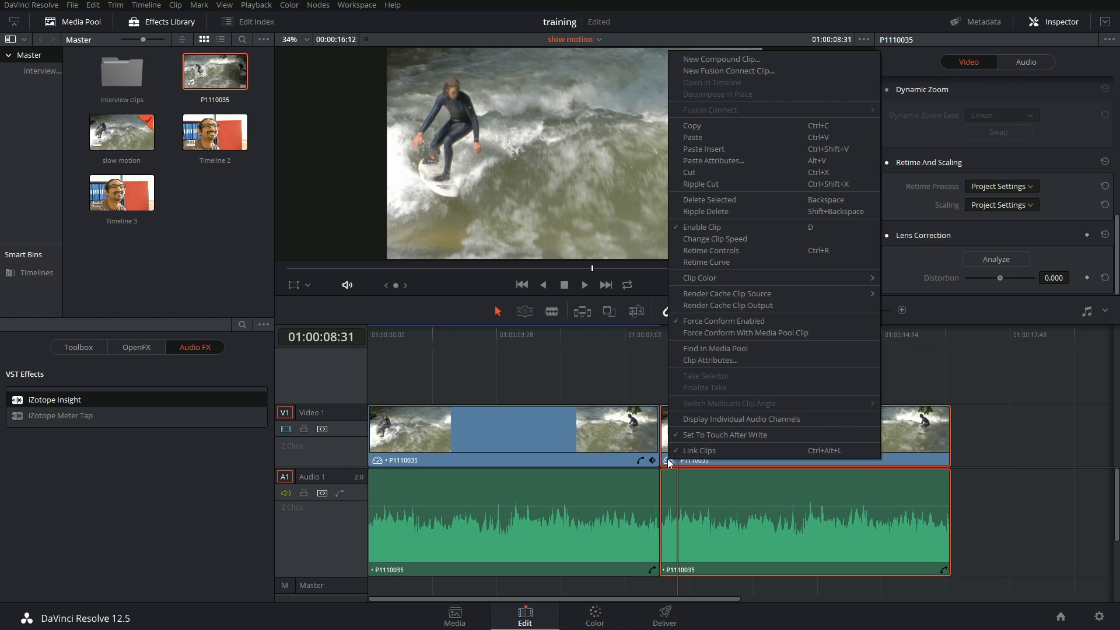
left_click(709, 251)
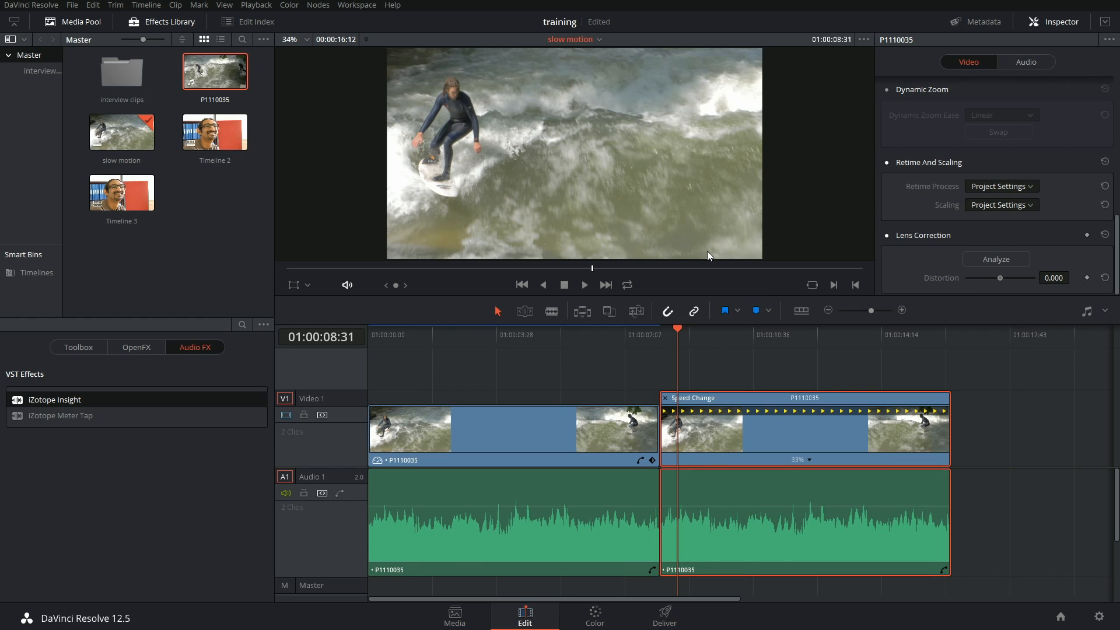
left_click_drag(682, 341, 749, 336)
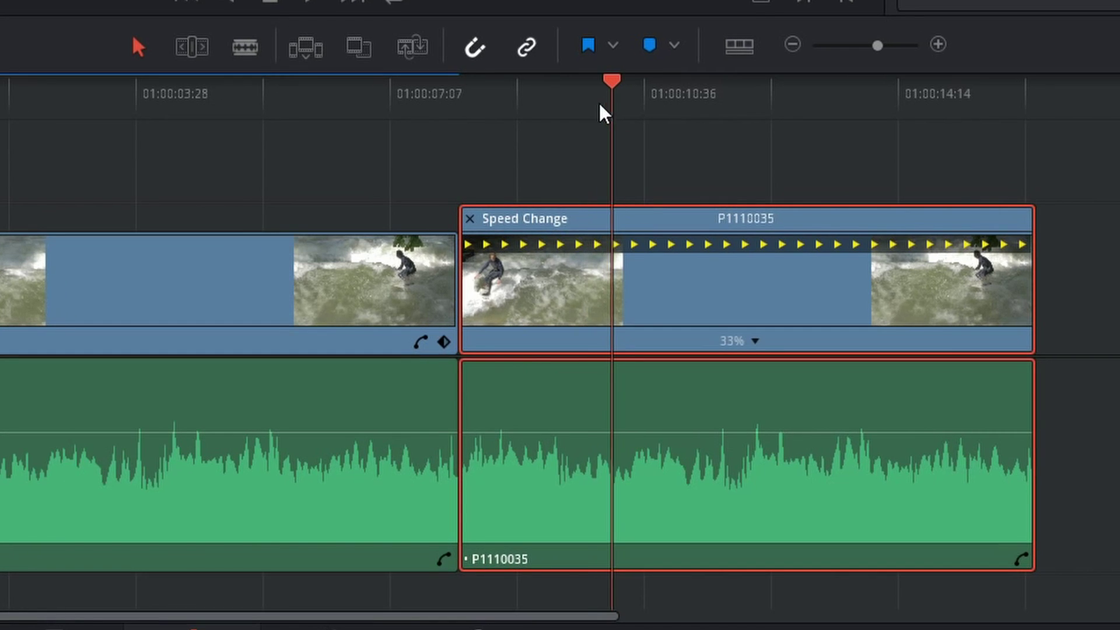
left_click_drag(612, 88, 597, 88)
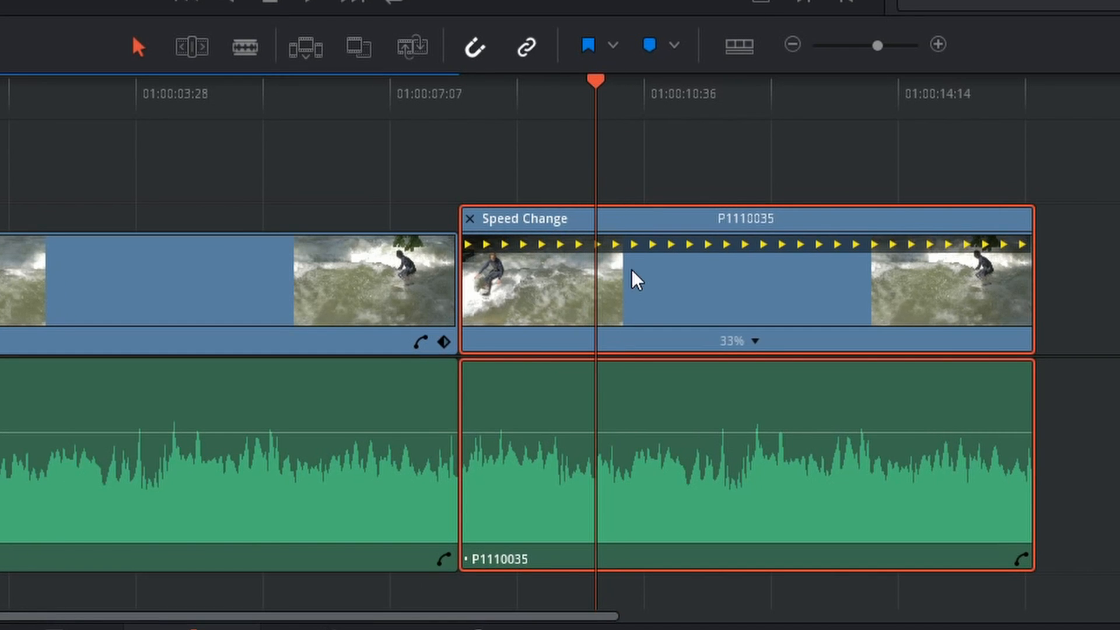
right_click(605, 254)
key("Escape")
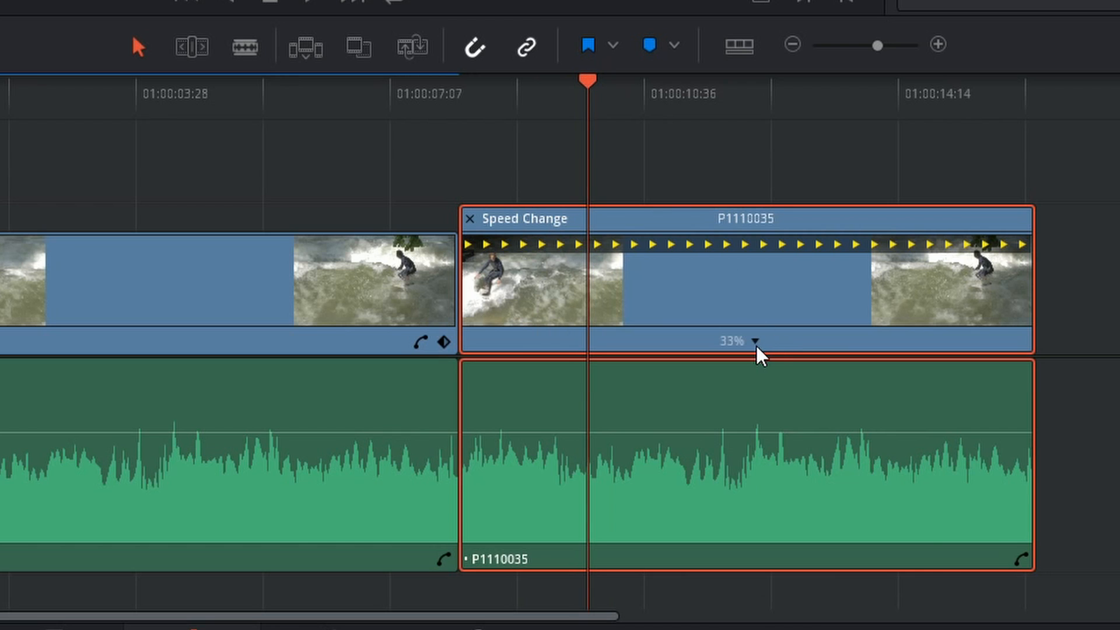
Add two speed points to split the clip and slow the middle section to 10%
left_click(756, 342)
left_click(835, 375)
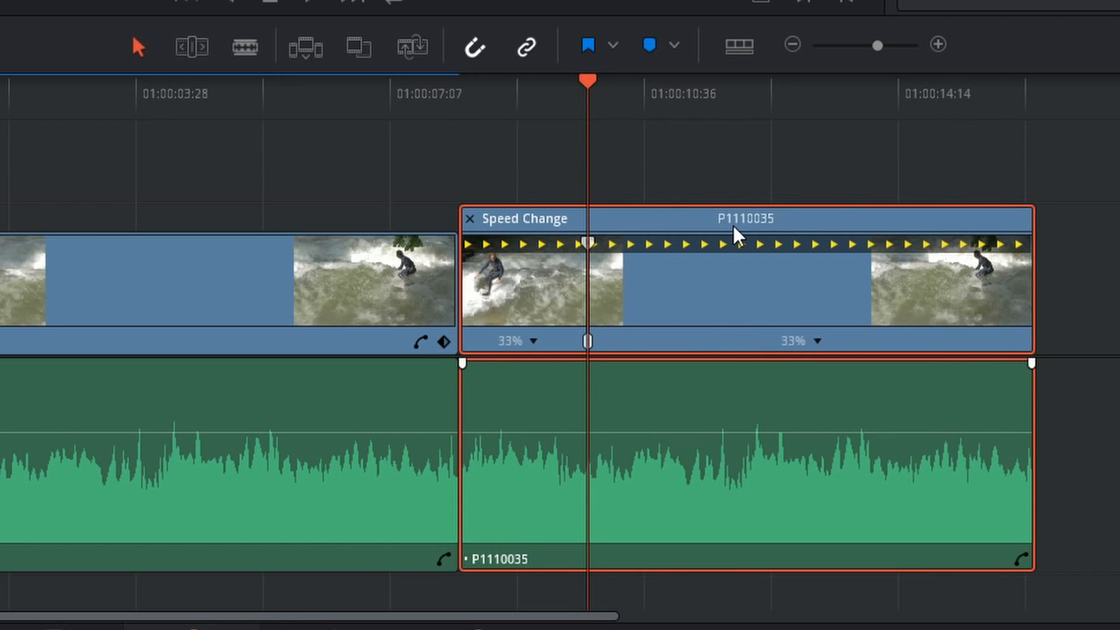
left_click_drag(589, 84, 749, 88)
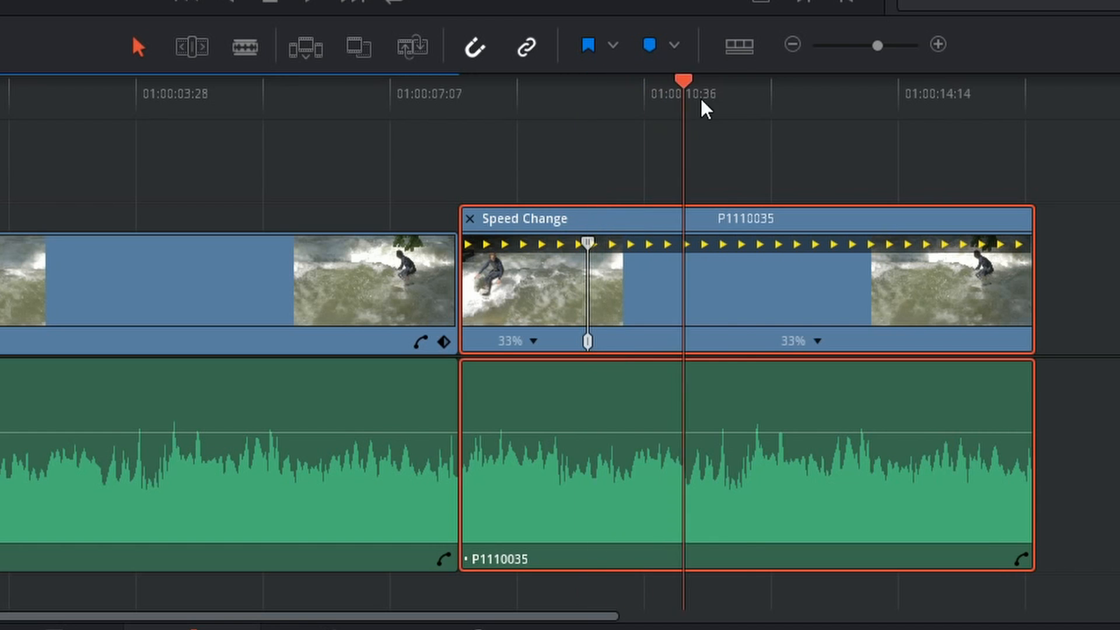
left_click(818, 340)
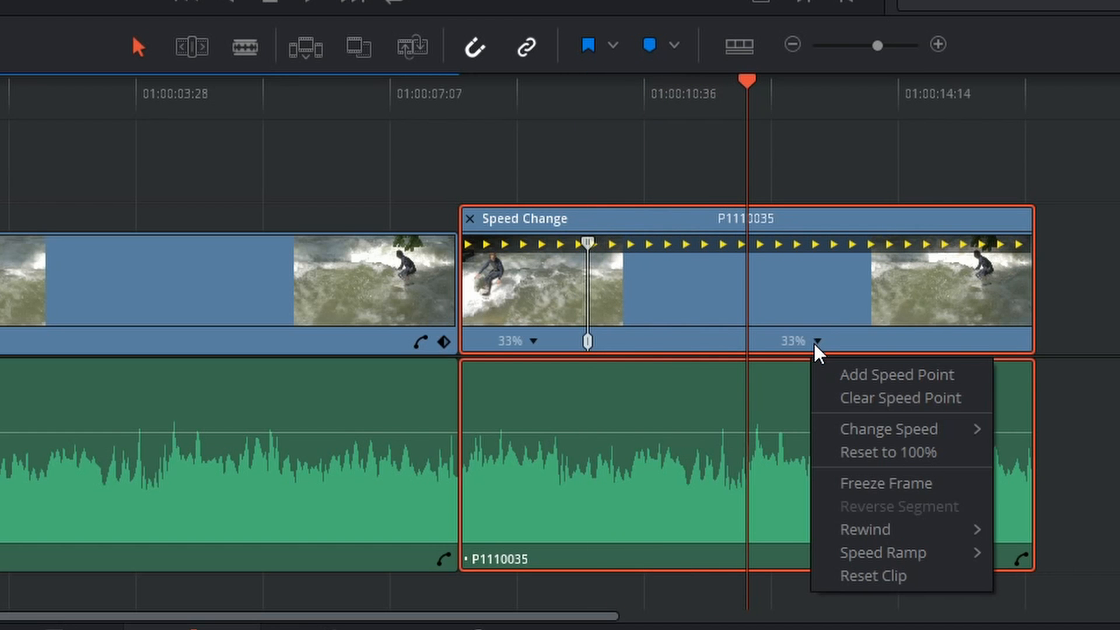
left_click(876, 374)
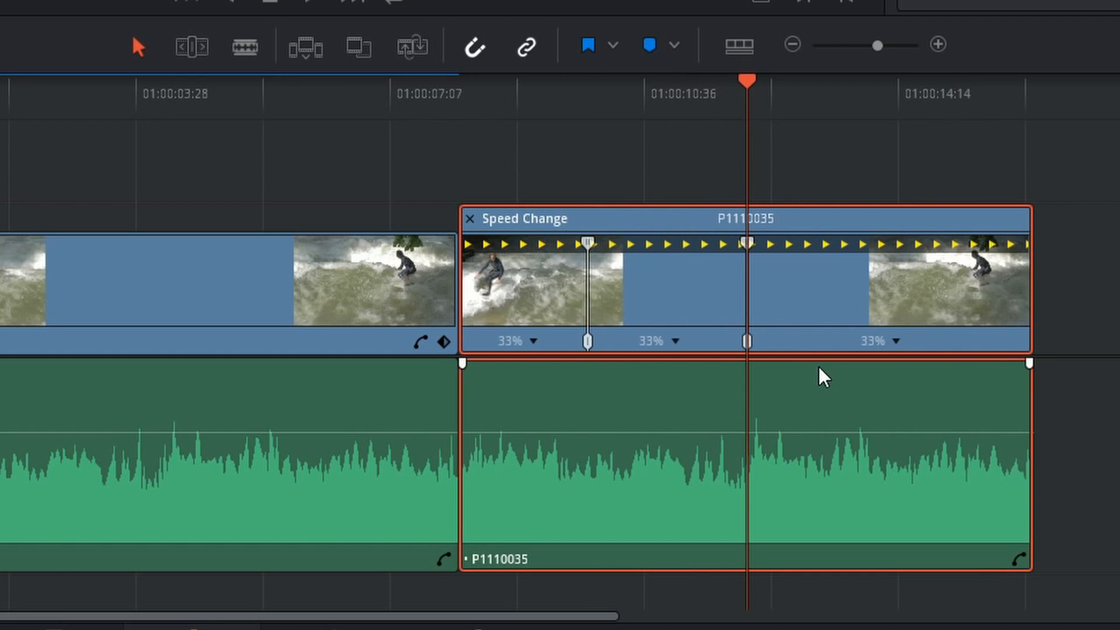
left_click(675, 342)
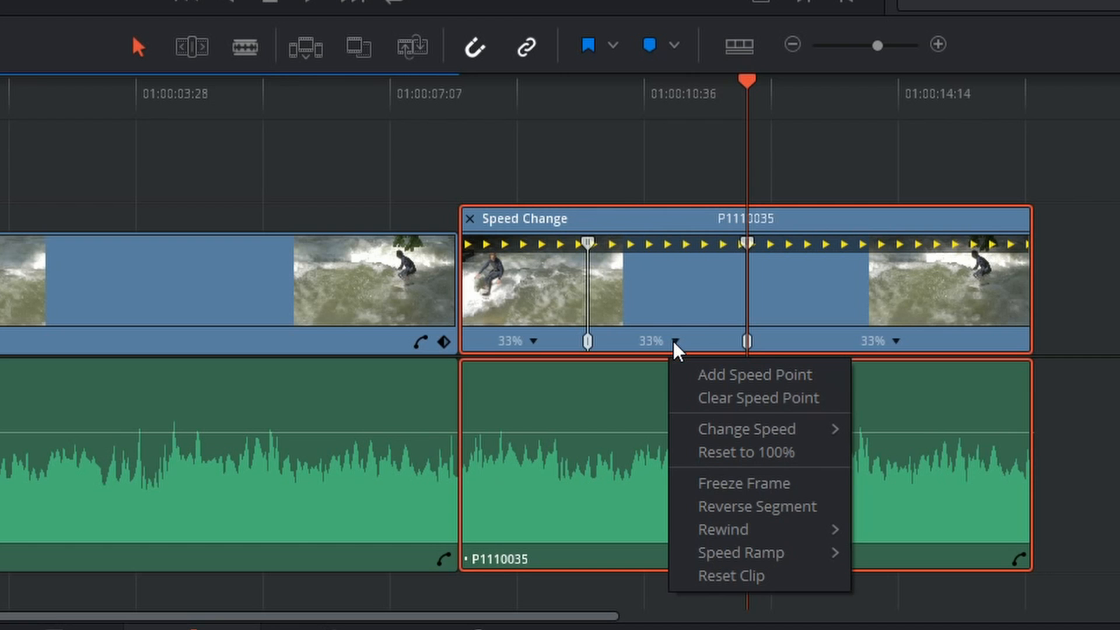
mouse_move(747, 429)
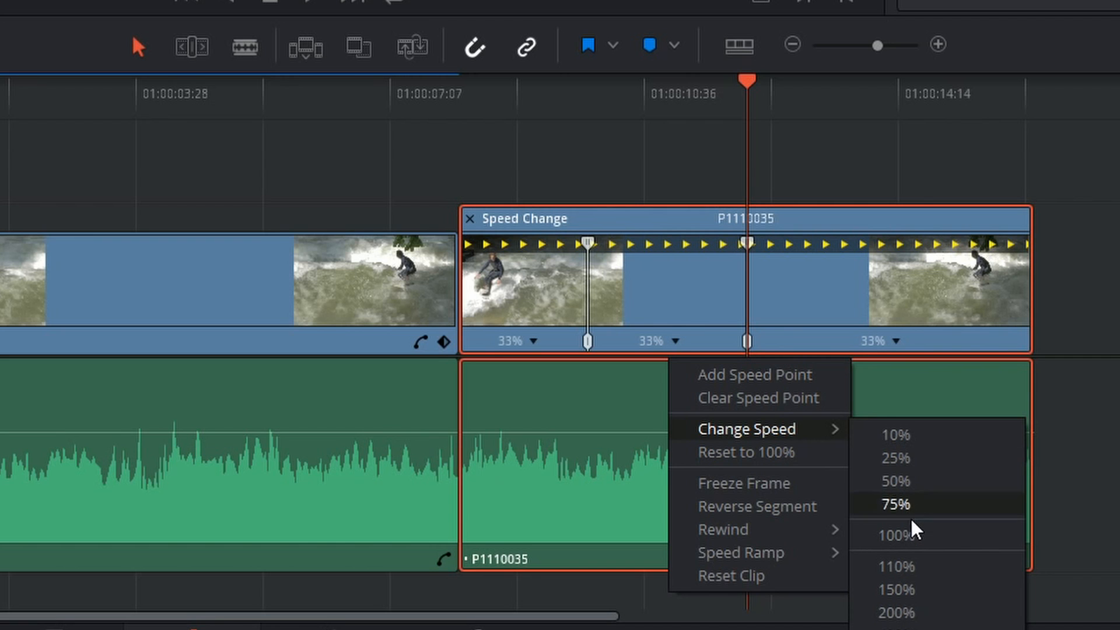
left_click(897, 434)
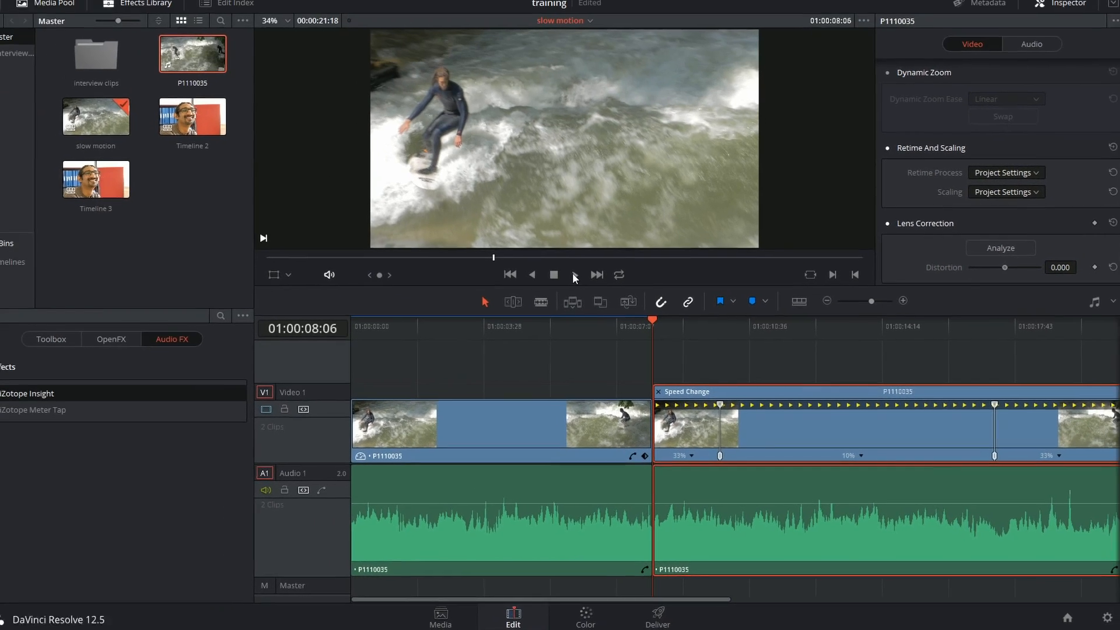
Play back the speed-ramped clip, stop, and scrub through its 149%, -303% and 33% sections
left_click(572, 275)
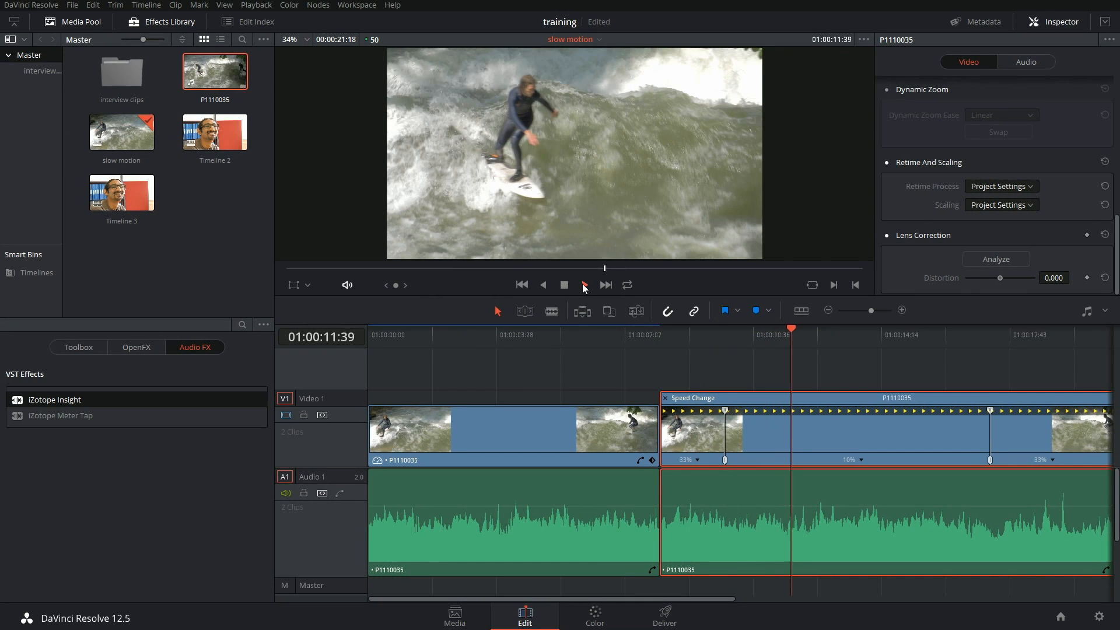
left_click(563, 284)
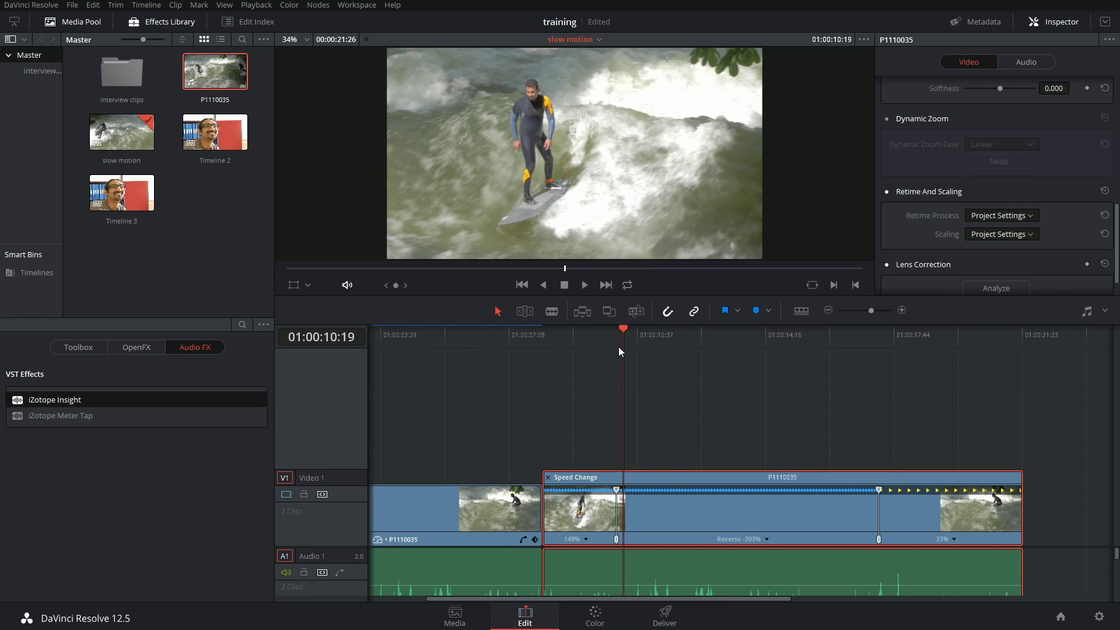
mouse_move(619, 335)
left_mouse_down()
mouse_move(724, 348)
mouse_move(591, 361)
mouse_move(721, 377)
mouse_move(641, 381)
left_mouse_up()
Show the clip's Retime Curve and scrub the playhead along the frame curve
right_click(848, 508)
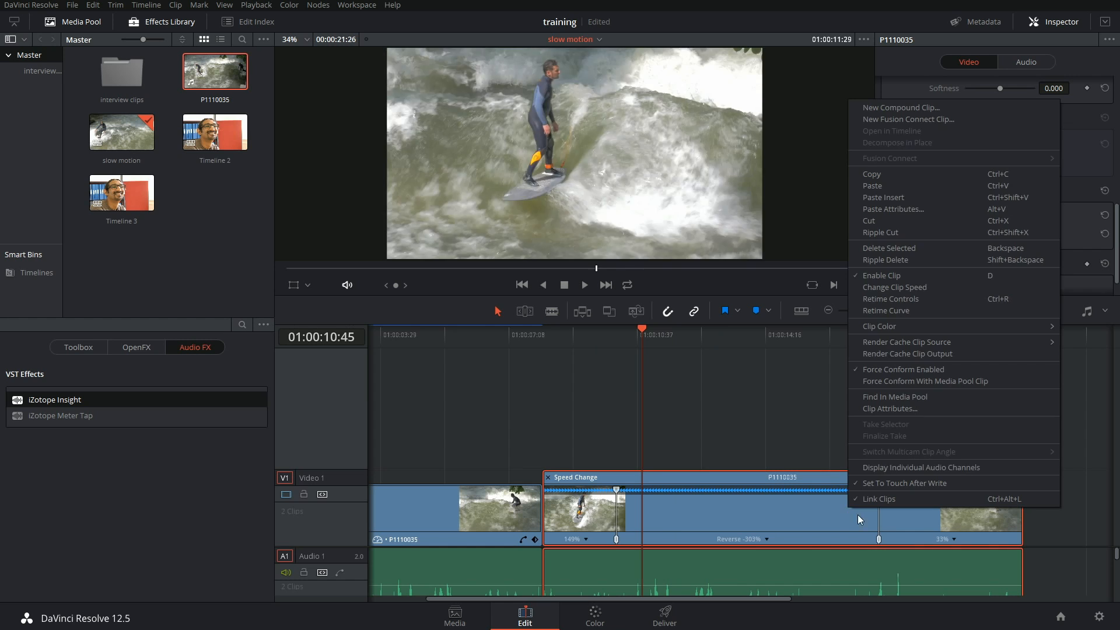
left_click(890, 309)
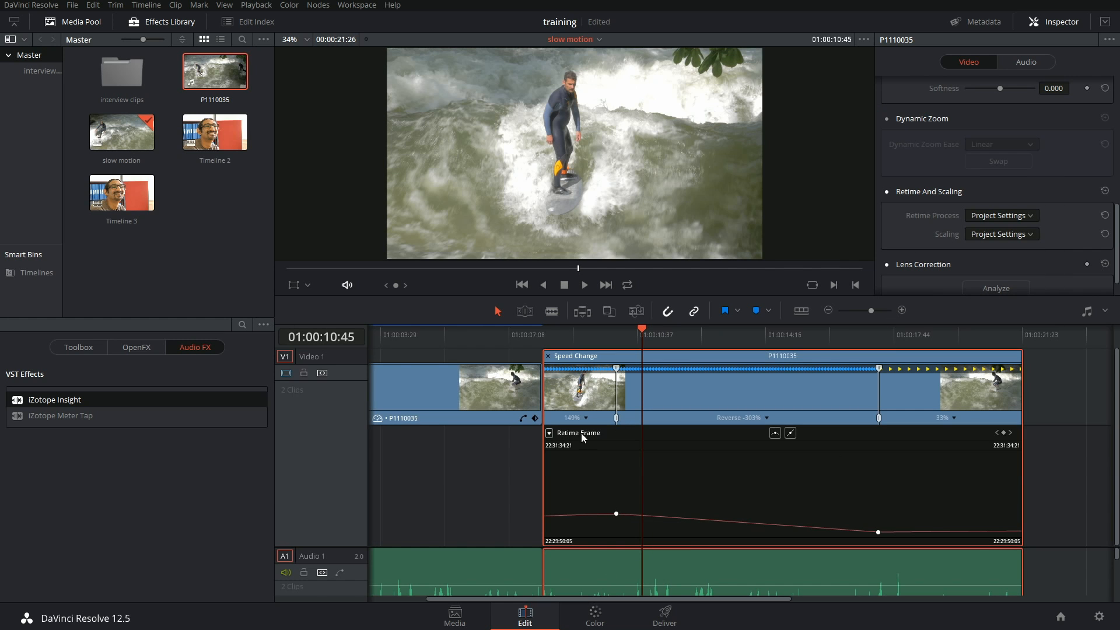
left_click_drag(645, 336, 676, 342)
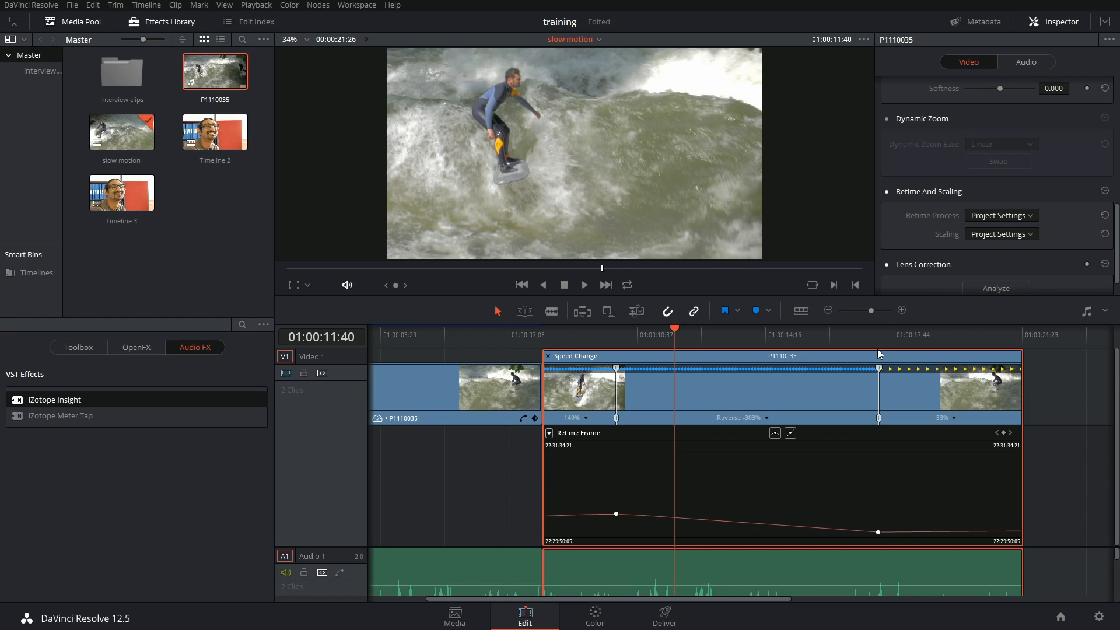
Hide the Retime Controls and close the Retime Frame curve editor
right_click(790, 388)
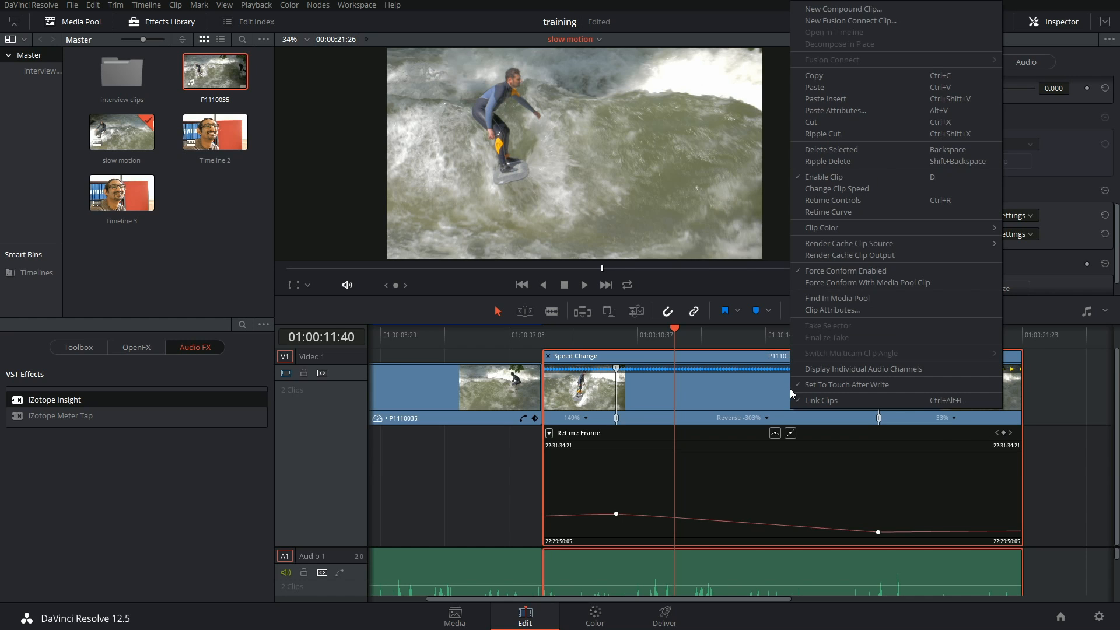
left_click(831, 212)
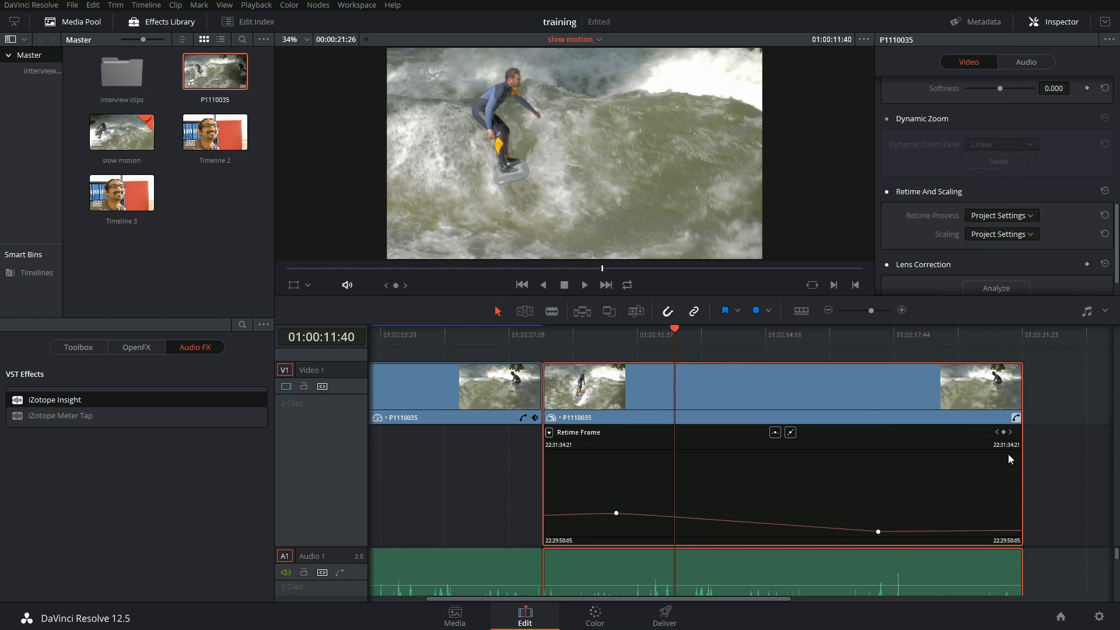
left_click(1016, 419)
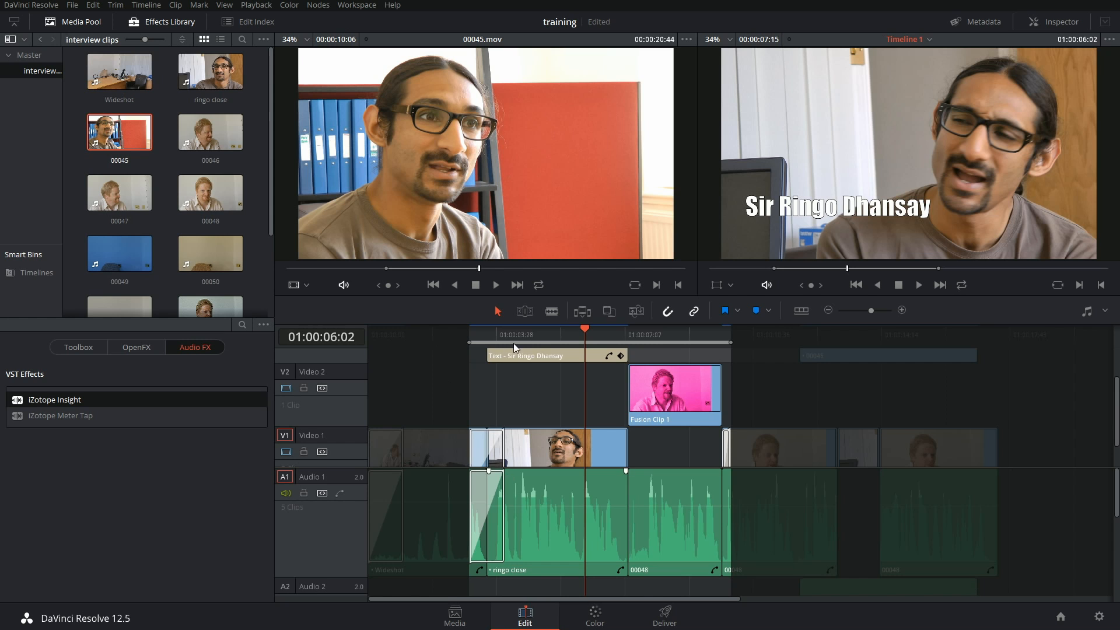
Scrub the interview timeline, then bring up the Project Manager via the home icon
left_click_drag(516, 335, 591, 359)
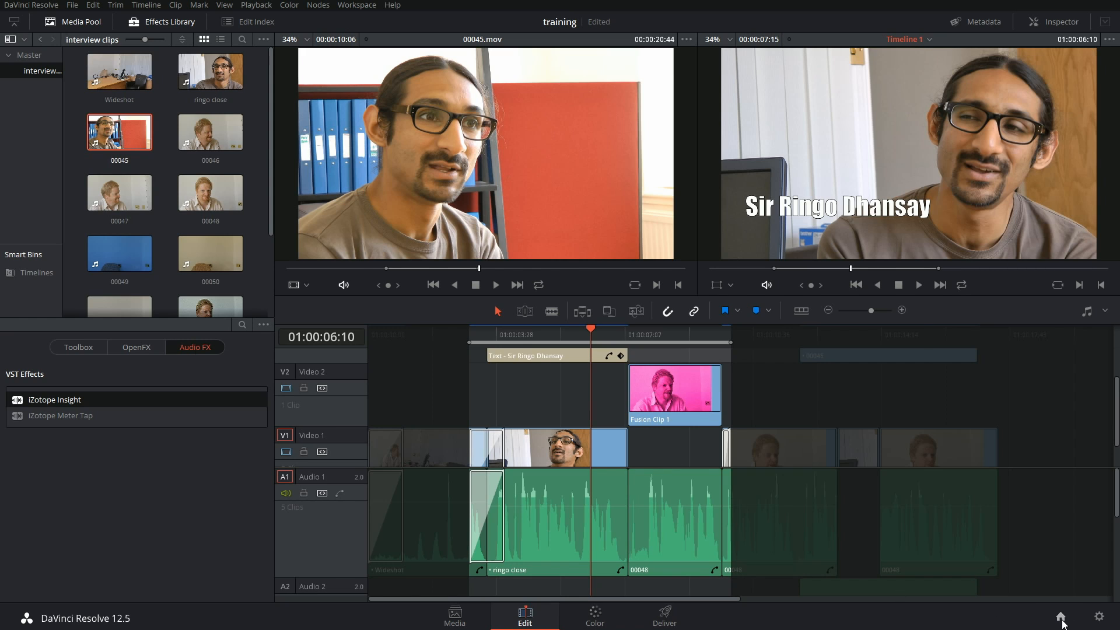
left_click(1062, 617)
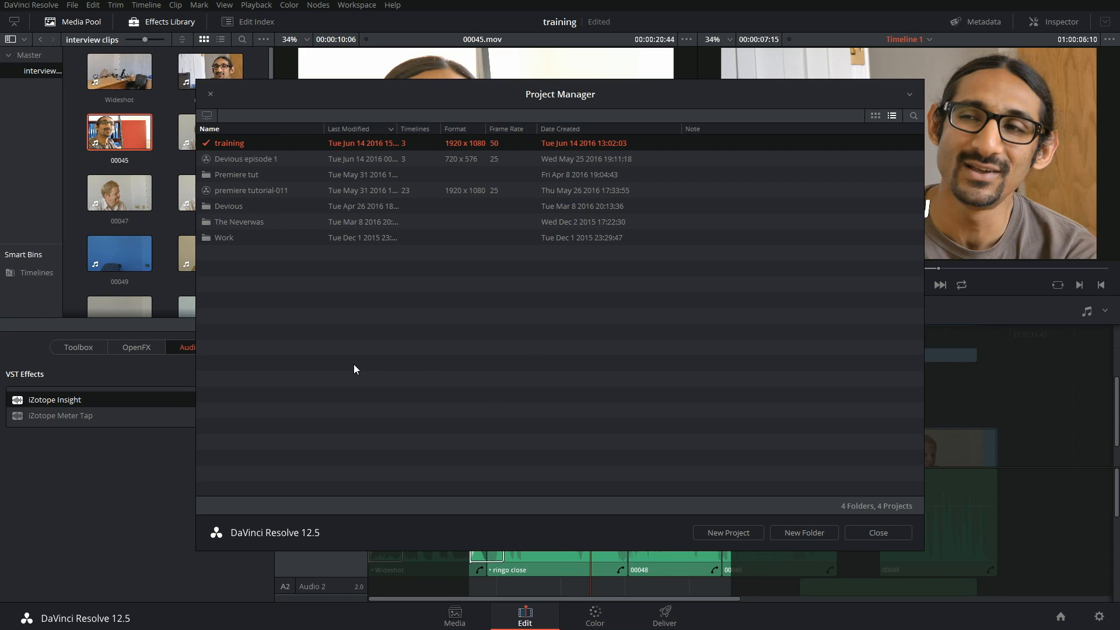
In a new Explorer window, browse C:\ProgramData\Blackmagic Design\DaVinci Resolve\Support
key("super+e")
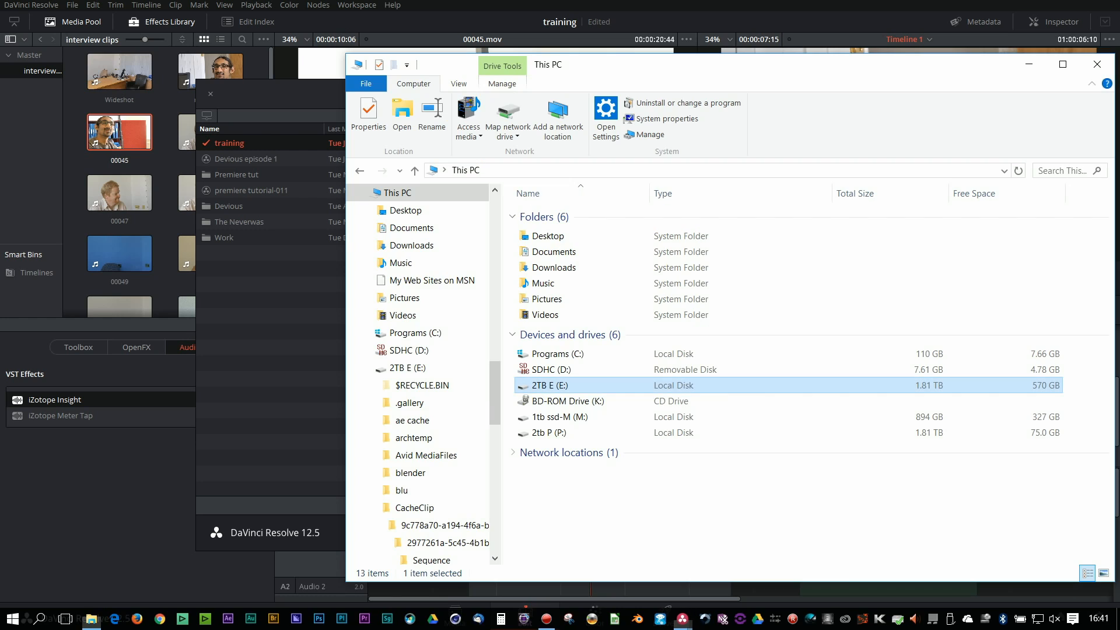
double_click(556, 354)
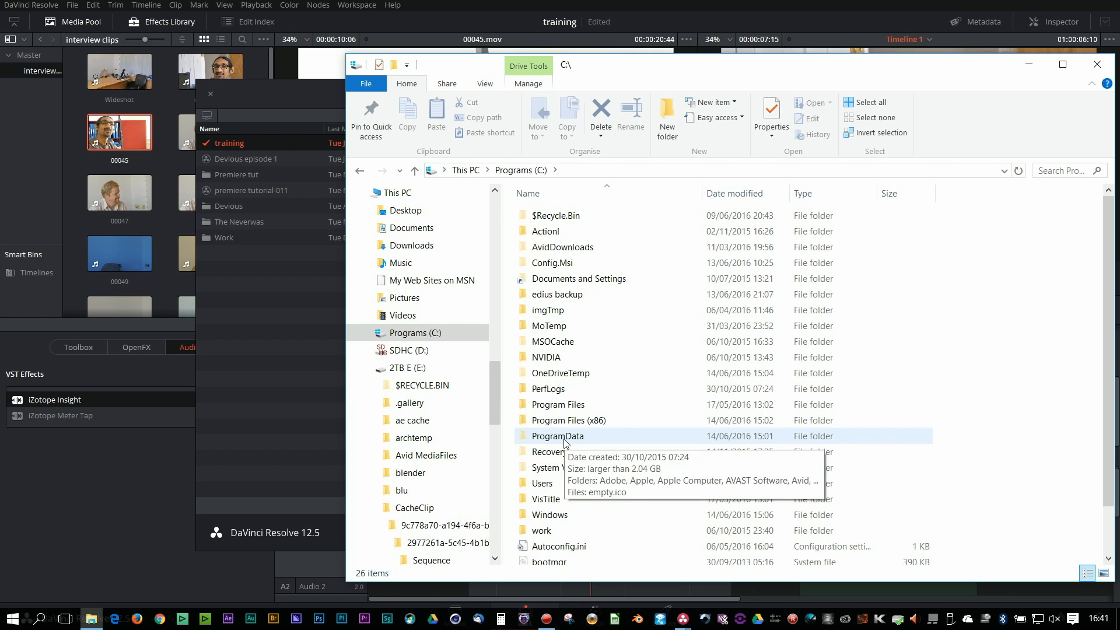
double_click(558, 436)
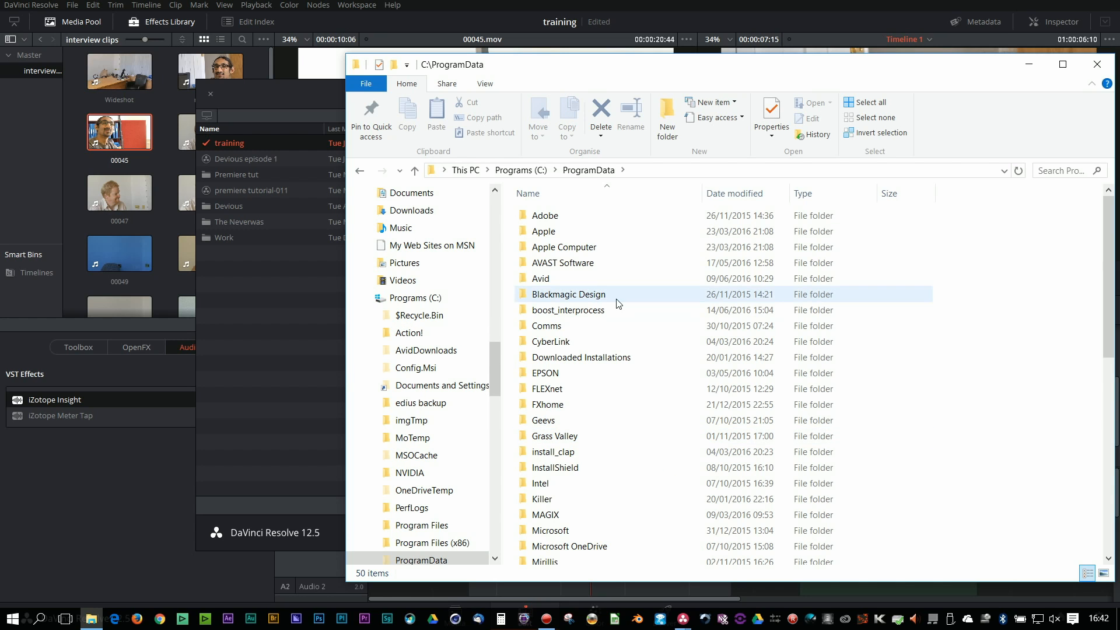
double_click(585, 294)
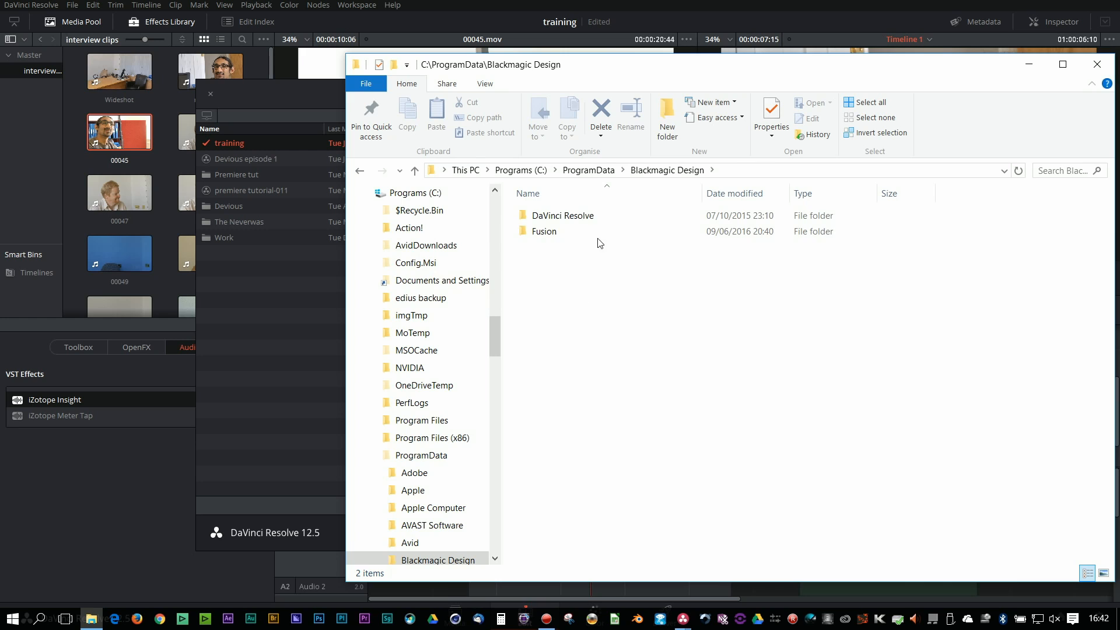
double_click(572, 219)
double_click(541, 233)
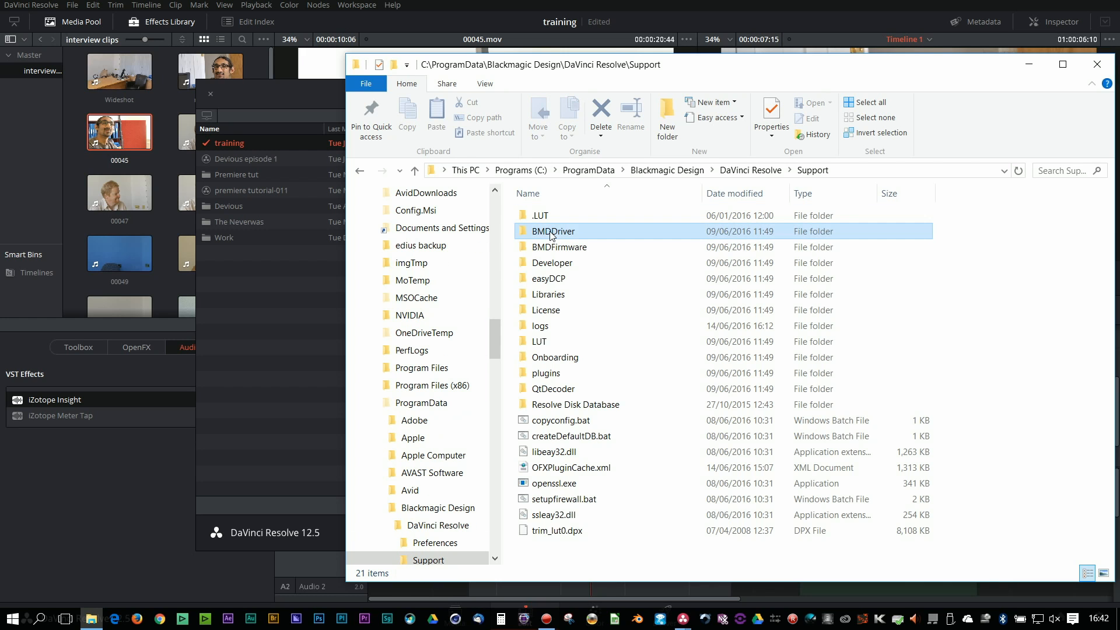
left_click(554, 232)
Continue into Resolve Disk Database > Resolve Projects > Users > guest > Projects and pick out the training folder
double_click(575, 405)
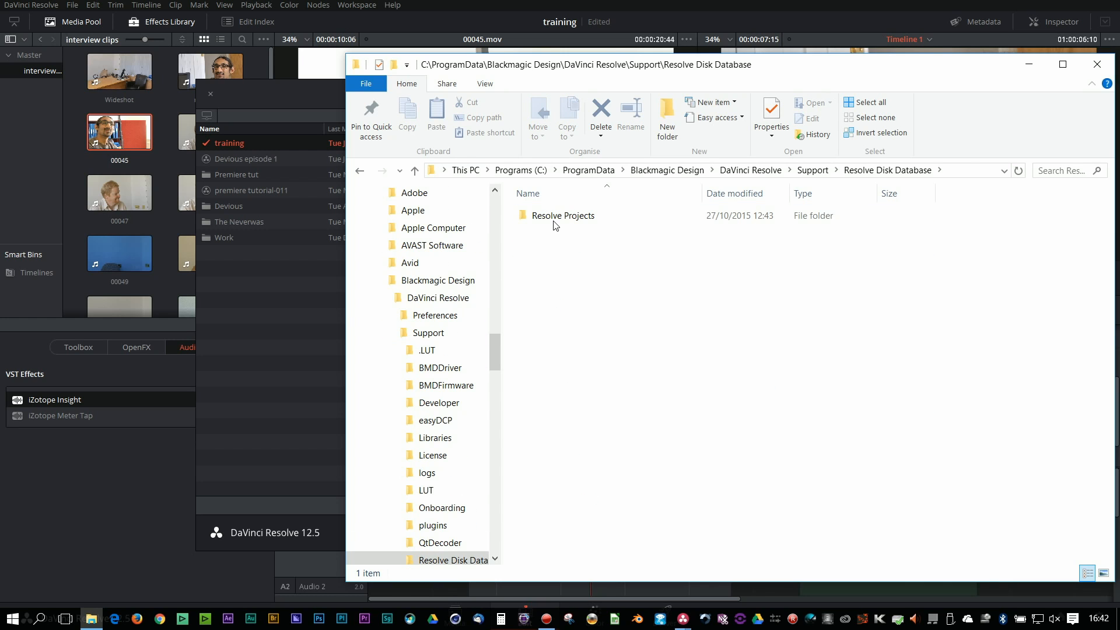
double_click(557, 216)
double_click(544, 231)
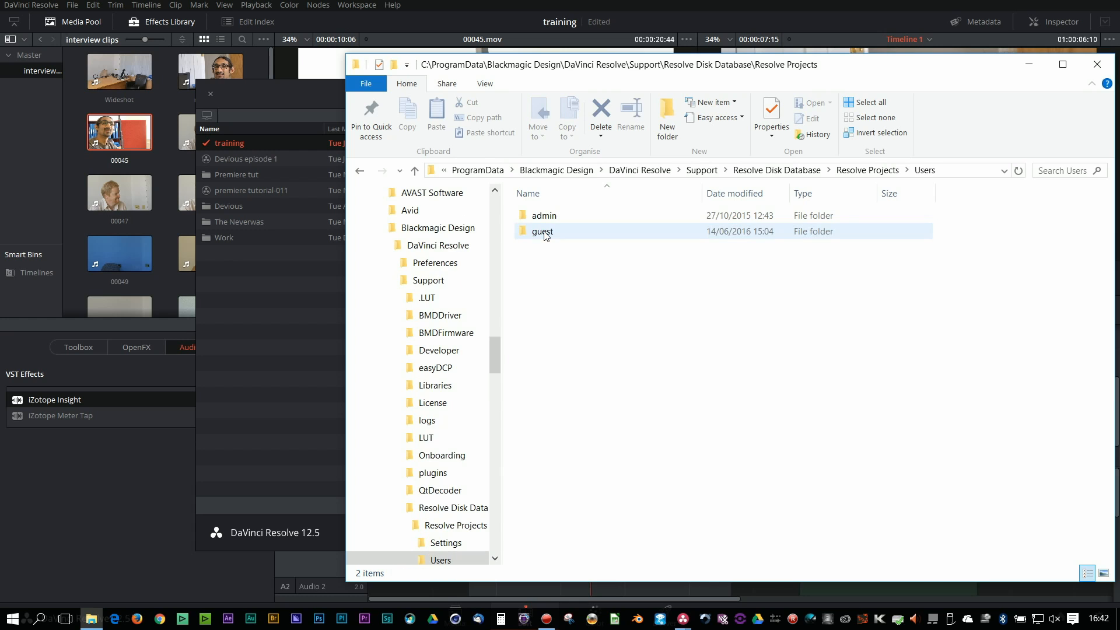
double_click(543, 232)
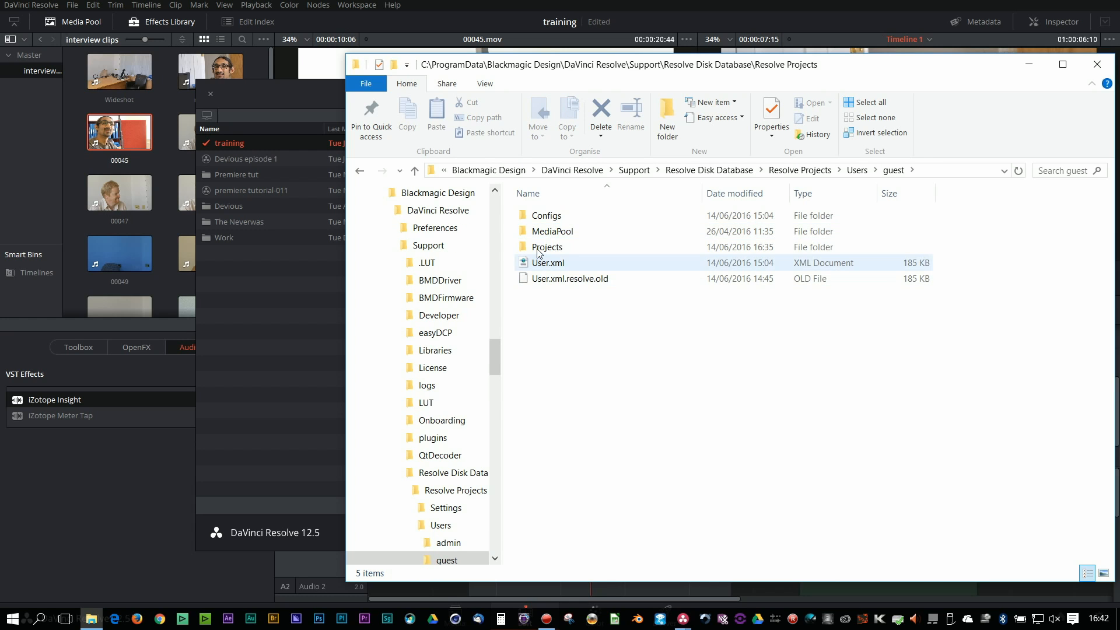
double_click(540, 263)
scroll(622, 429, "down", 1)
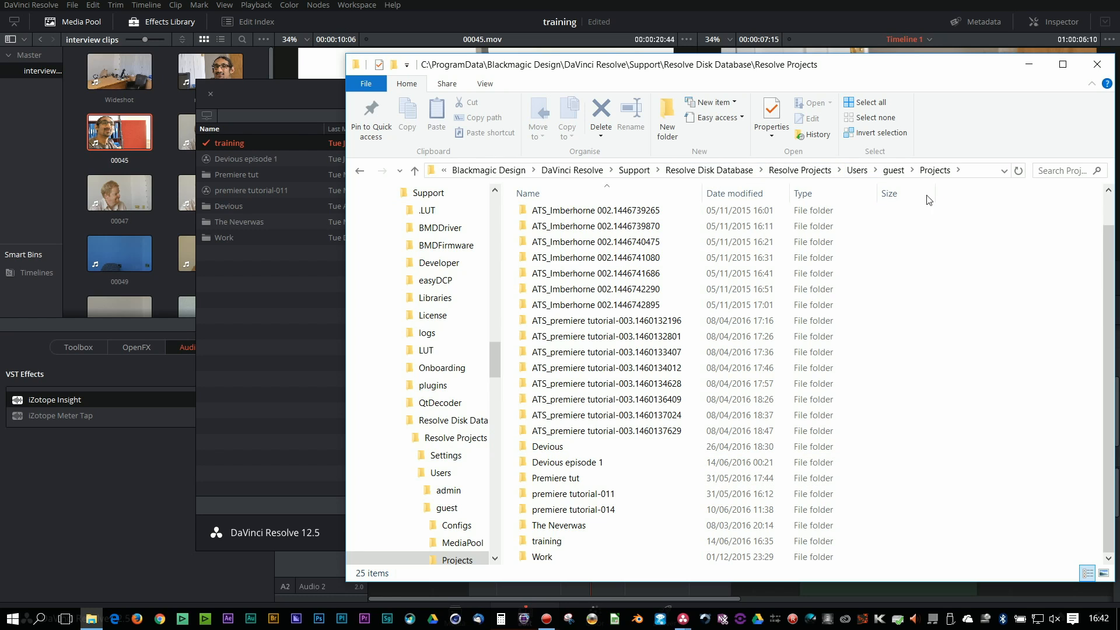
left_click(587, 551)
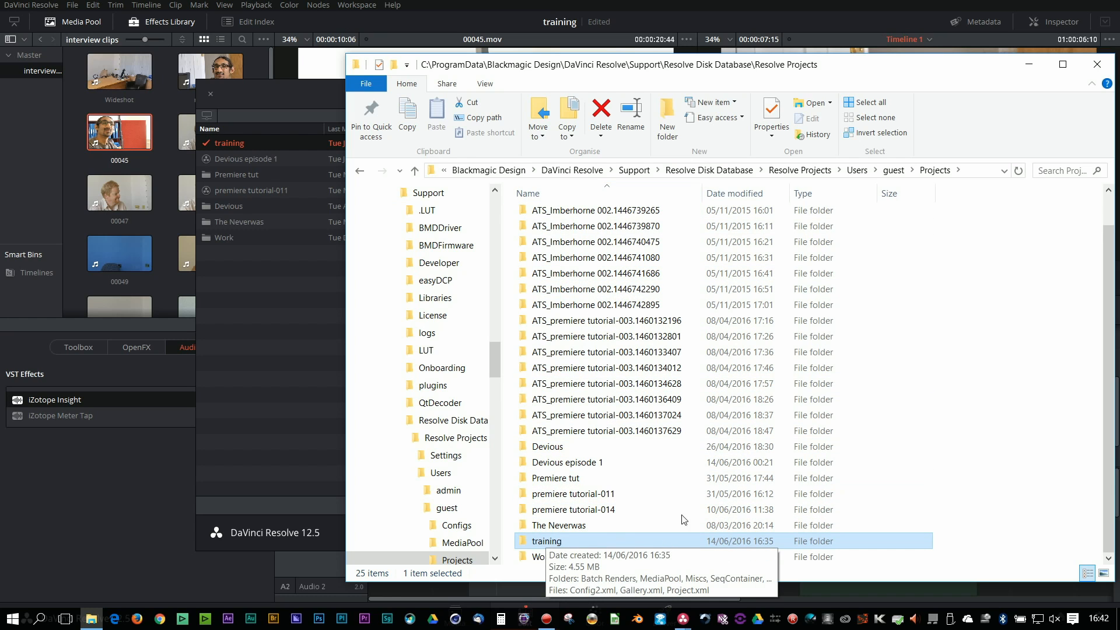
left_click(273, 318)
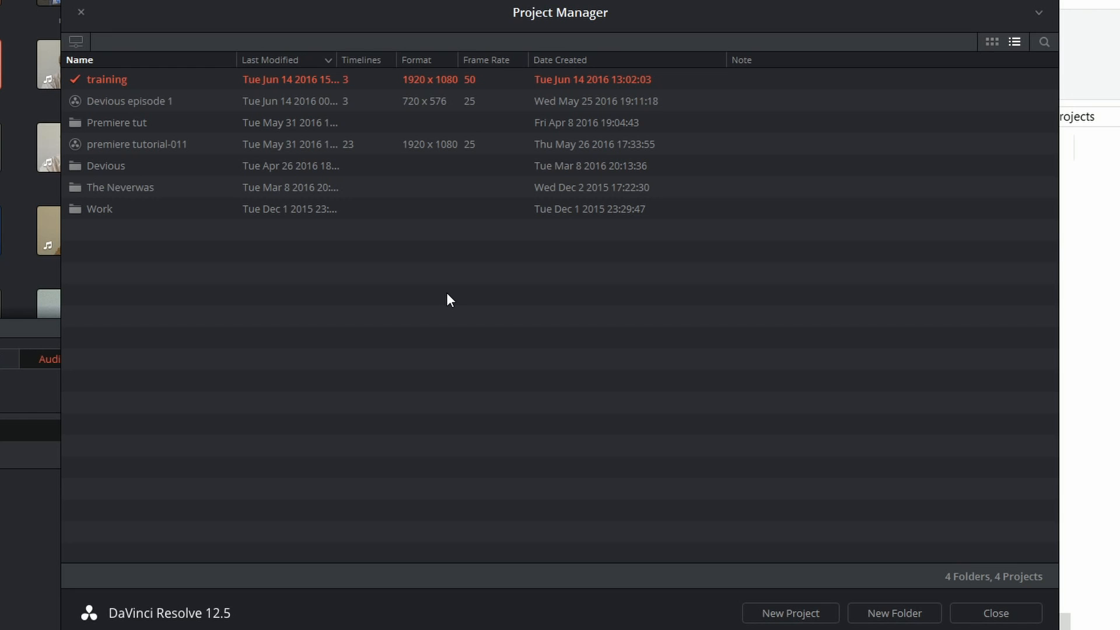
Export the training project, saving it first, as training.drp into E:\resolve
right_click(98, 81)
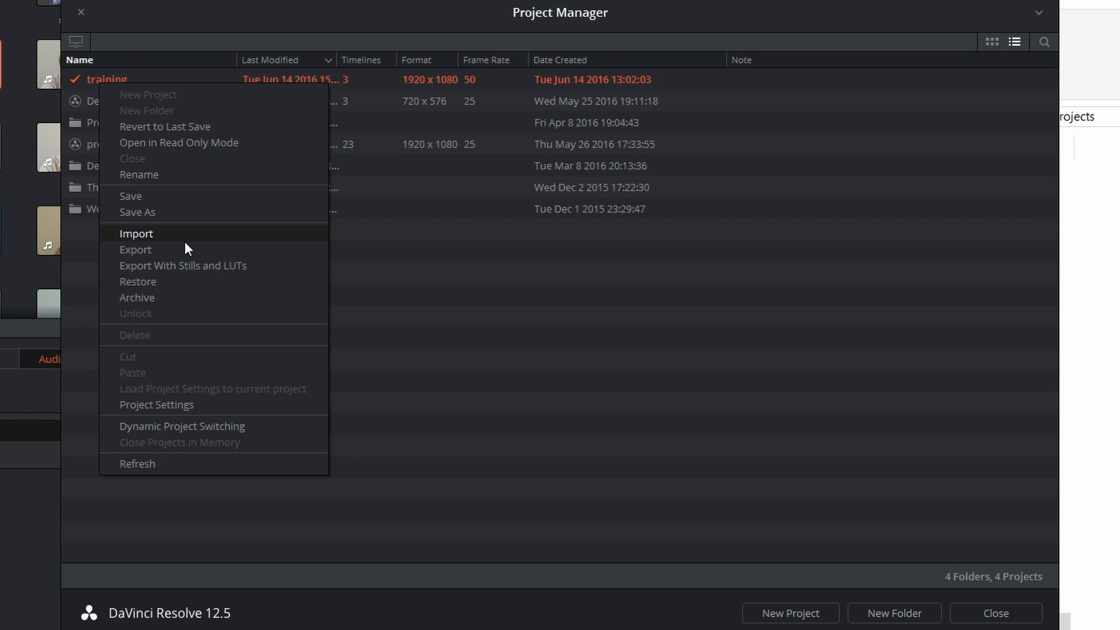
left_click(185, 249)
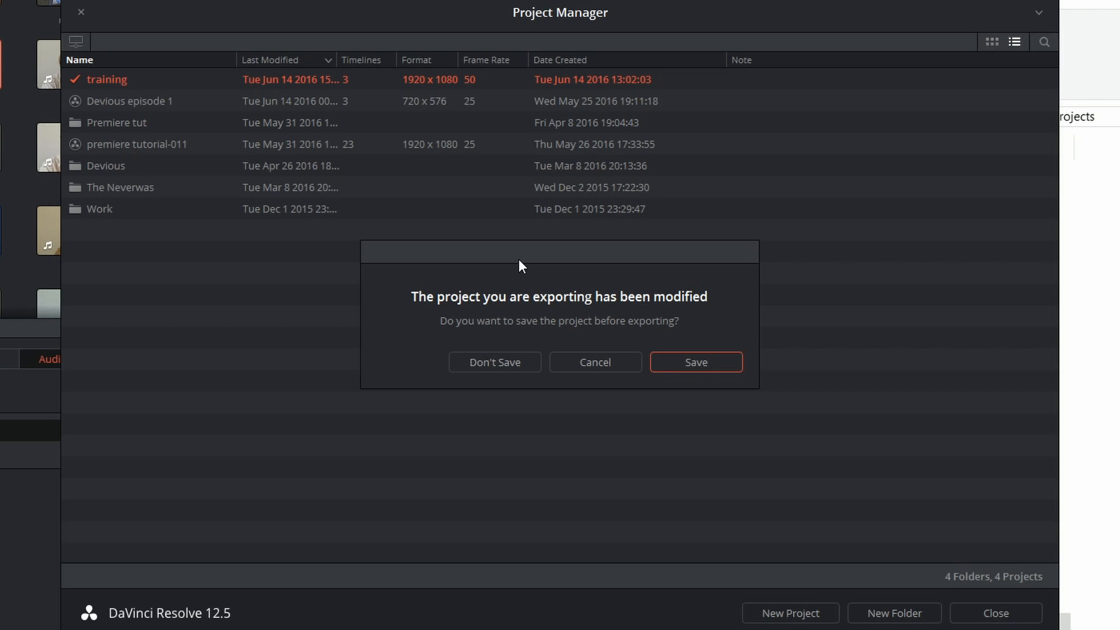
left_click(668, 362)
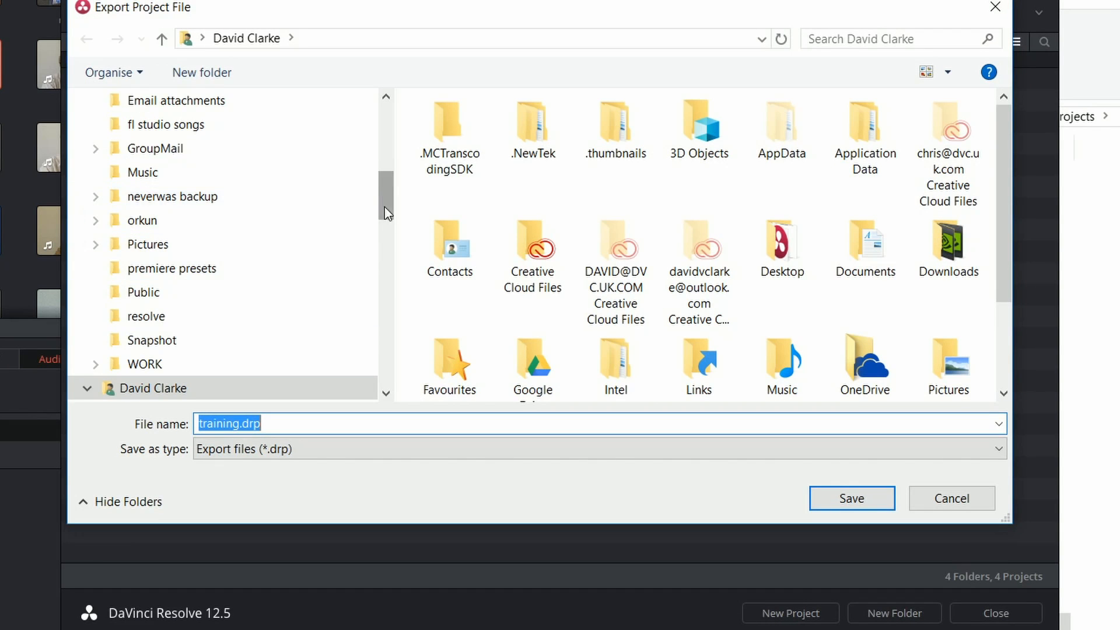
left_click_drag(385, 200, 385, 324)
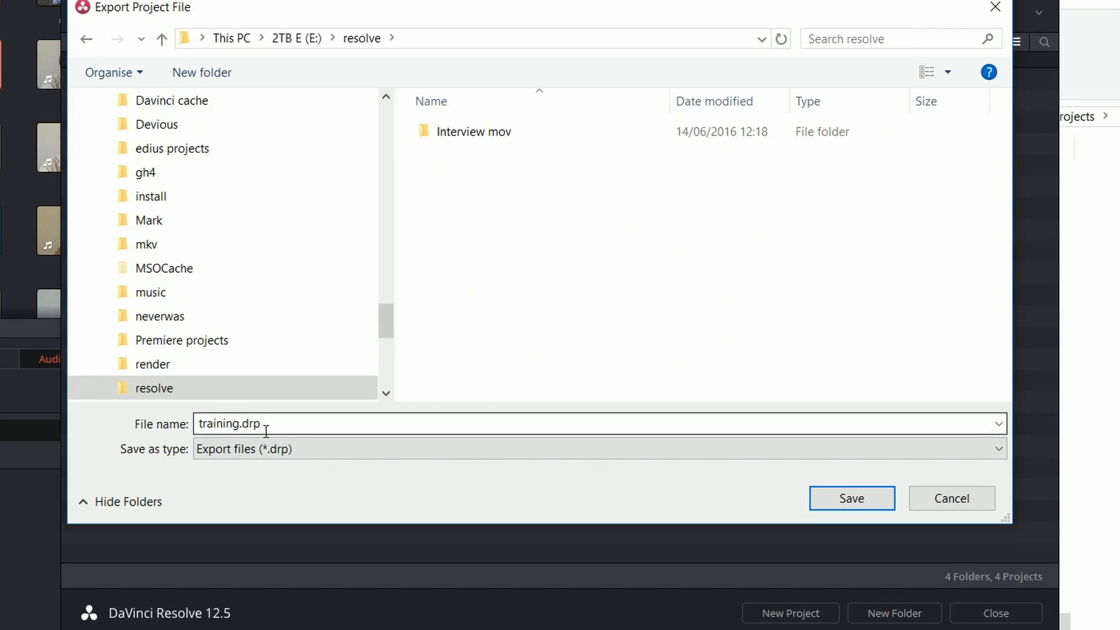
left_click(838, 500)
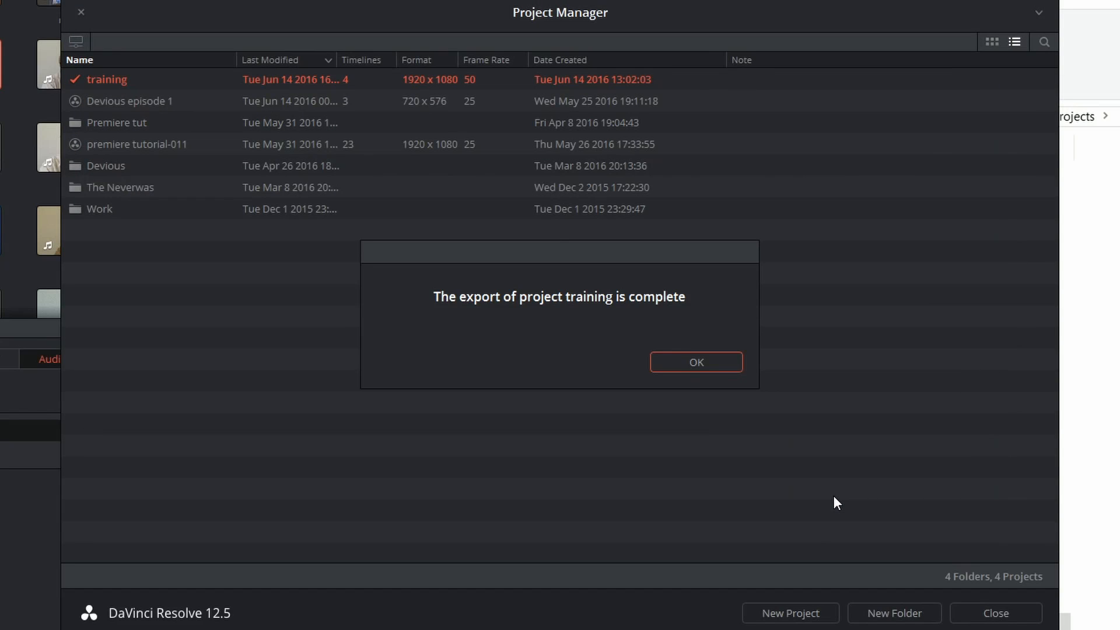
left_click(696, 363)
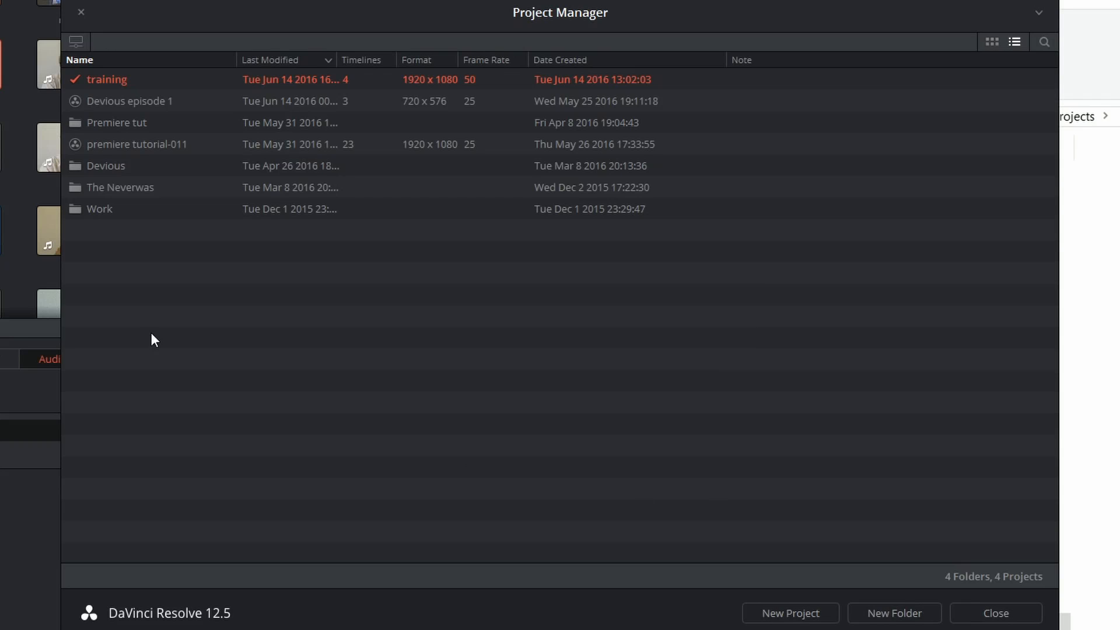
Import E:\resolve\training.drp as a new project named importeg project
right_click(481, 331)
left_click(556, 481)
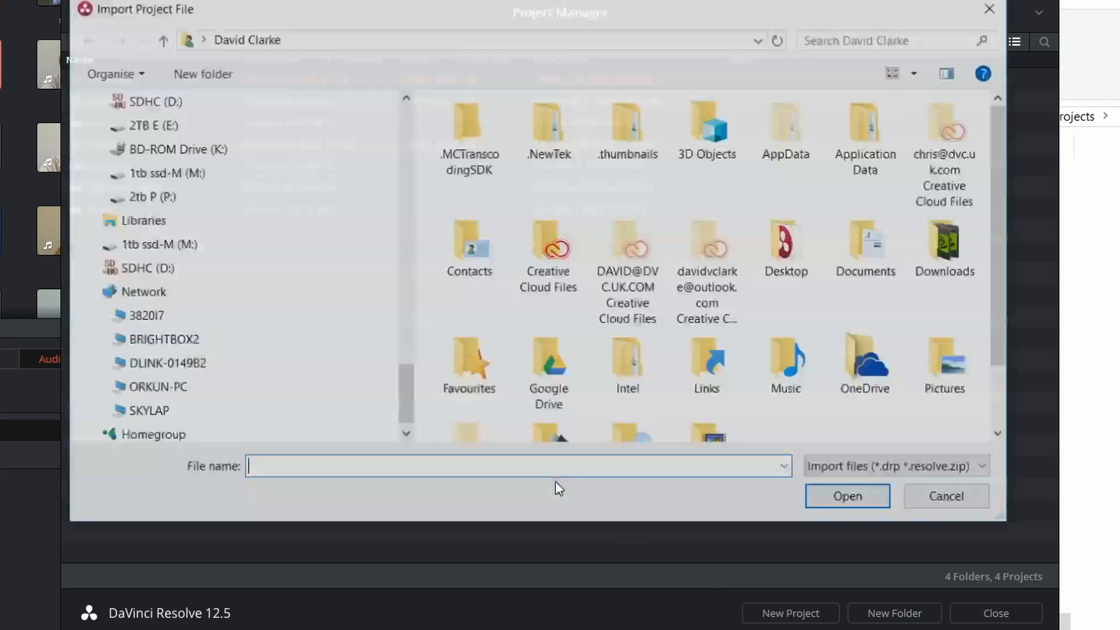
left_click(142, 125)
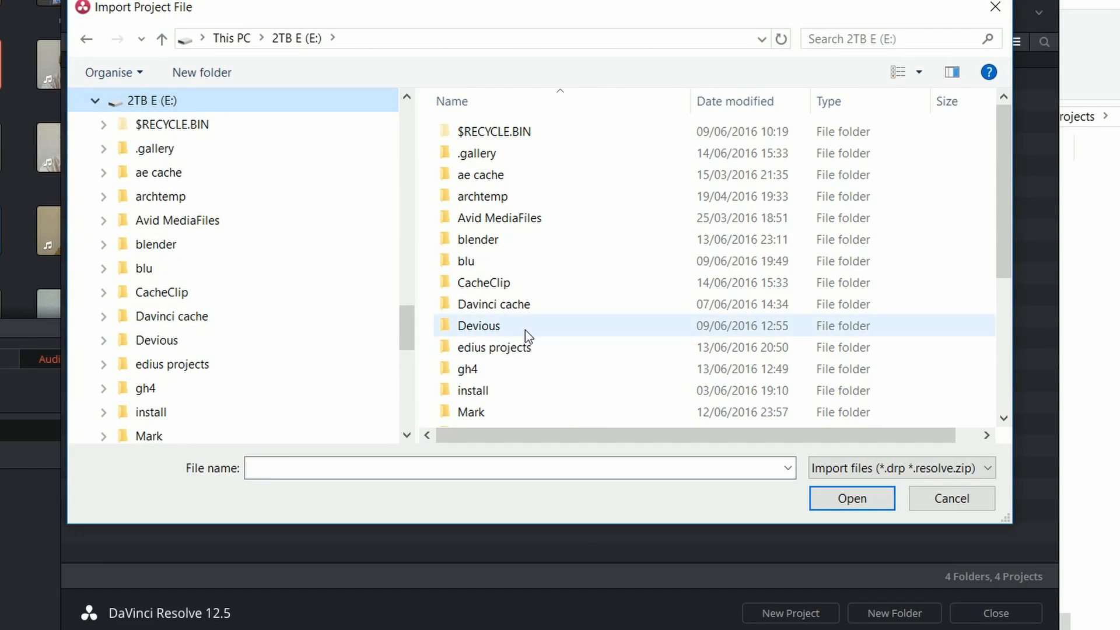
scroll(540, 355, "down", 3)
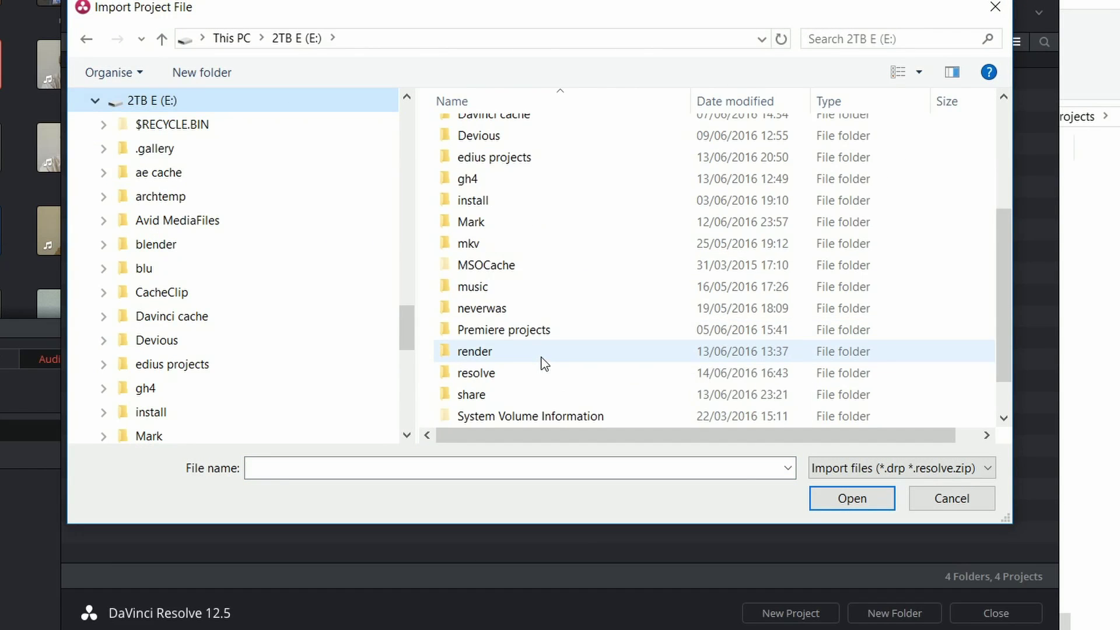
double_click(502, 372)
left_click(489, 153)
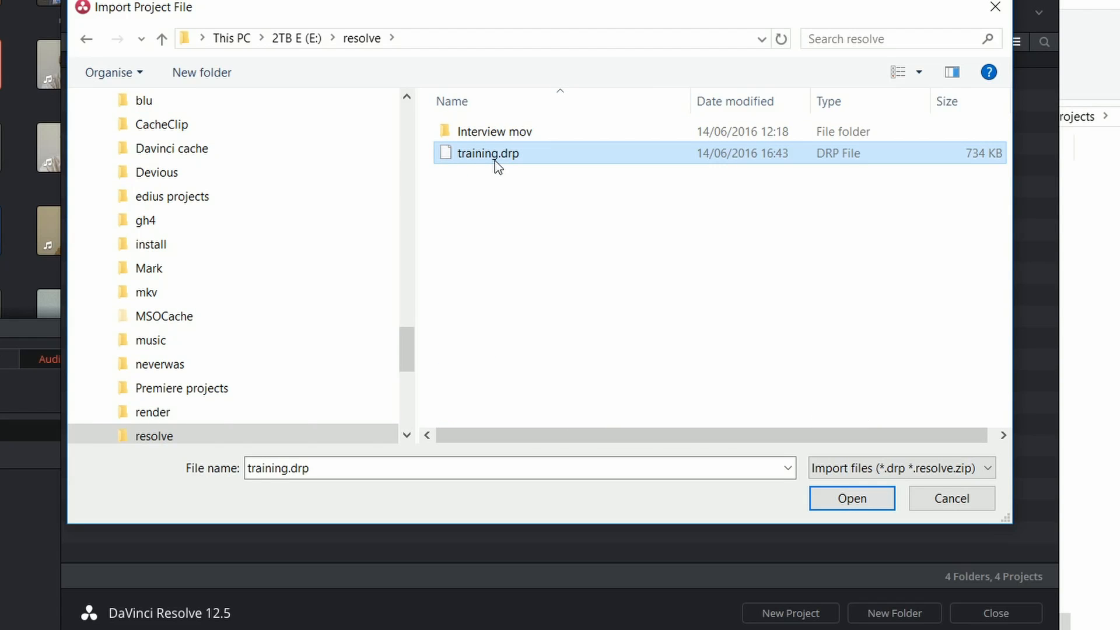
left_click(852, 498)
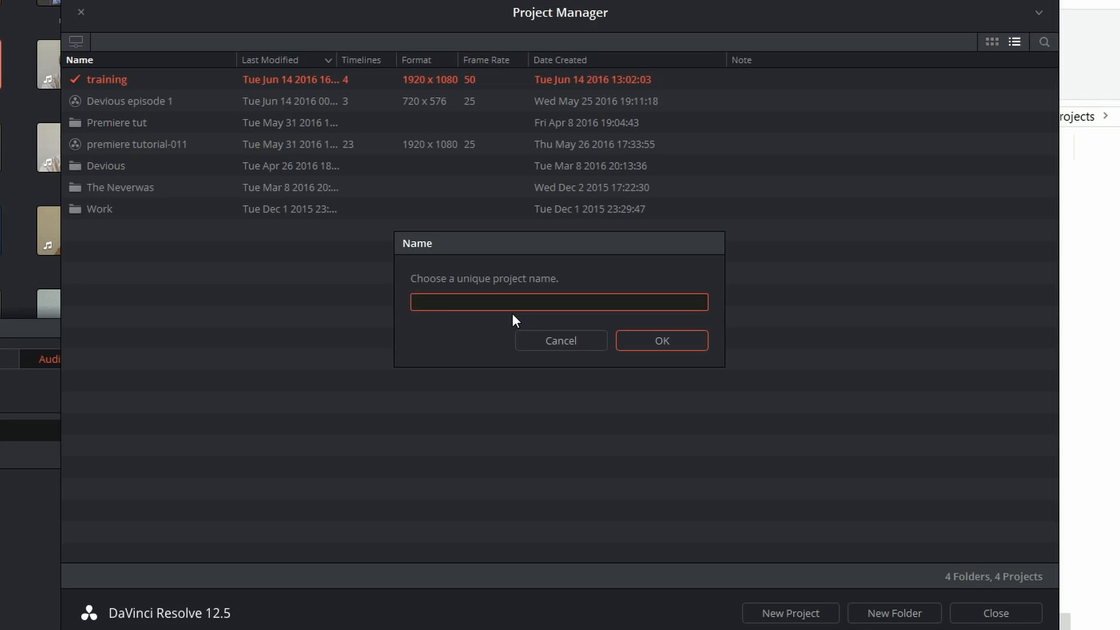
type("importeg project")
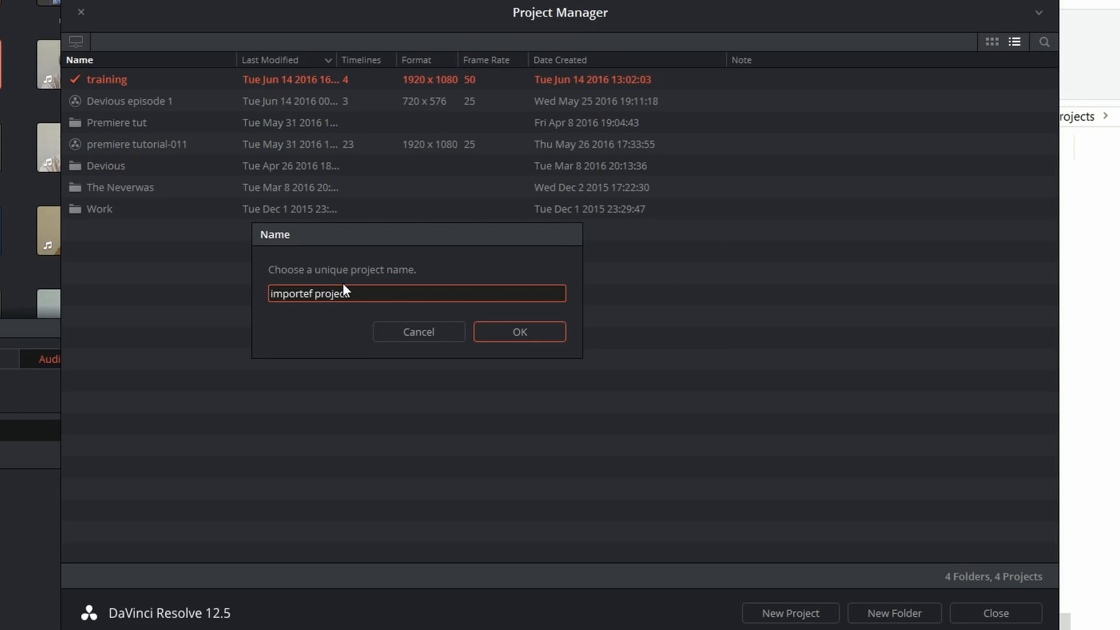
left_click(520, 332)
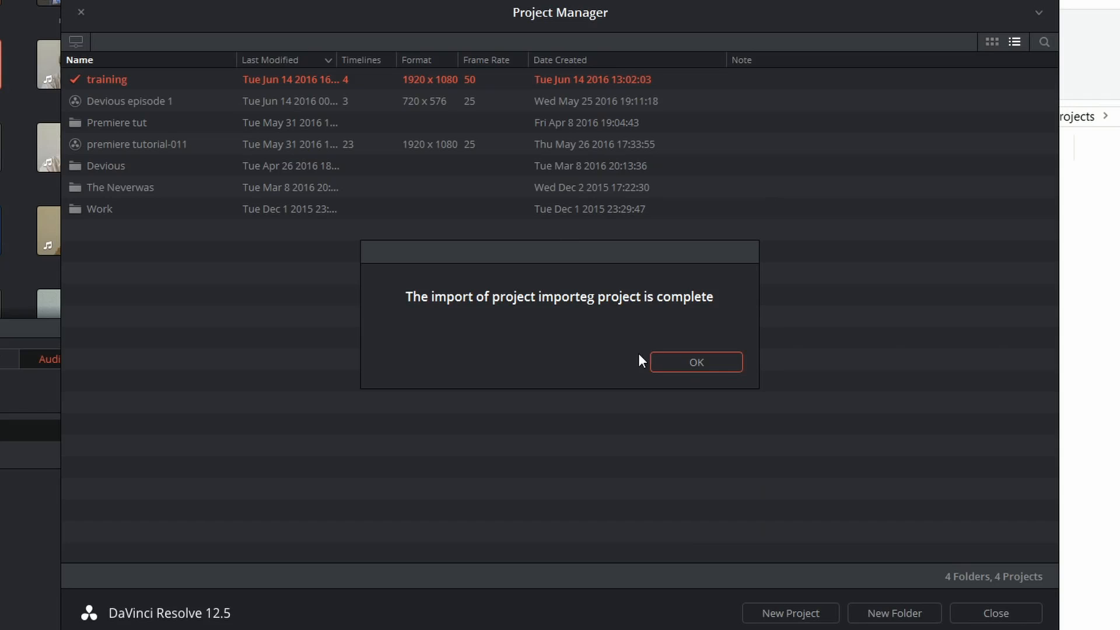
left_click(666, 363)
Open importeg project to view its timeline, then return to Project Manager
left_click(102, 83)
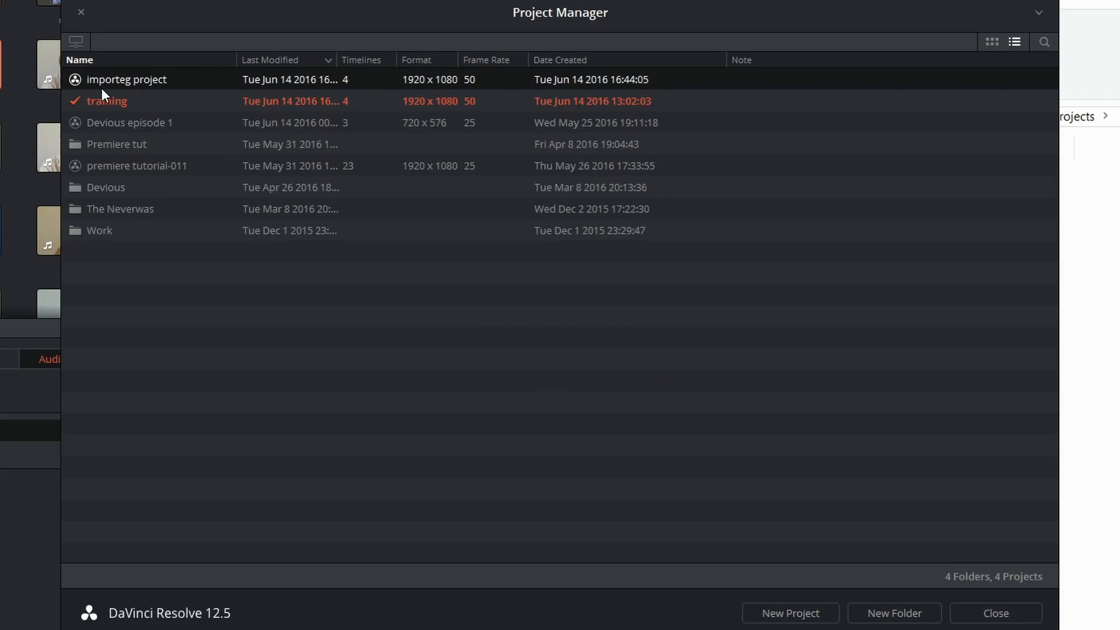
double_click(102, 83)
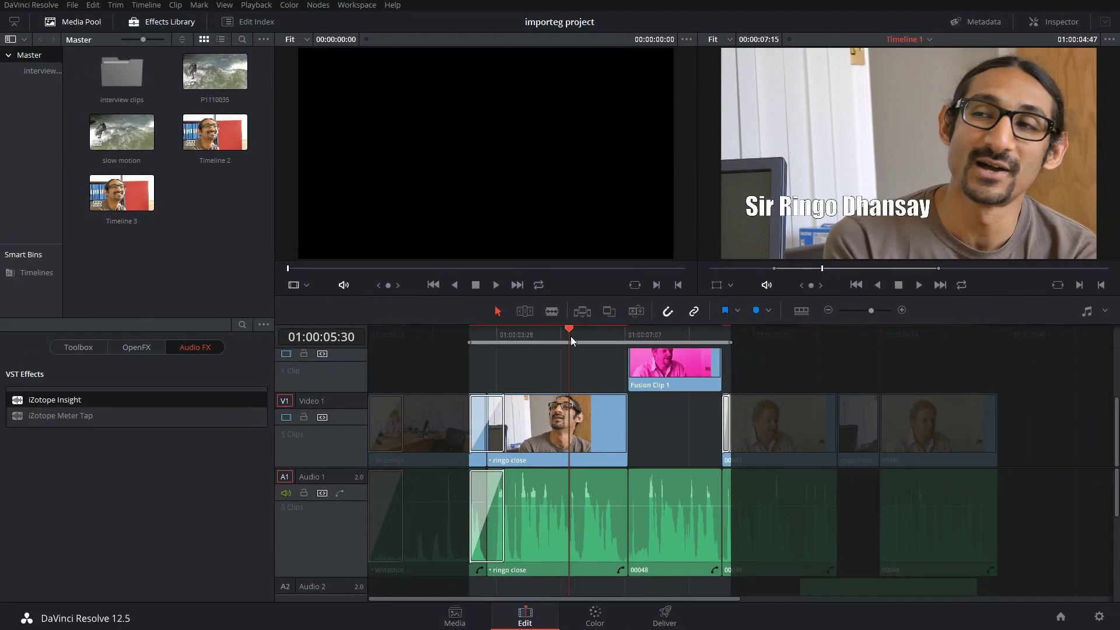
left_click_drag(571, 336, 567, 336)
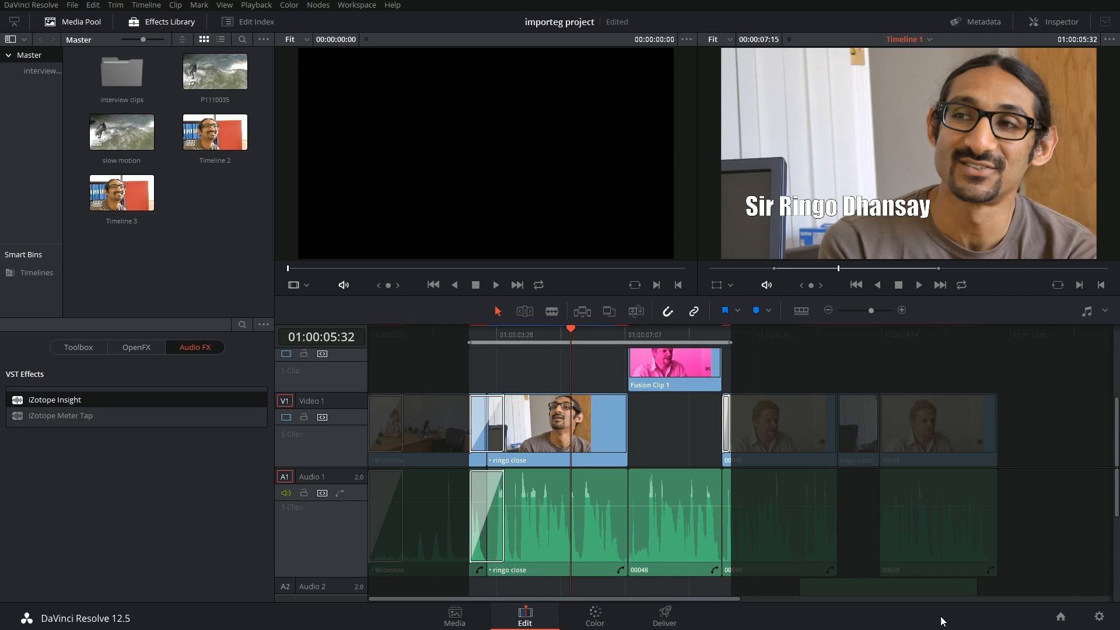
left_click(1062, 618)
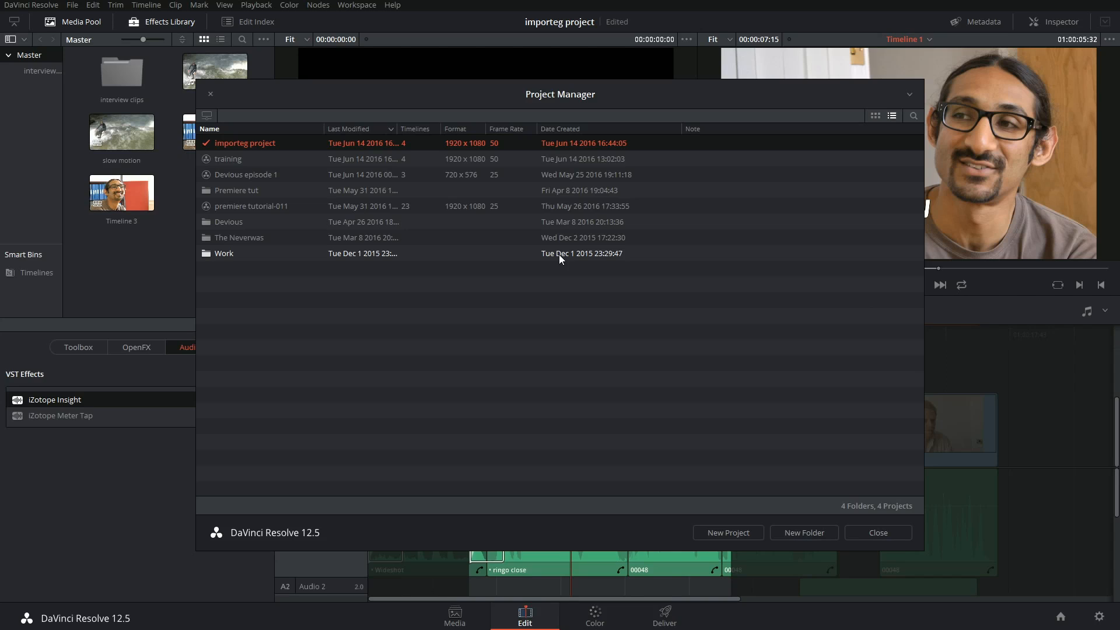
right_click(245, 203)
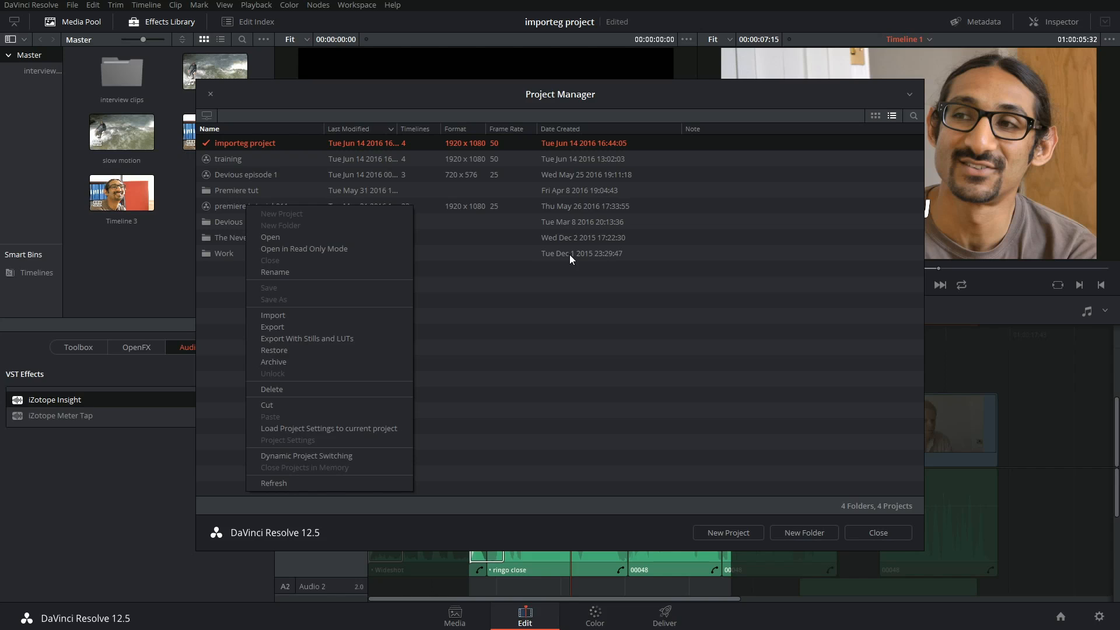
In Project Settings > Auto Save, list backups and select an earlier premiere tutorial-012 backup
left_click(871, 532)
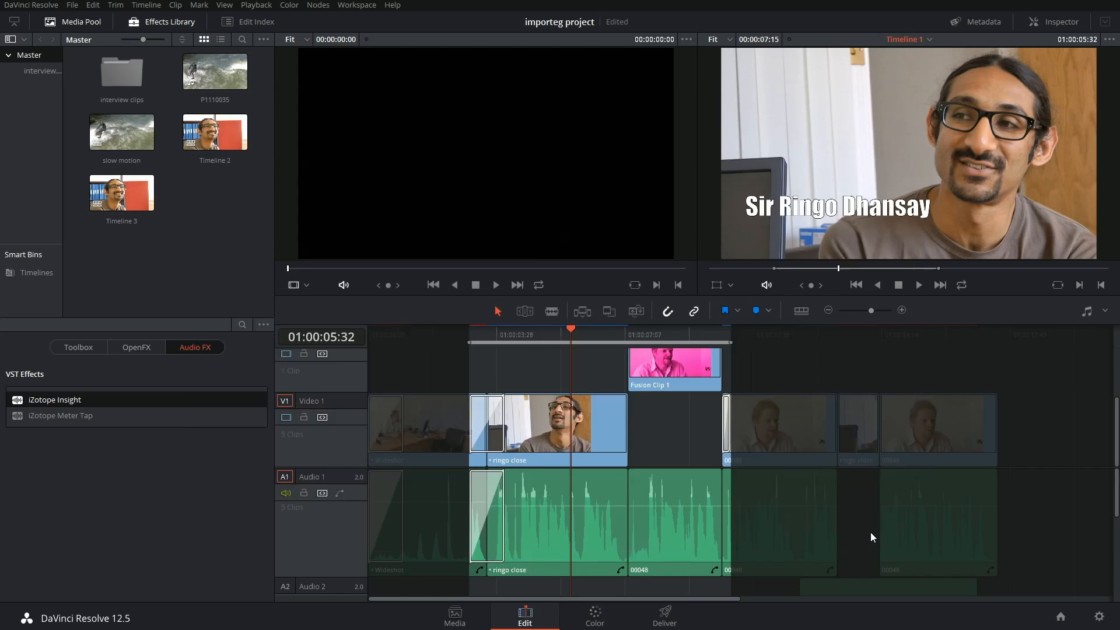
left_click(1100, 617)
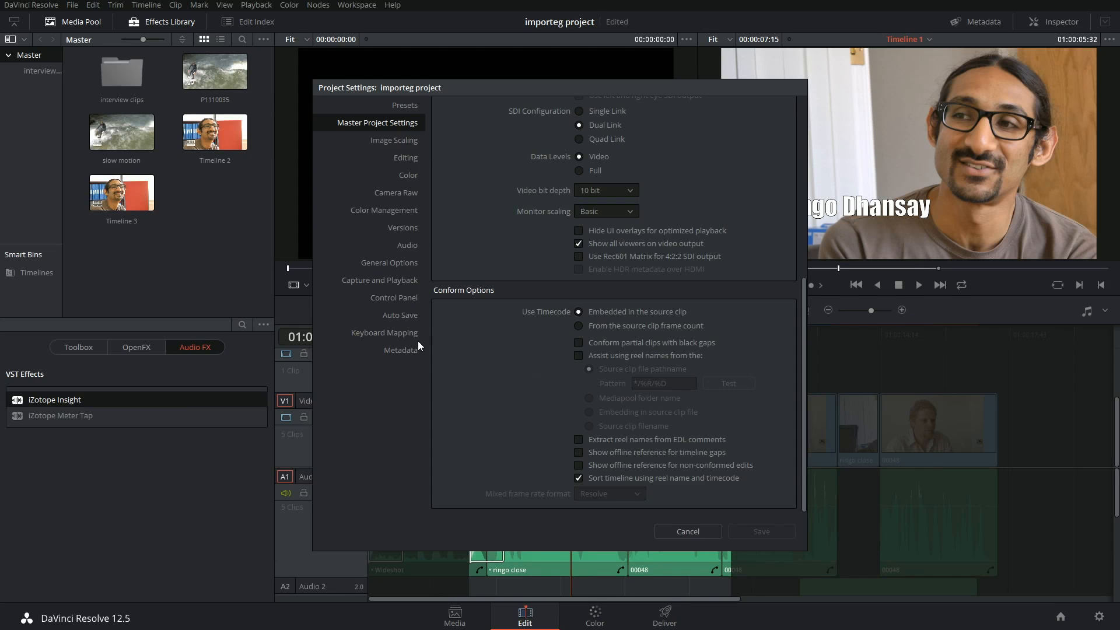
left_click(396, 316)
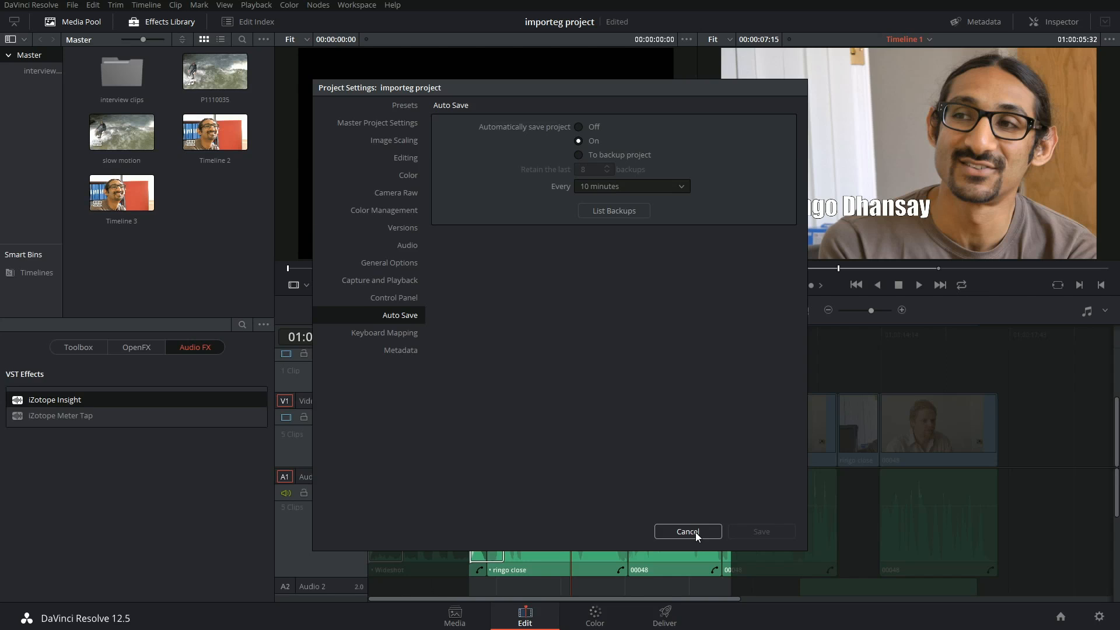
left_click(623, 211)
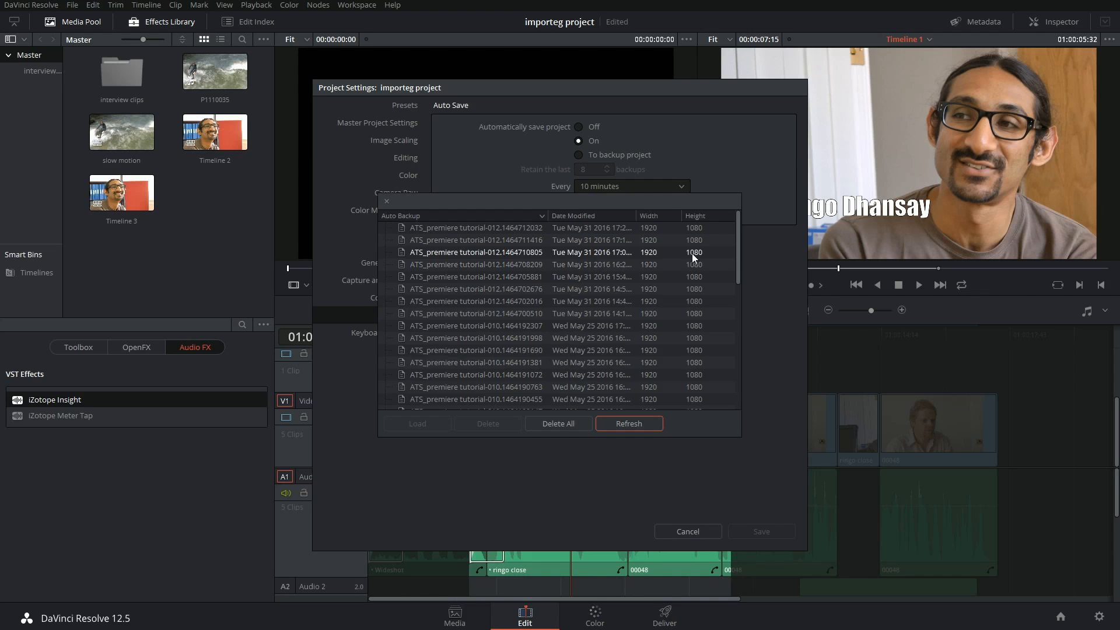
mouse_move(737, 260)
left_mouse_down()
mouse_move(737, 329)
mouse_move(738, 229)
left_mouse_up()
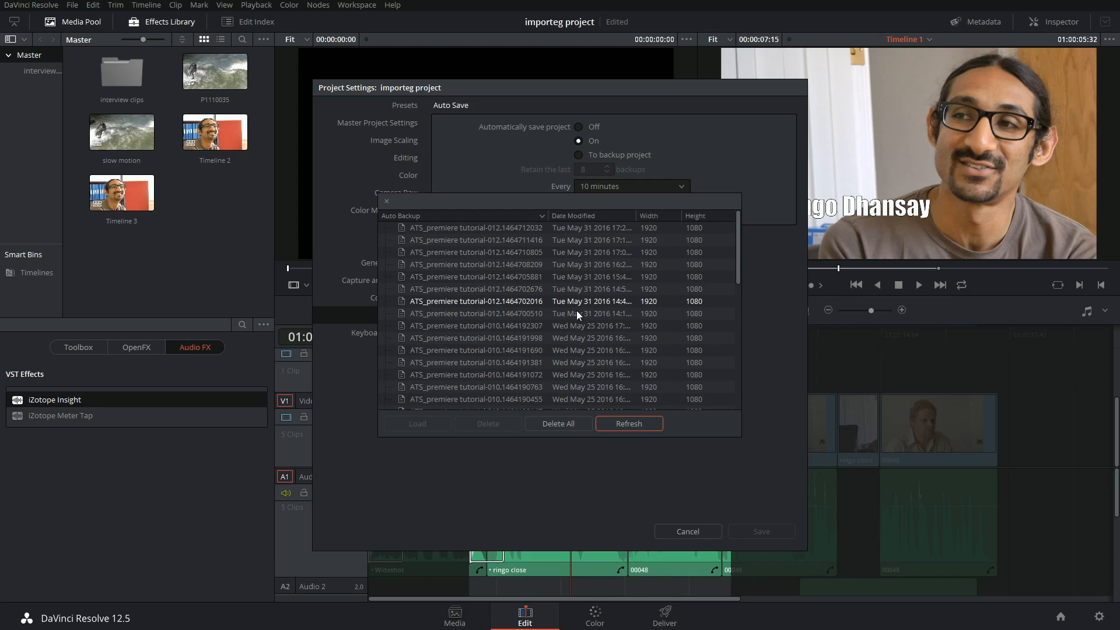
left_click(448, 251)
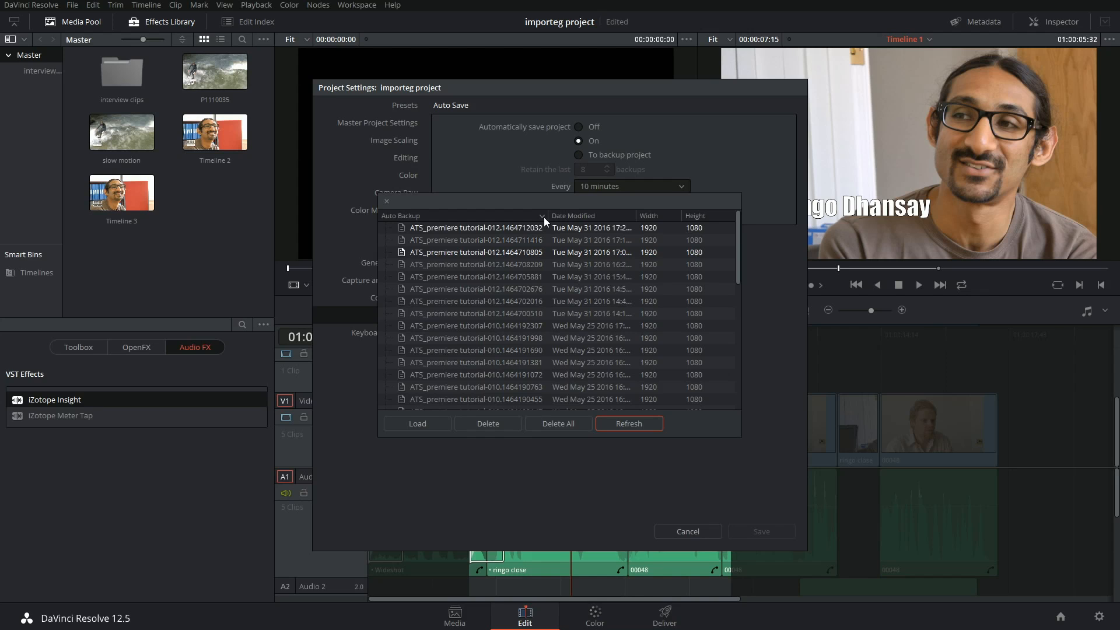
In Explorer's resolve folder, rename Interview mov, hitting and dismissing the Folder In Use warning
key("alt+Tab")
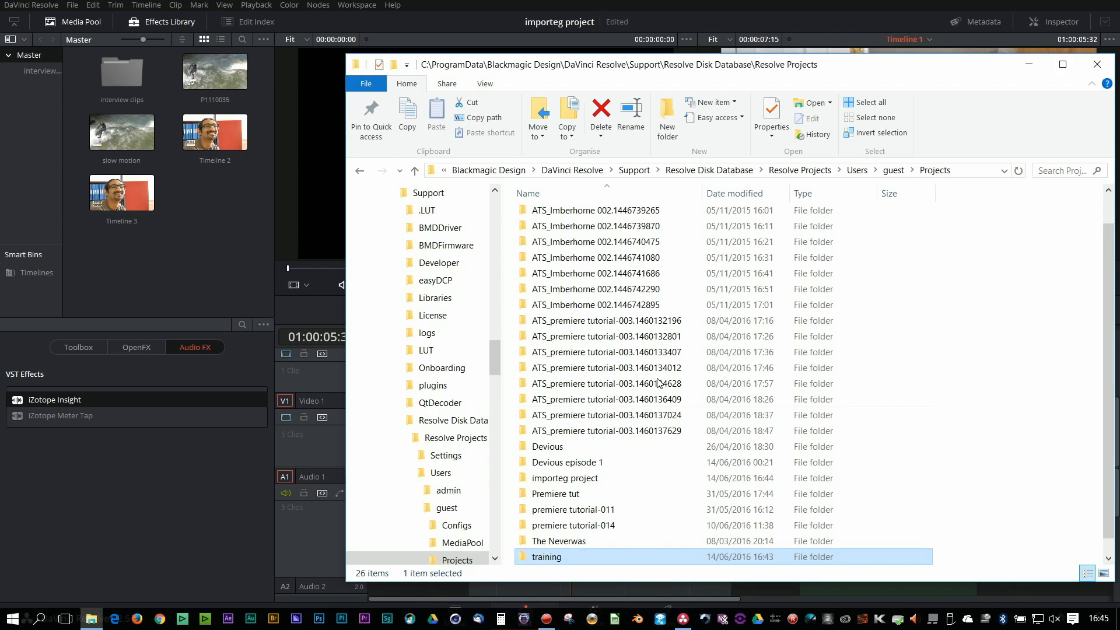
left_click_drag(489, 449, 492, 526)
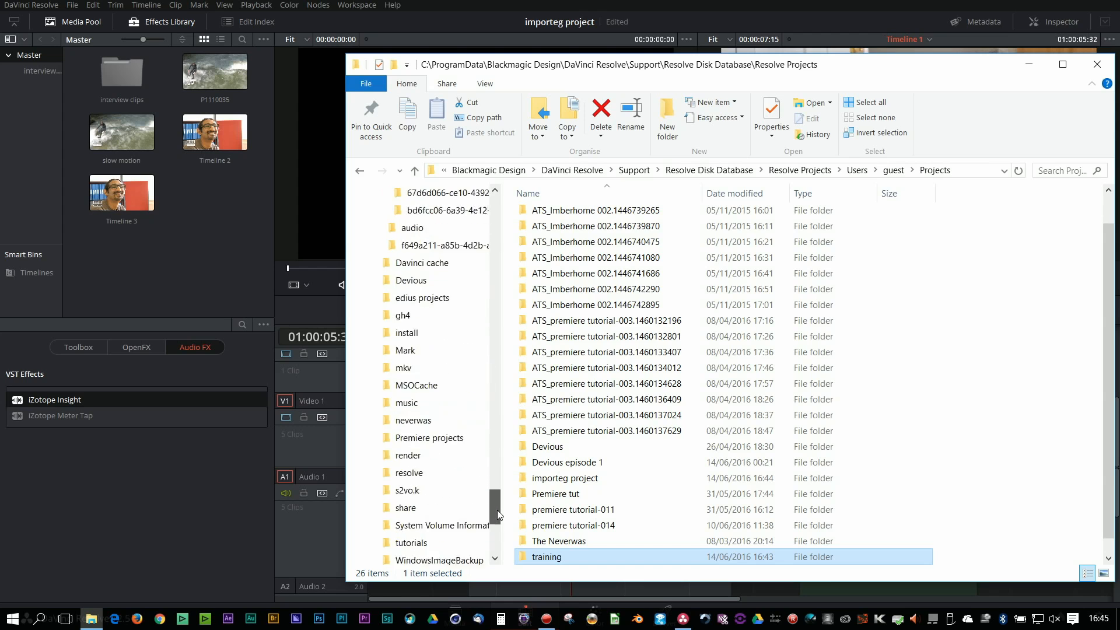
left_click(415, 448)
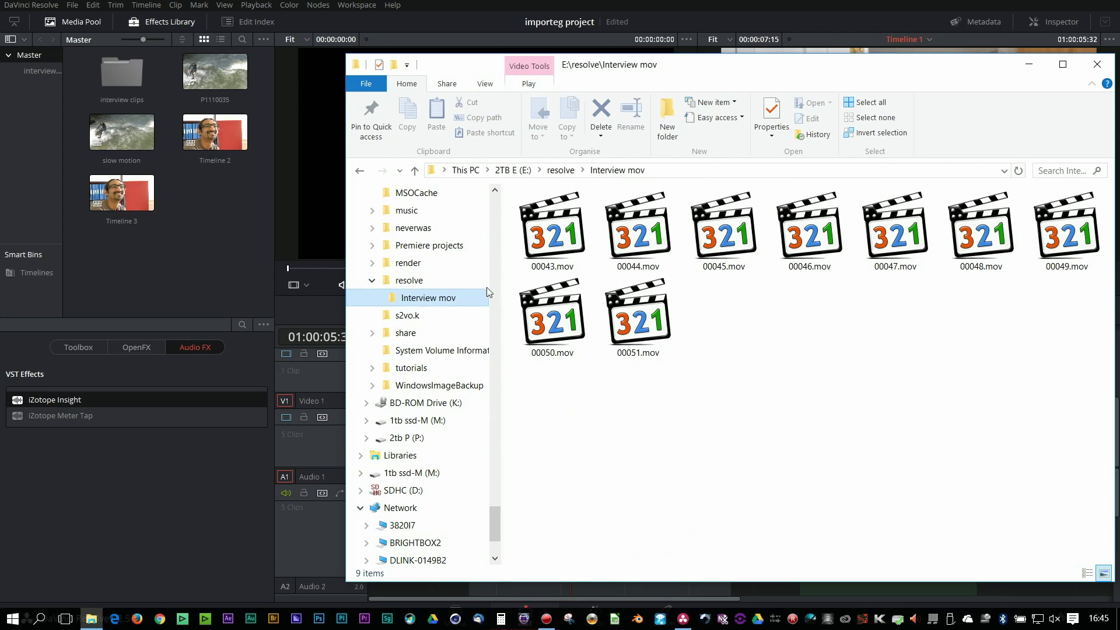
left_click(565, 169)
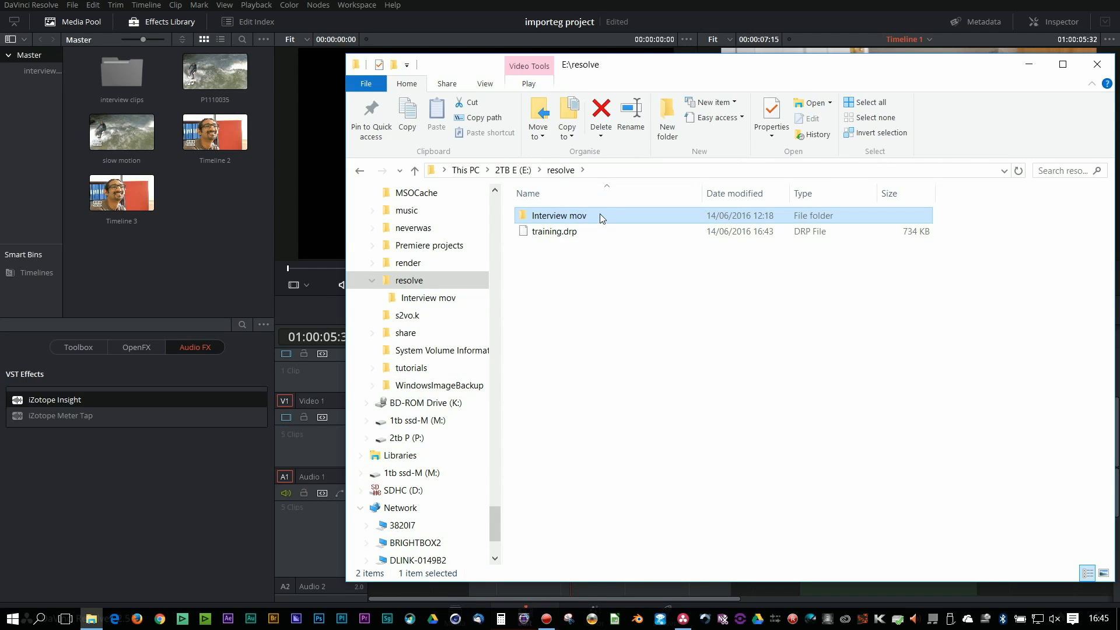
left_click(560, 216)
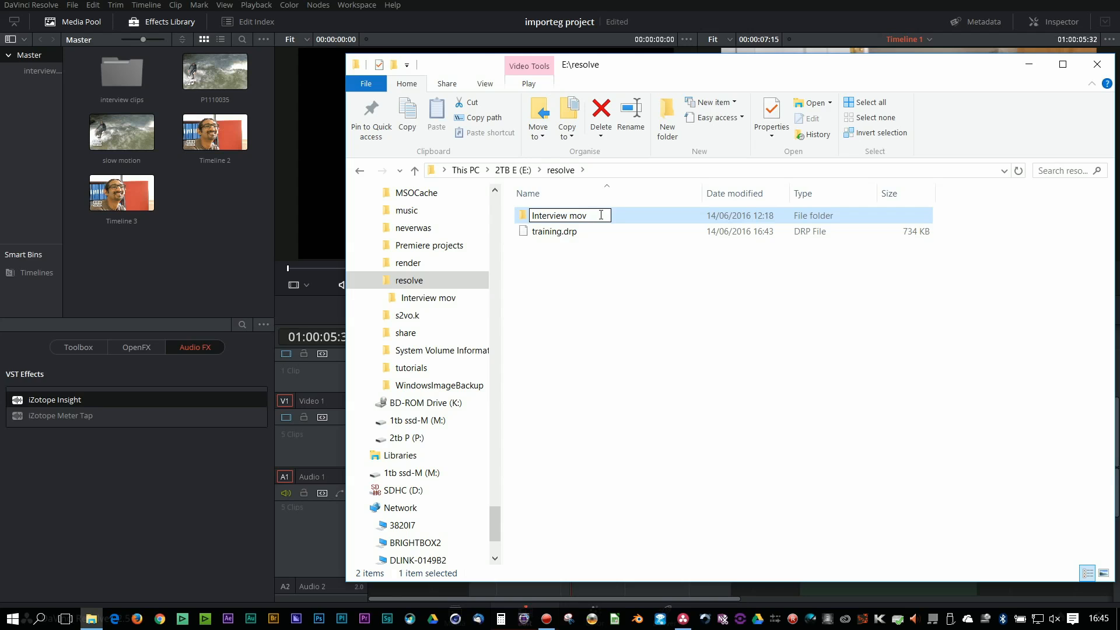
type("2")
key("Return")
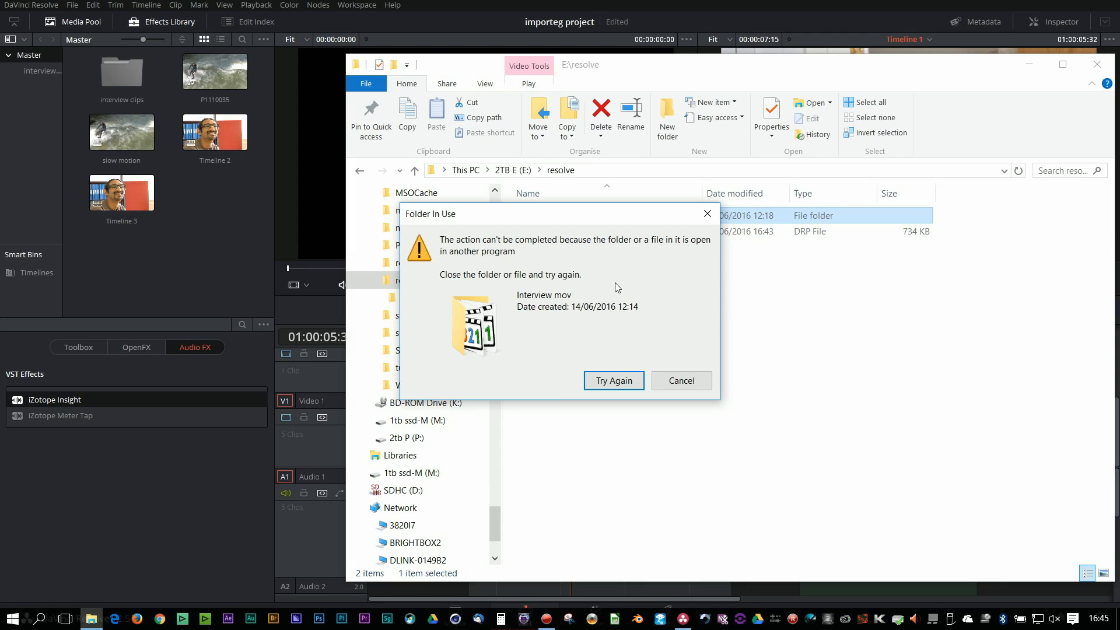
left_click(894, 23)
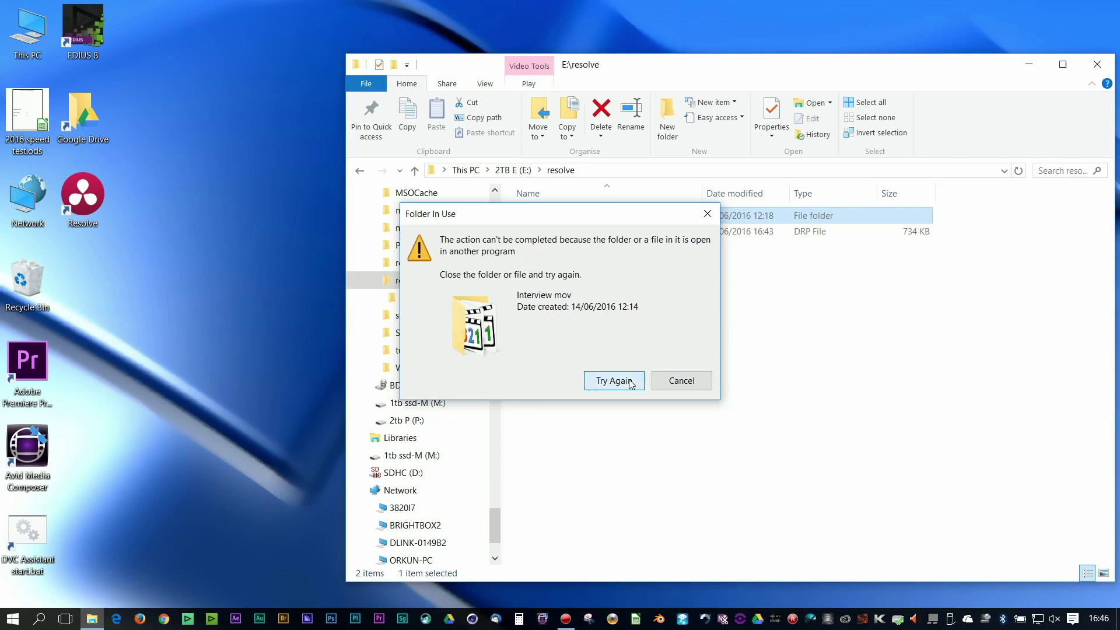
Rename the folder to Interview mov xxx and relaunch DaVinci Resolve
left_click(607, 381)
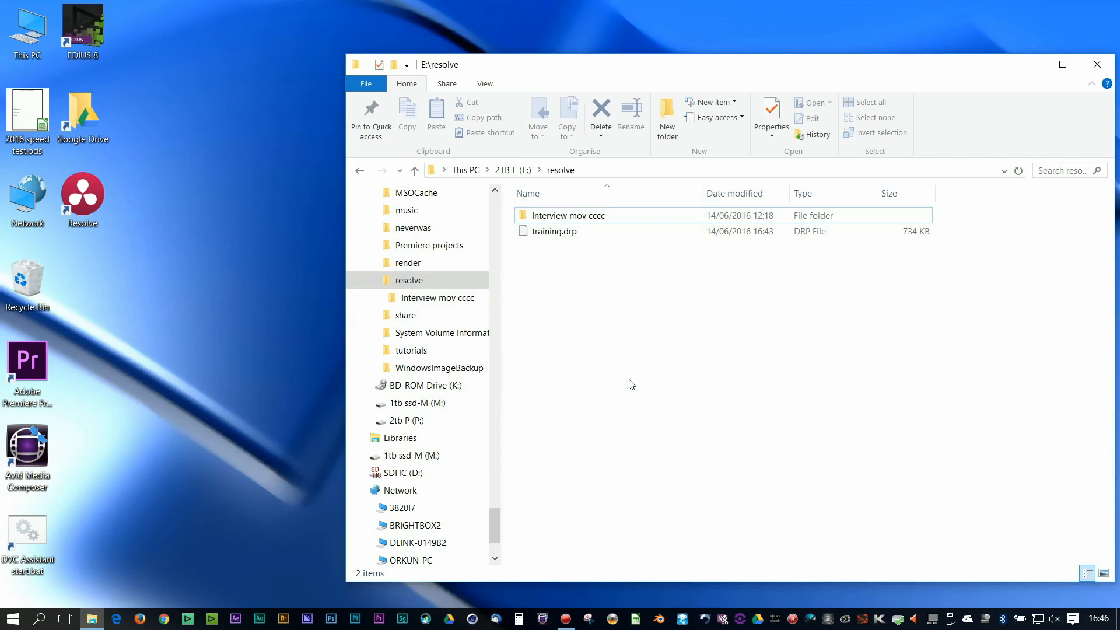
left_click(564, 216)
type("xxx")
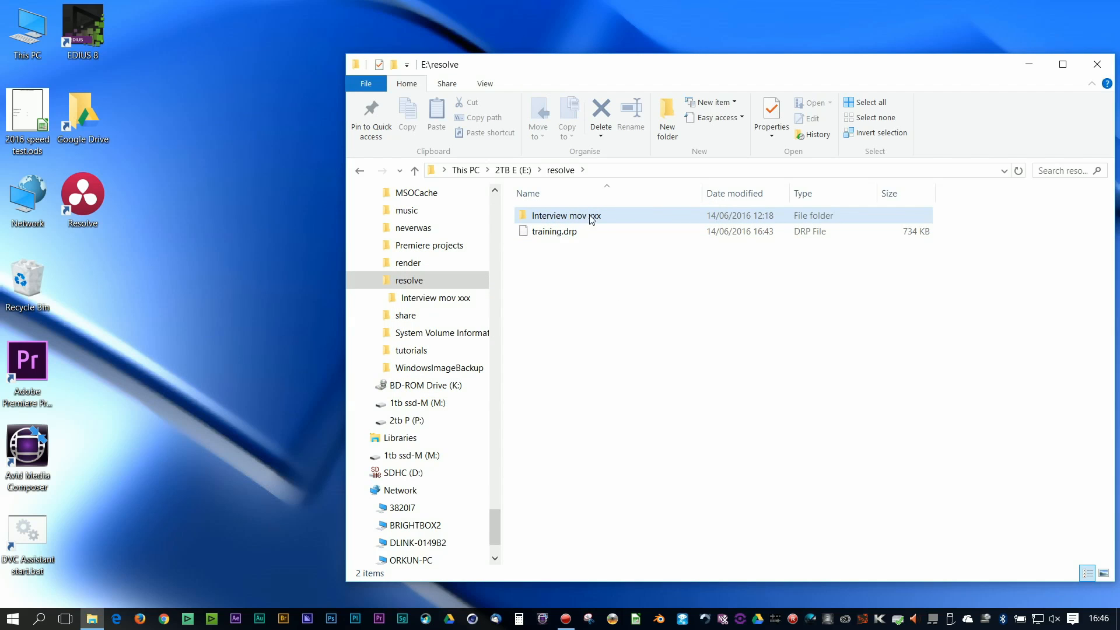
left_click(585, 276)
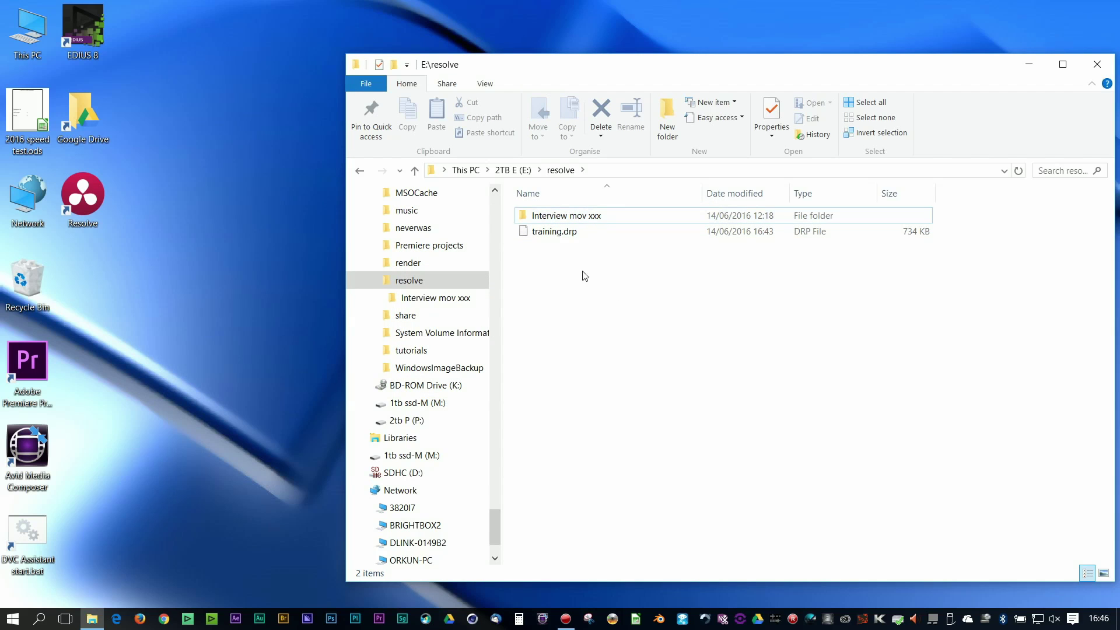
left_click(83, 197)
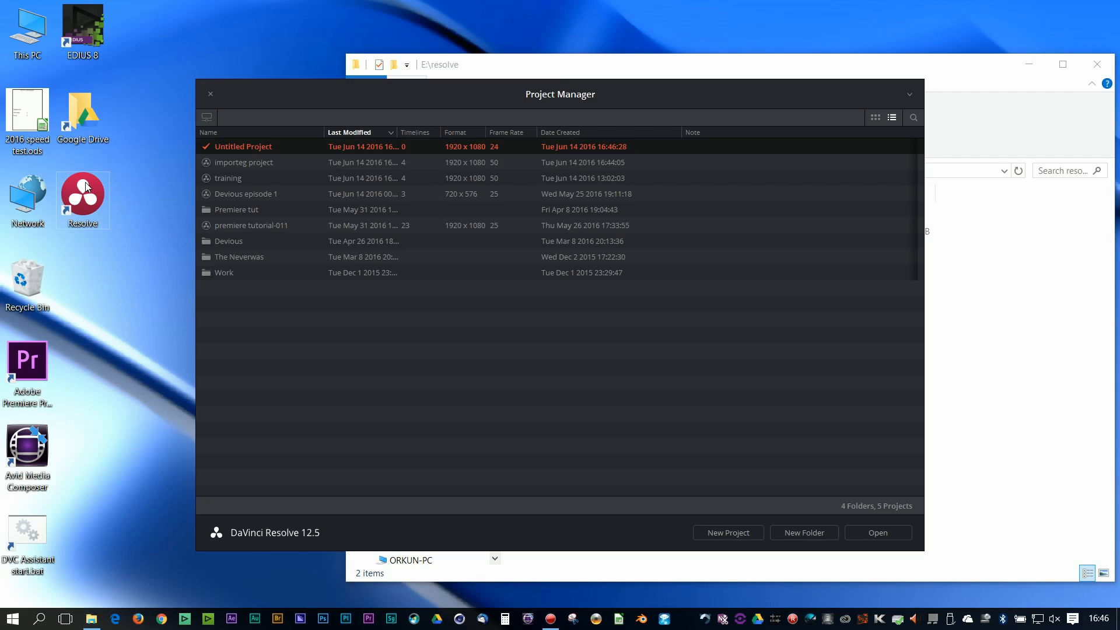
Open the training project and scrub through the timeline to check its clips
left_click(227, 179)
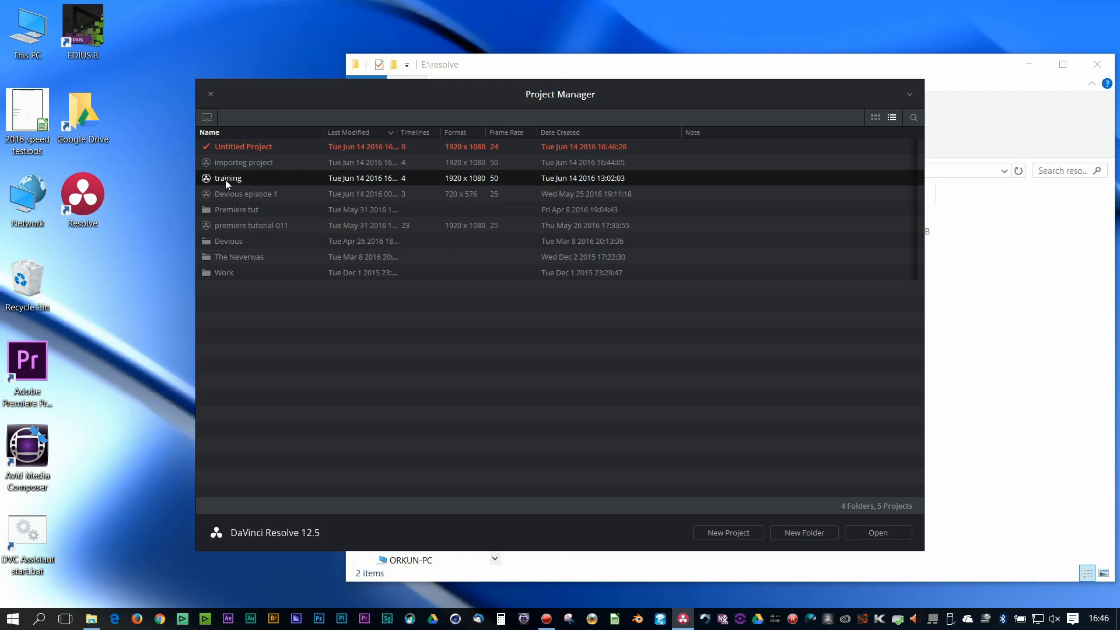
double_click(224, 179)
left_click(526, 616)
left_click(540, 341)
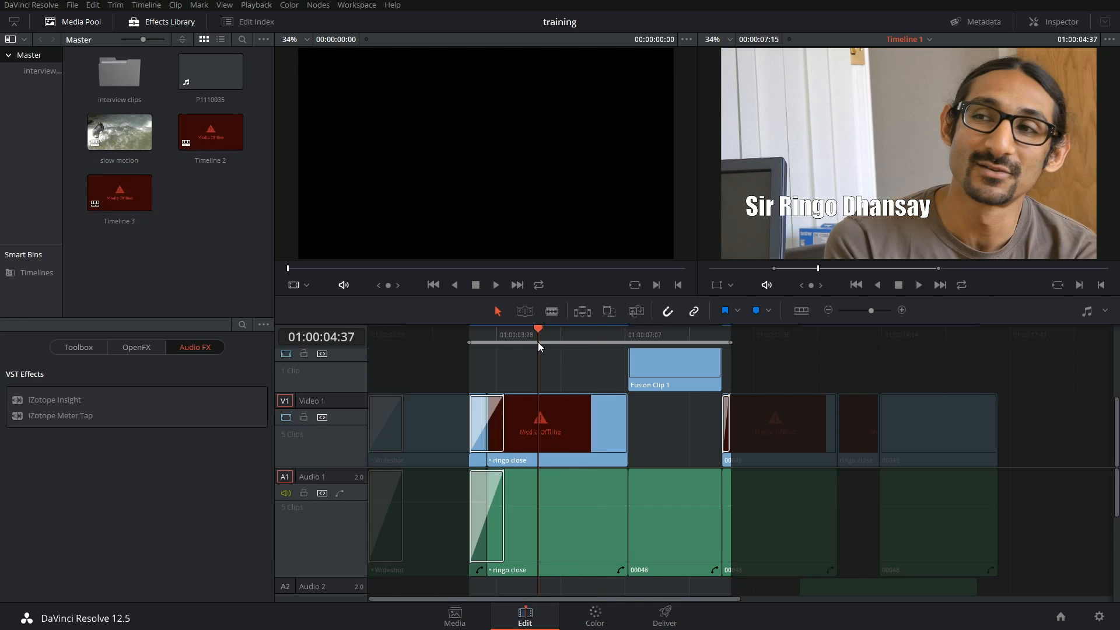
left_click(799, 341)
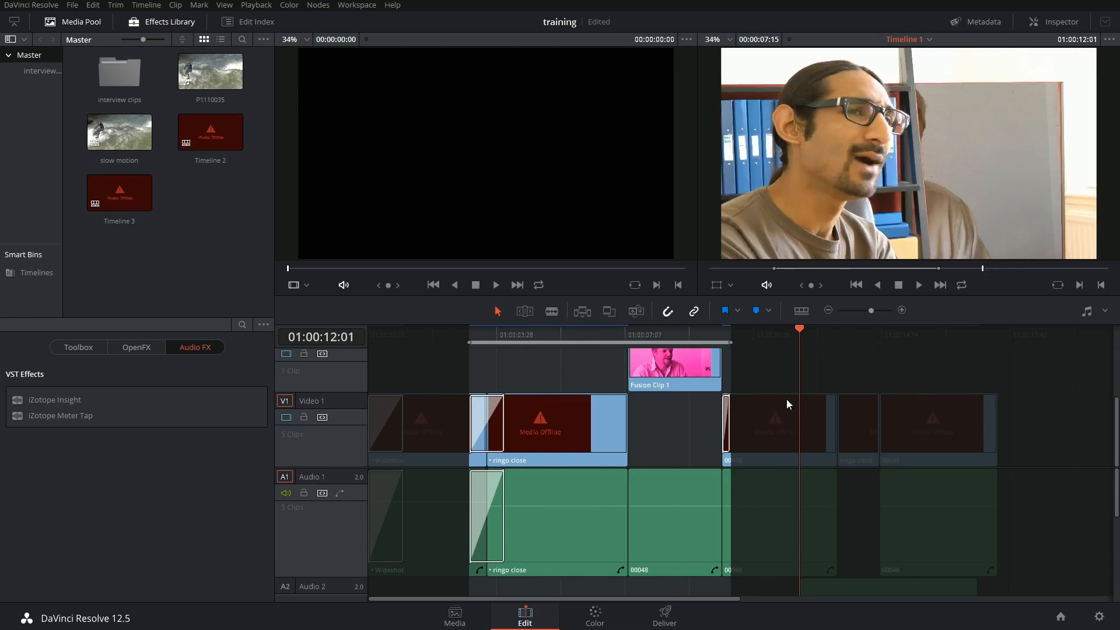
left_click(613, 340)
left_click(799, 341)
mouse_move(801, 397)
left_mouse_down()
mouse_move(844, 410)
mouse_move(576, 429)
left_mouse_up()
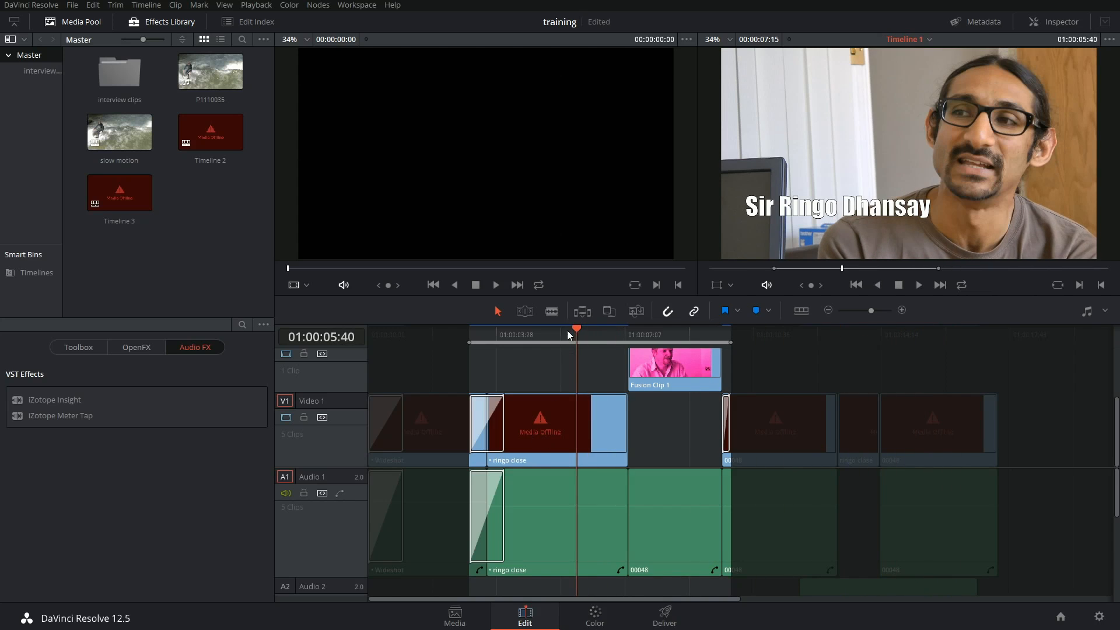
left_click_drag(576, 336, 558, 335)
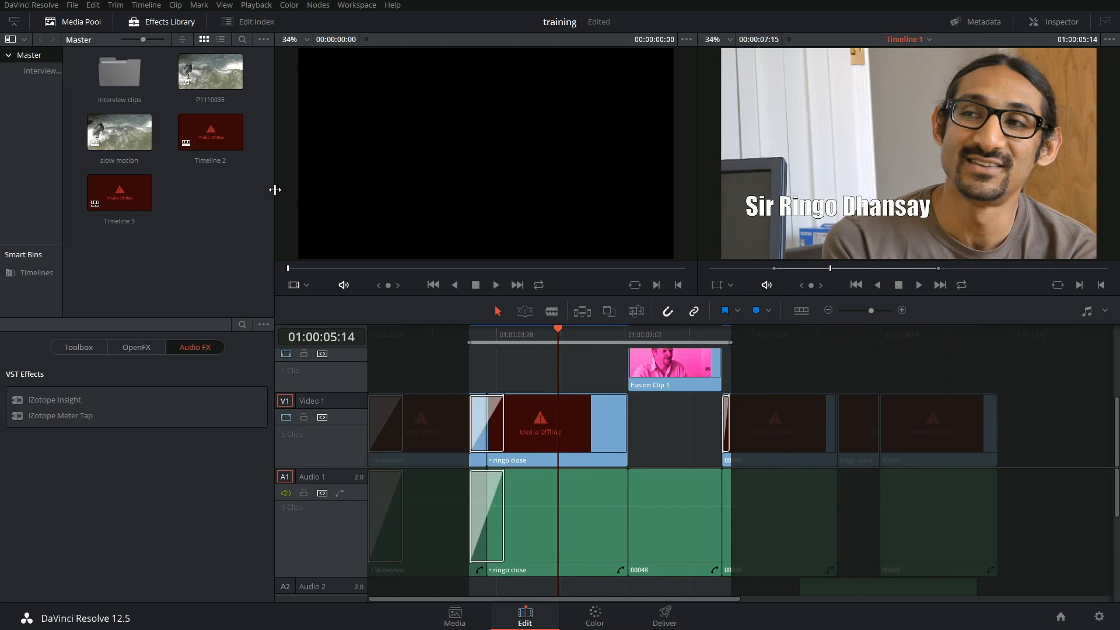
Delete all render cache via Playback, leaving the interview clips showing Media Offline
left_click(263, 12)
mouse_move(287, 73)
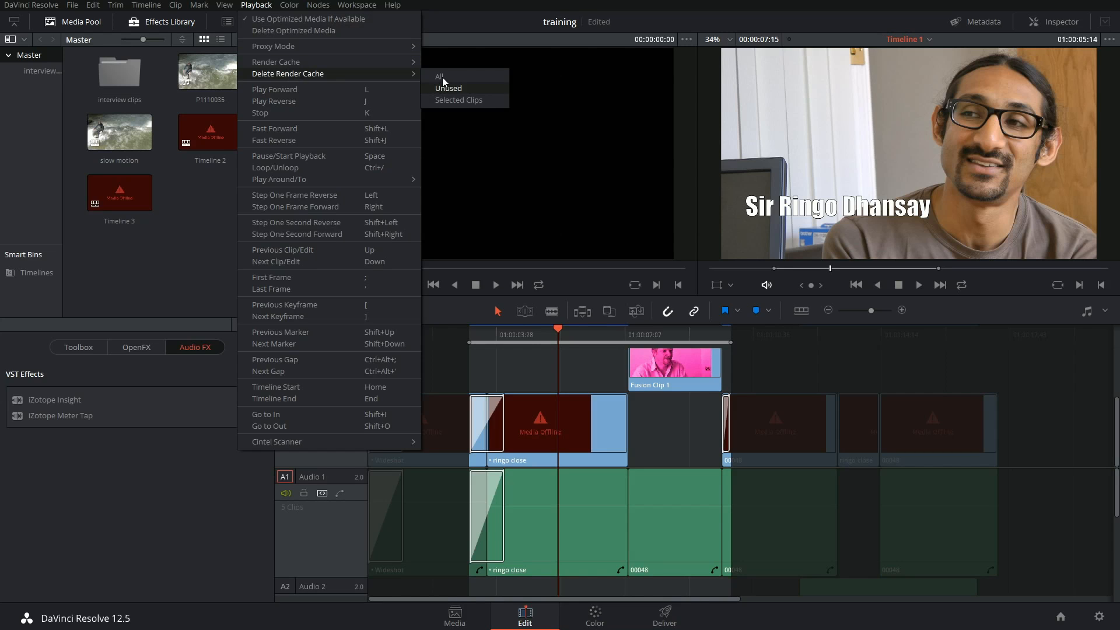
left_click(442, 81)
left_click(663, 351)
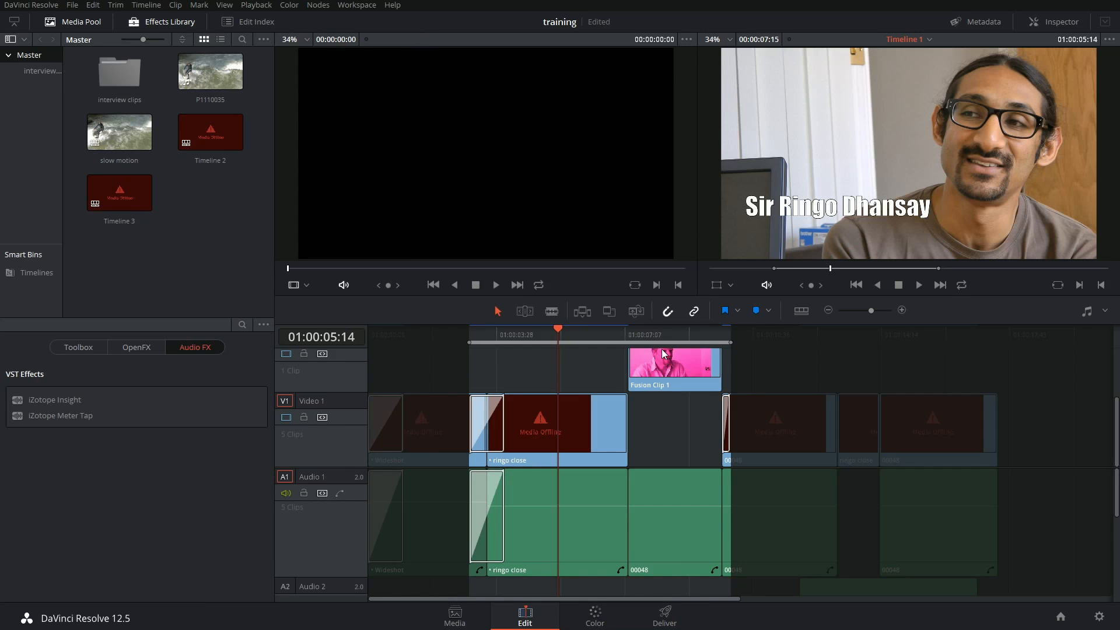
mouse_move(664, 337)
left_mouse_down()
mouse_move(567, 342)
mouse_move(570, 368)
left_mouse_up()
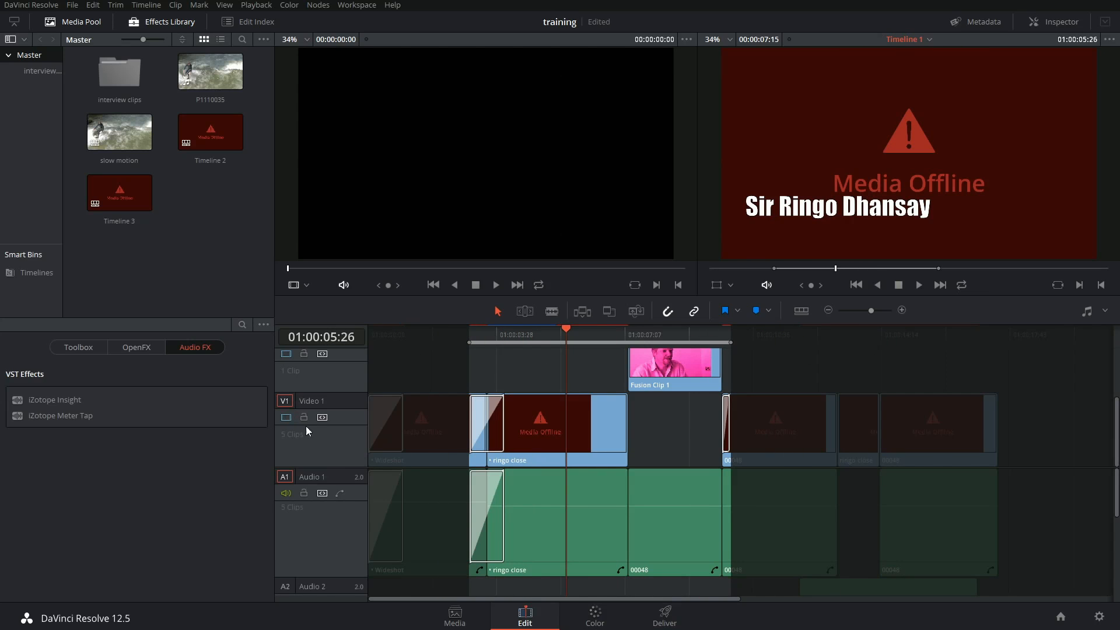
On the Media page, select all offline interview clips in thumbnail view and choose Change Source Folder
left_click(455, 617)
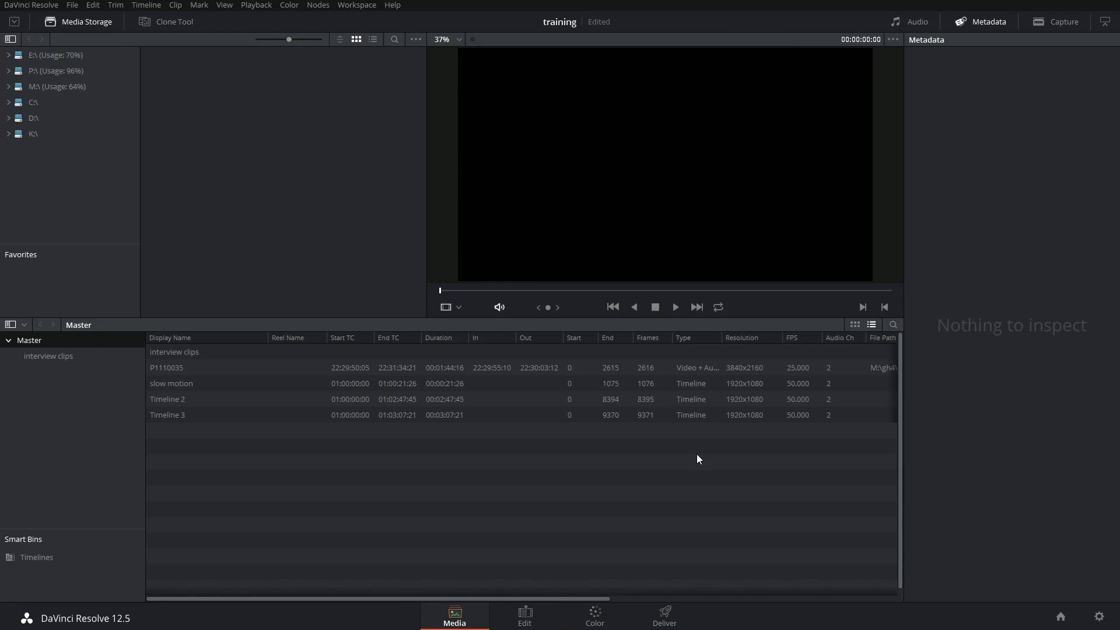
left_click(87, 359)
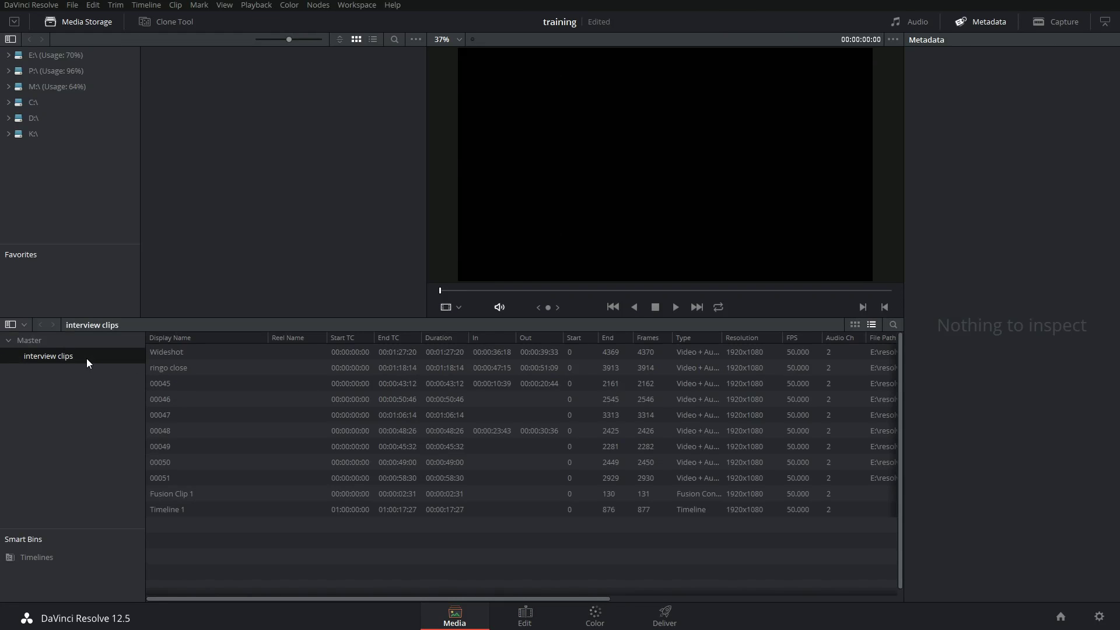
left_click(855, 325)
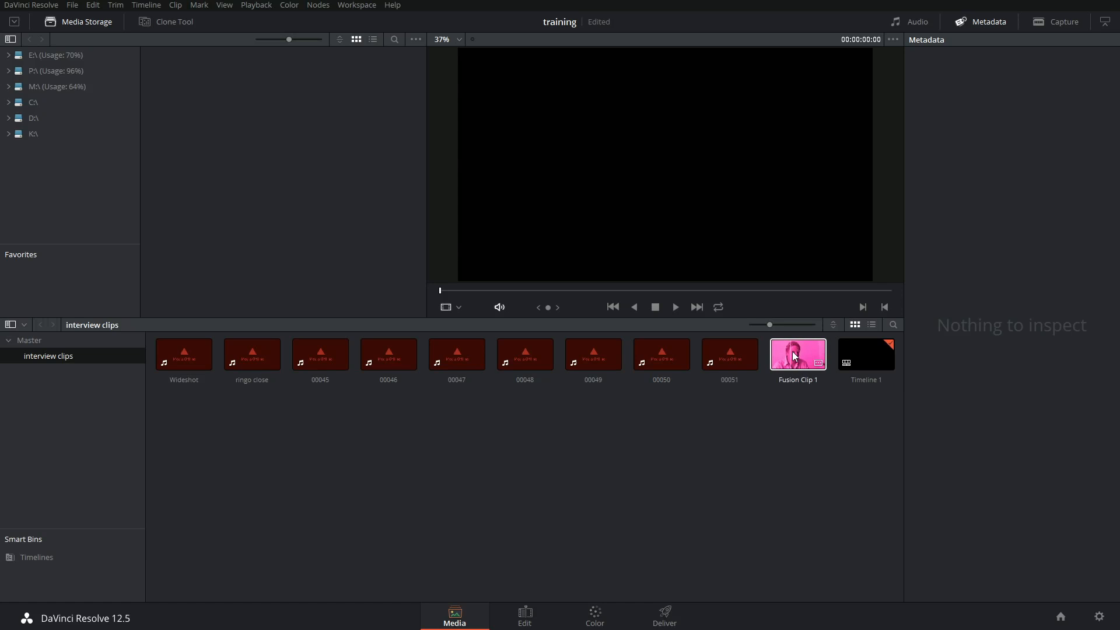
left_click_drag(738, 420, 181, 364)
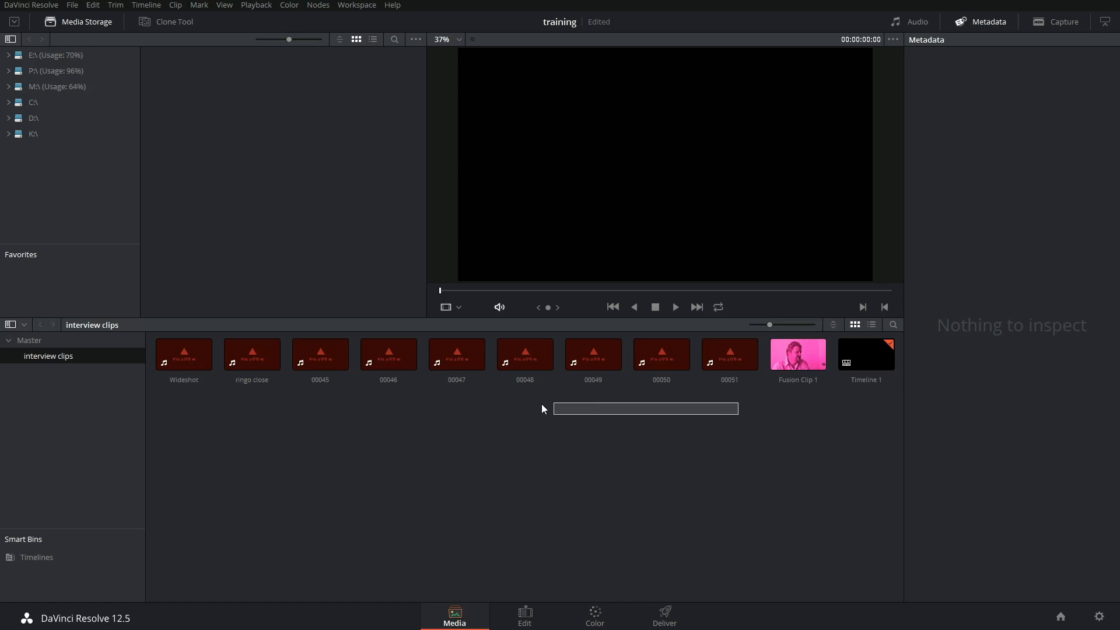
right_click(189, 352)
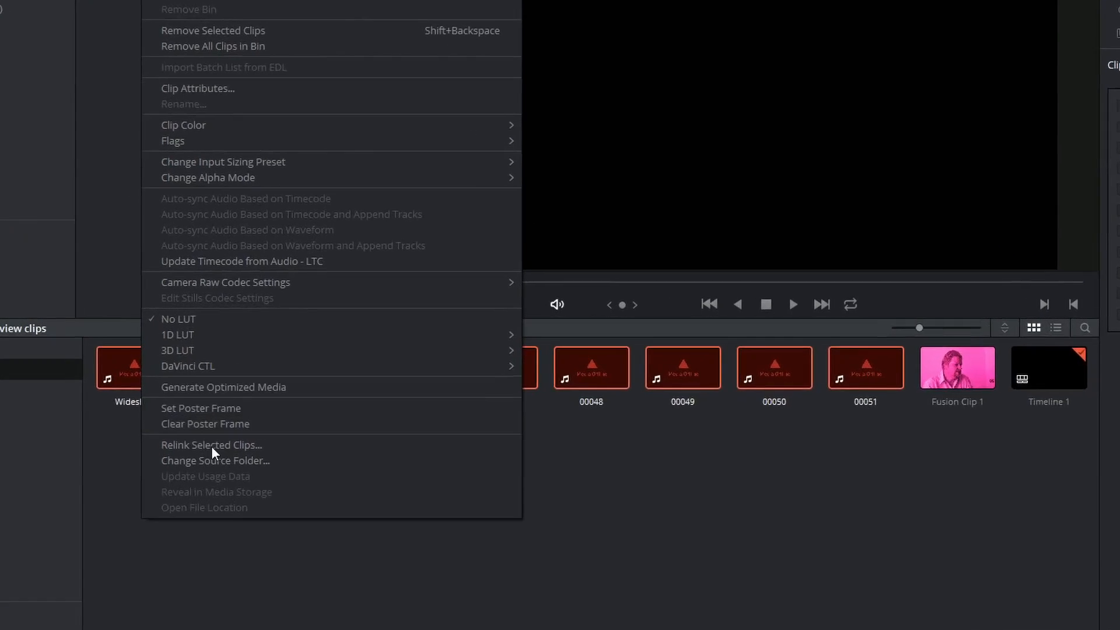
left_click(196, 465)
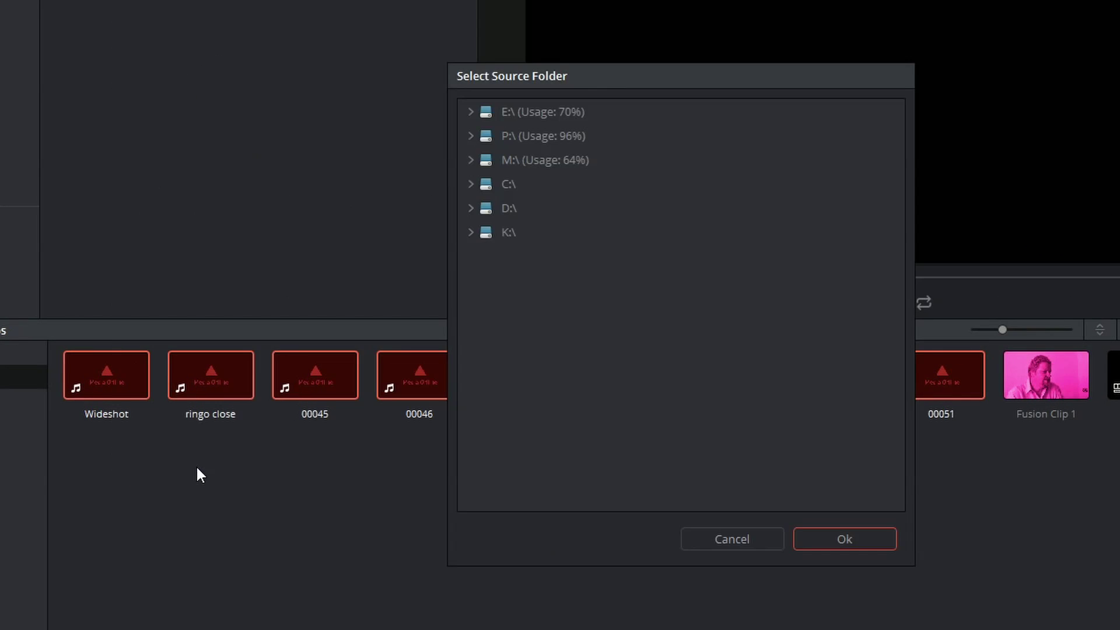
Point the clips at E:\resolve\Interview mov xxx as their new source folder
left_click(471, 106)
left_click(537, 472)
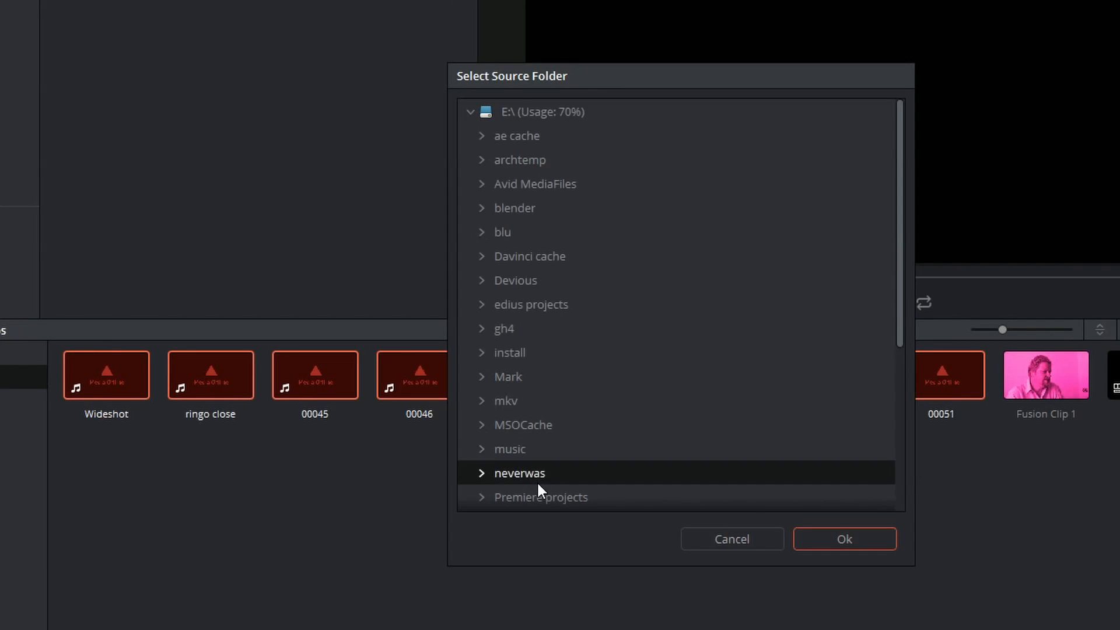
scroll(537, 481, "down", 2)
left_click(537, 484)
double_click(518, 484)
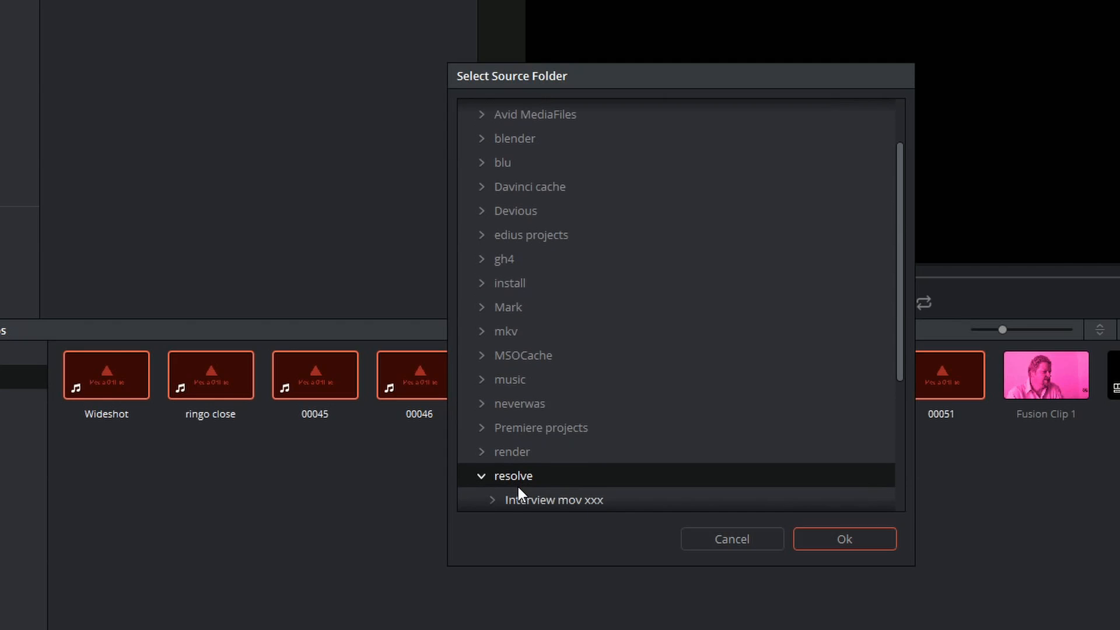
left_click(528, 494)
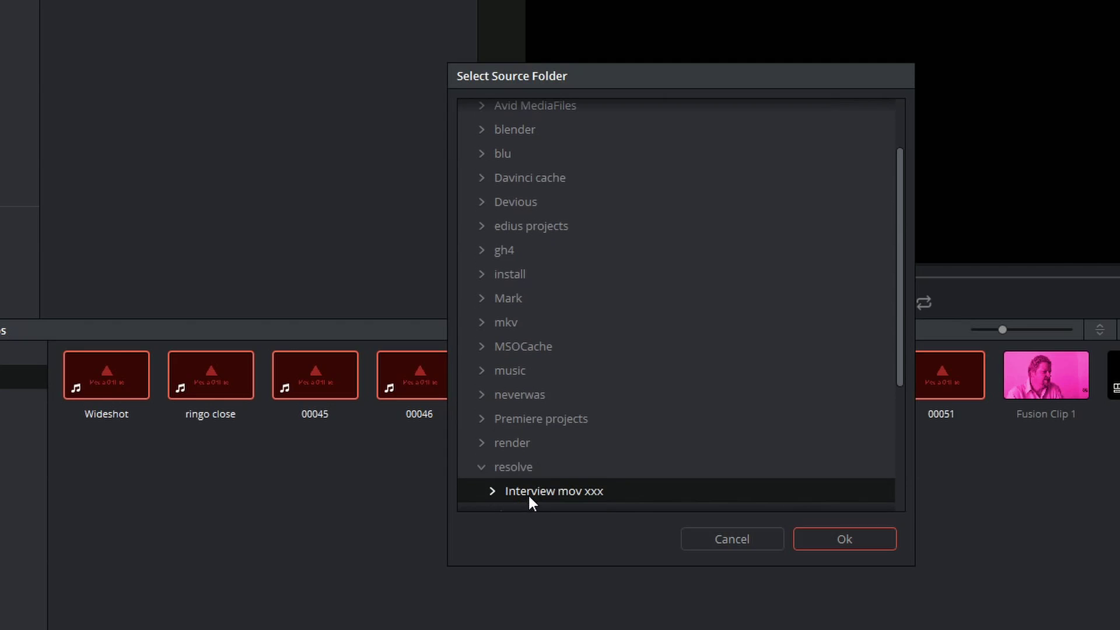
left_click(839, 547)
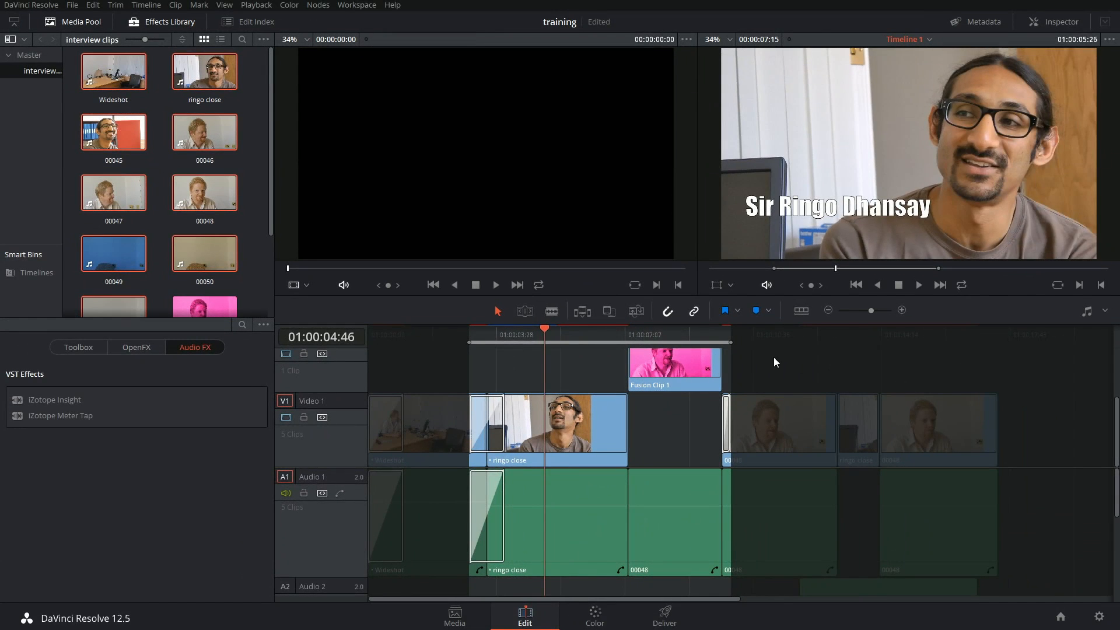
Scrub the timeline to verify relinked footage, then return to the Media page
left_click_drag(796, 337, 628, 337)
left_click(524, 335)
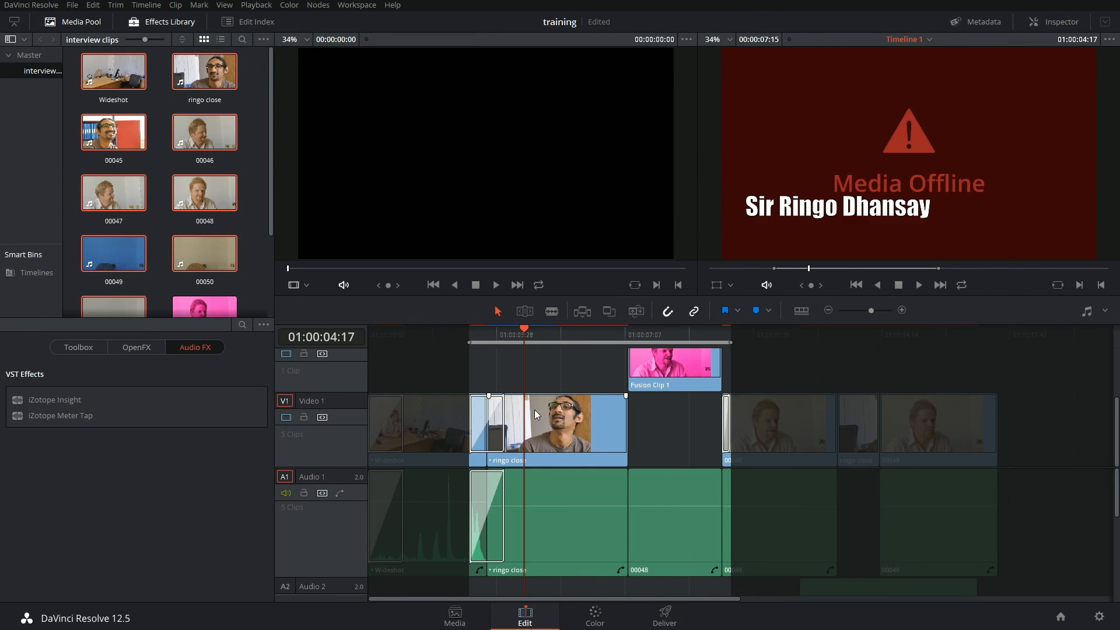
left_click(455, 616)
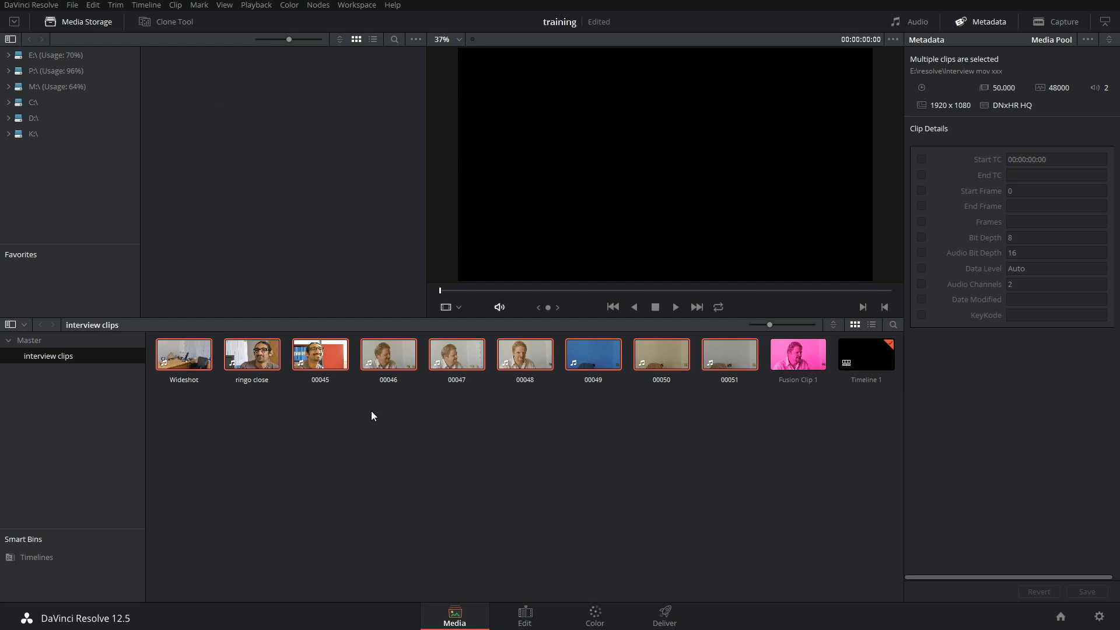
right_click(519, 354)
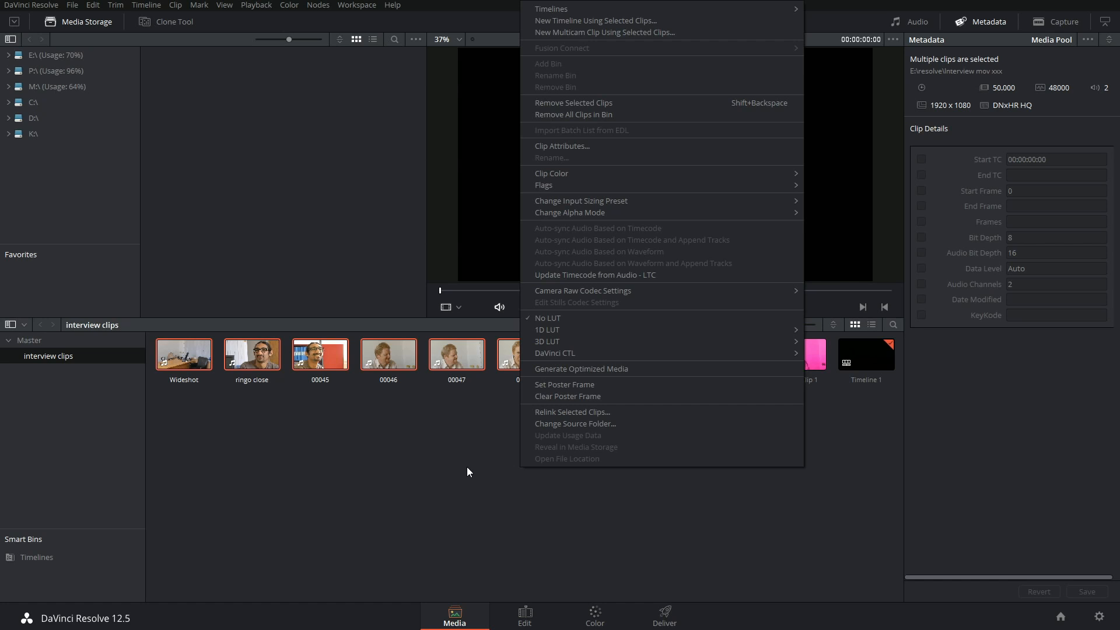
left_click(234, 444)
Reselect the interview clips and load clip 00051 in the viewer
left_click_drag(771, 441, 389, 436)
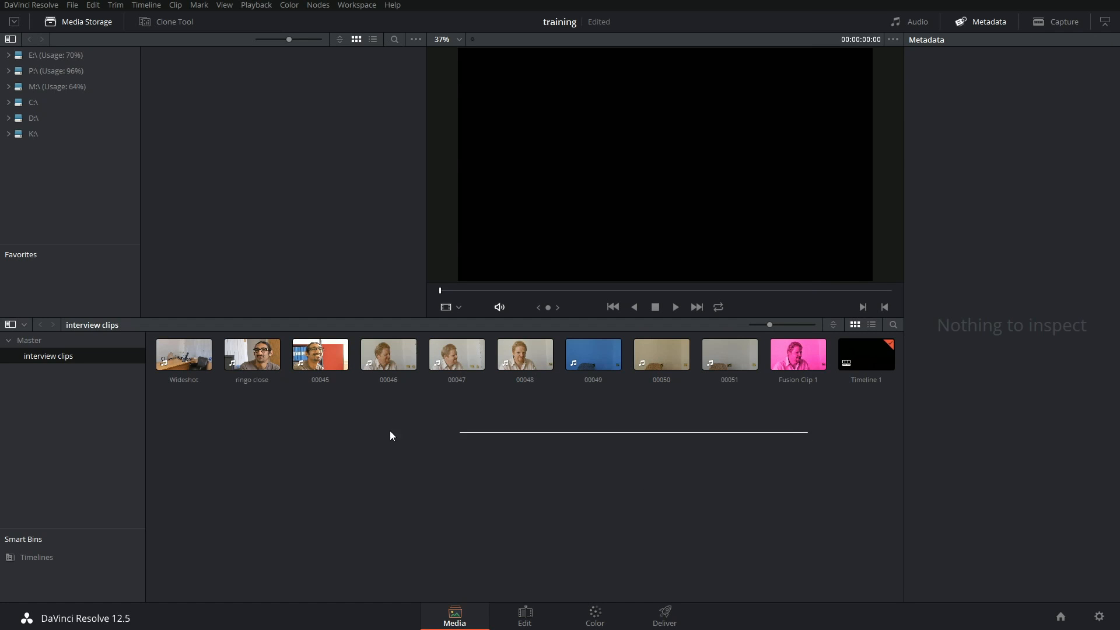
left_click_drag(732, 427, 157, 350)
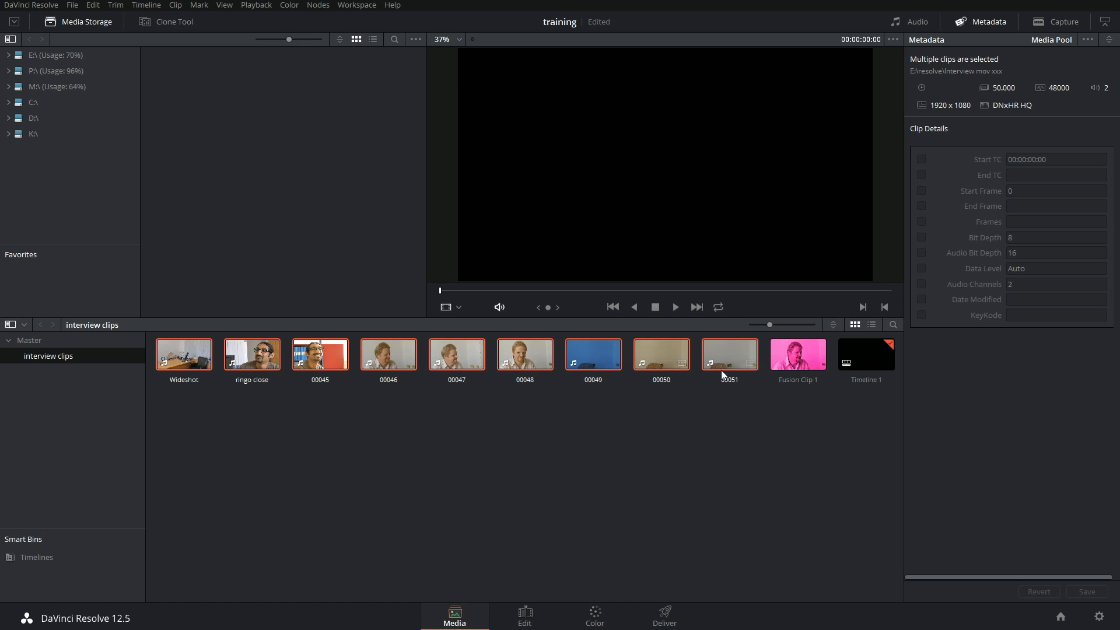
left_click(739, 359)
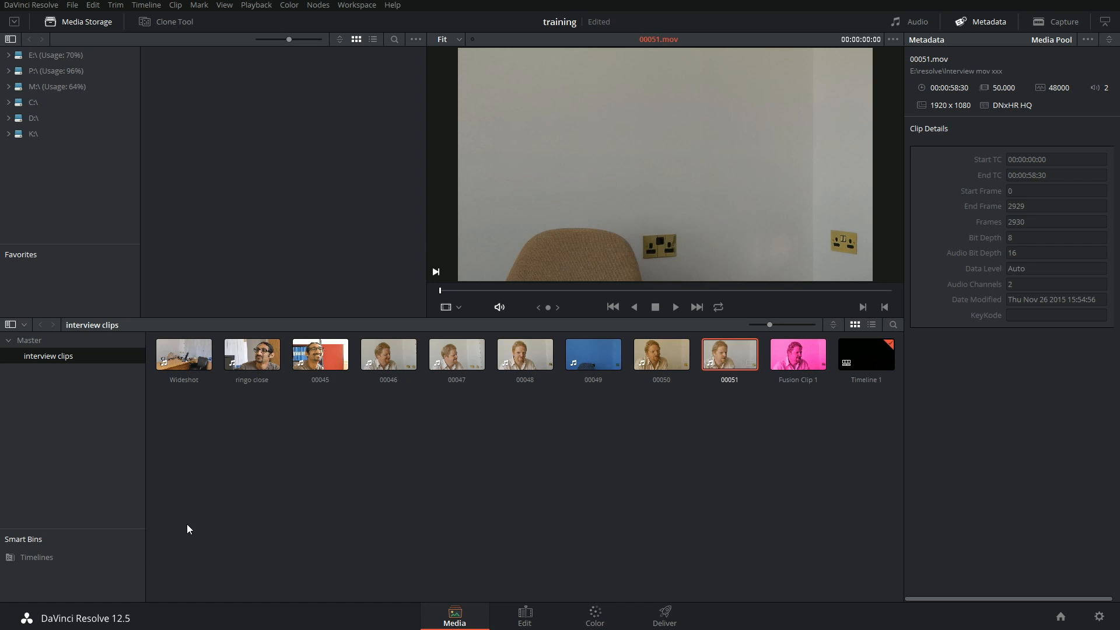